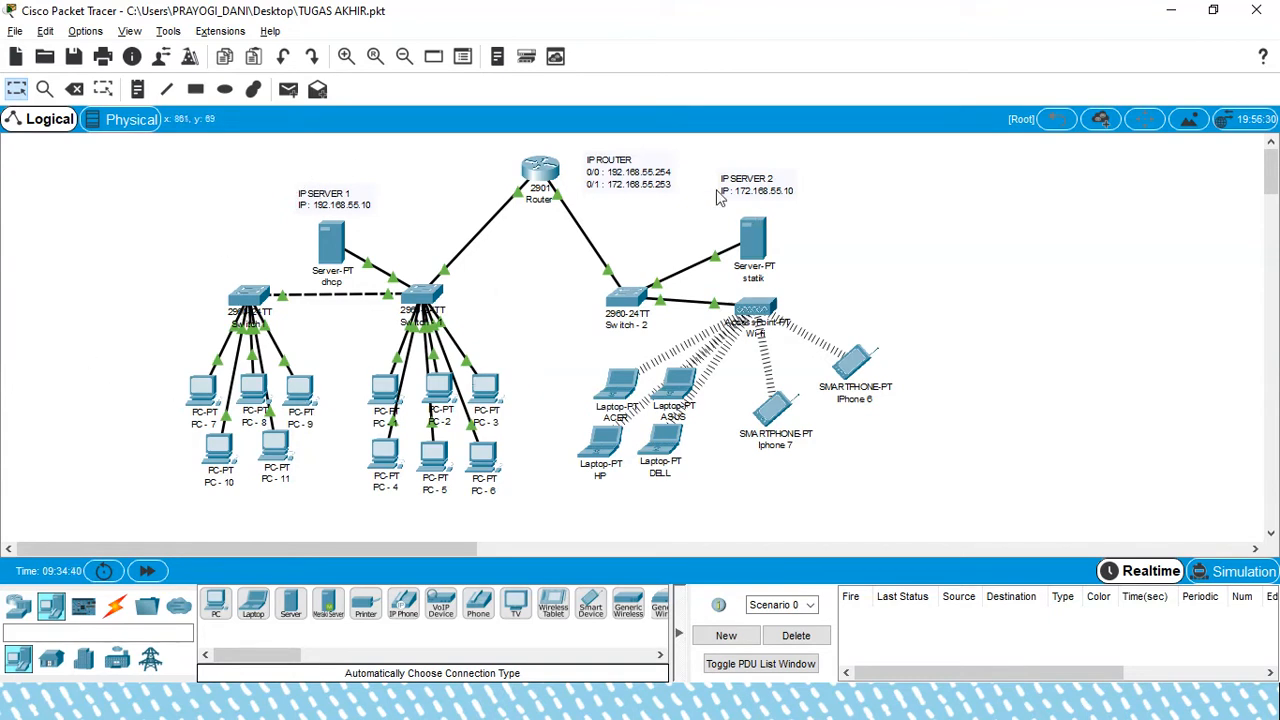
# Switch PC-7's IPv4 configuration to Static and back to DHCP to request its address again
pyautogui.moveTo(740, 232)
pyautogui.moveTo(381, 467)
pyautogui.click(346, 57)
pyautogui.click(346, 57)
pyautogui.click(346, 57)
pyautogui.scroll(2, 486, 146)
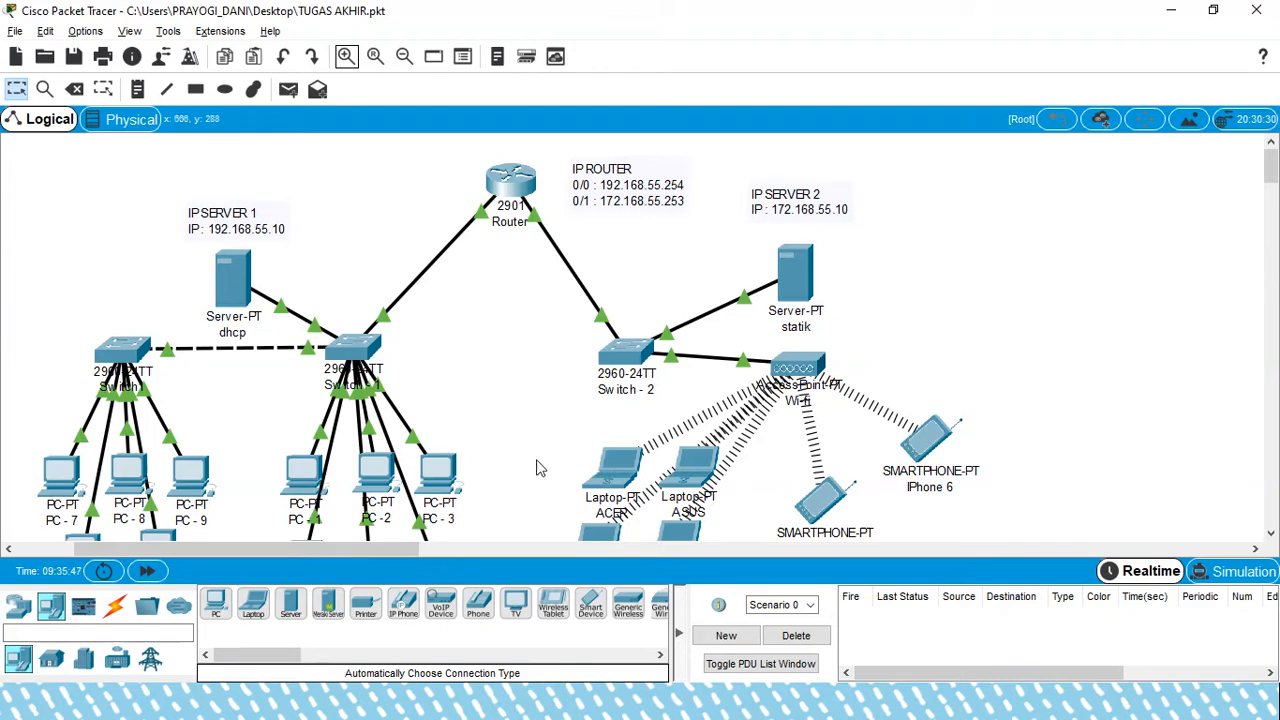
pyautogui.scroll(-2, 438, 440)
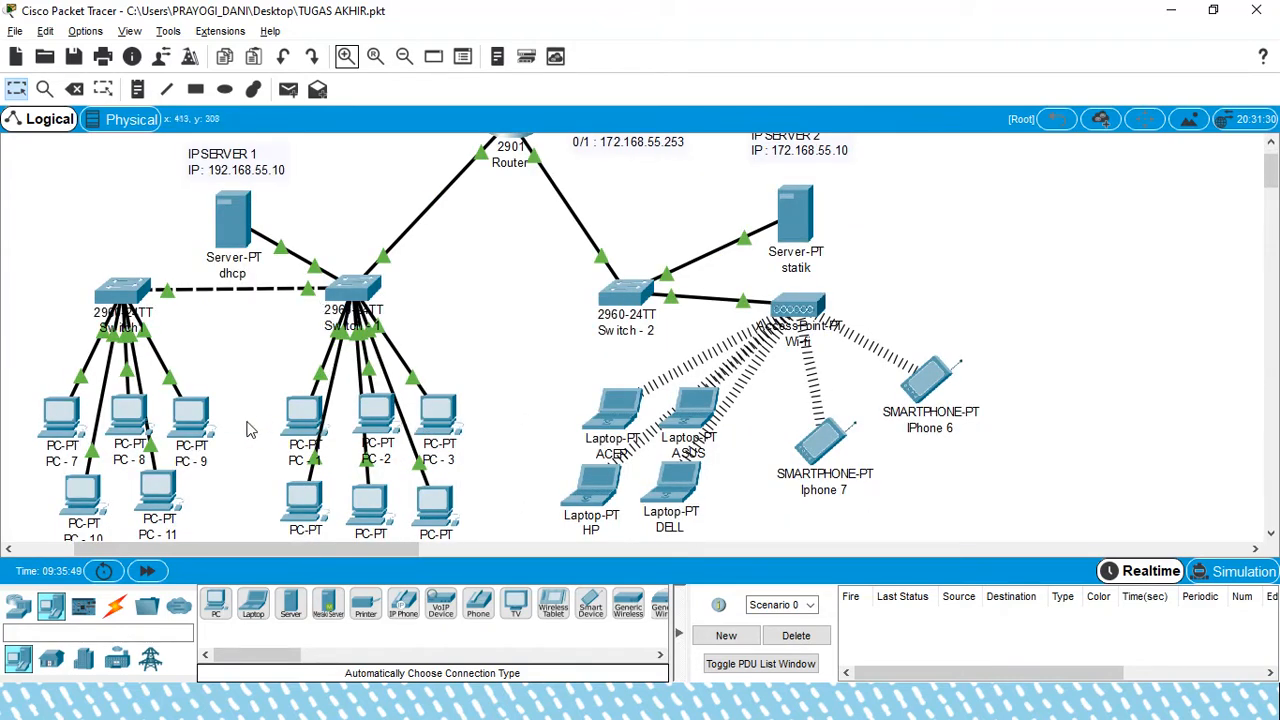
pyautogui.click(55, 425)
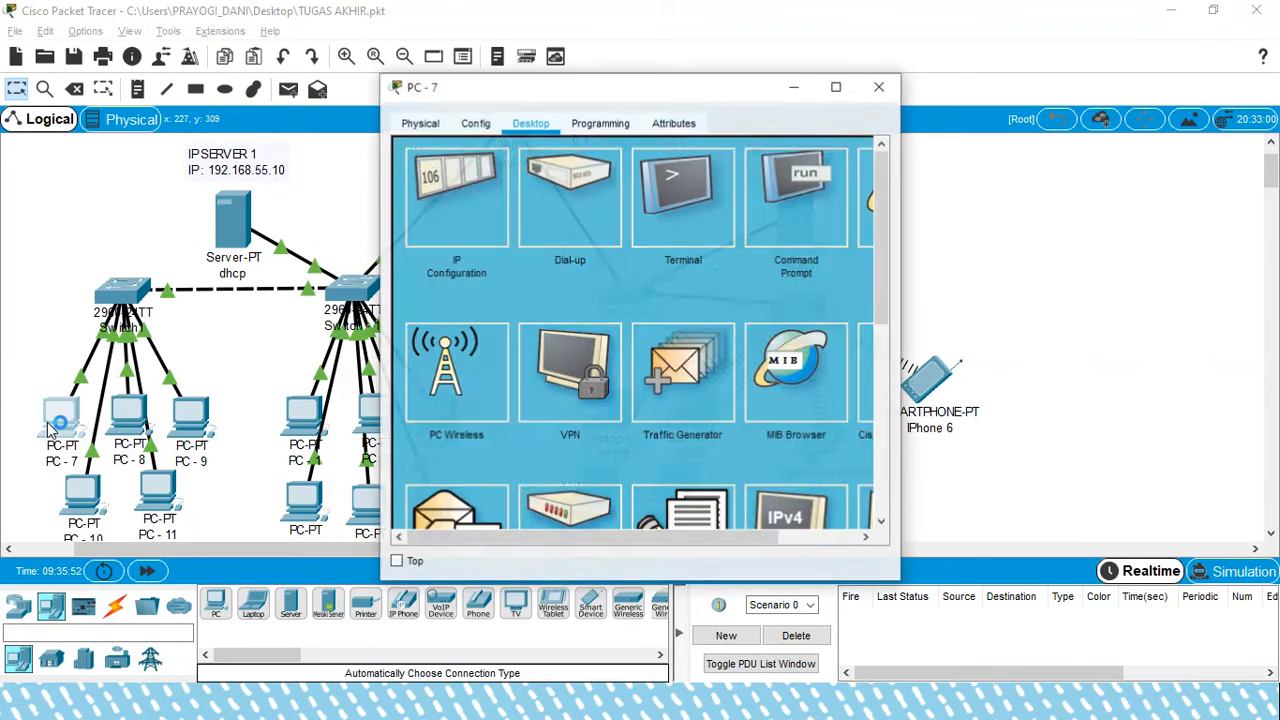
pyautogui.click(452, 180)
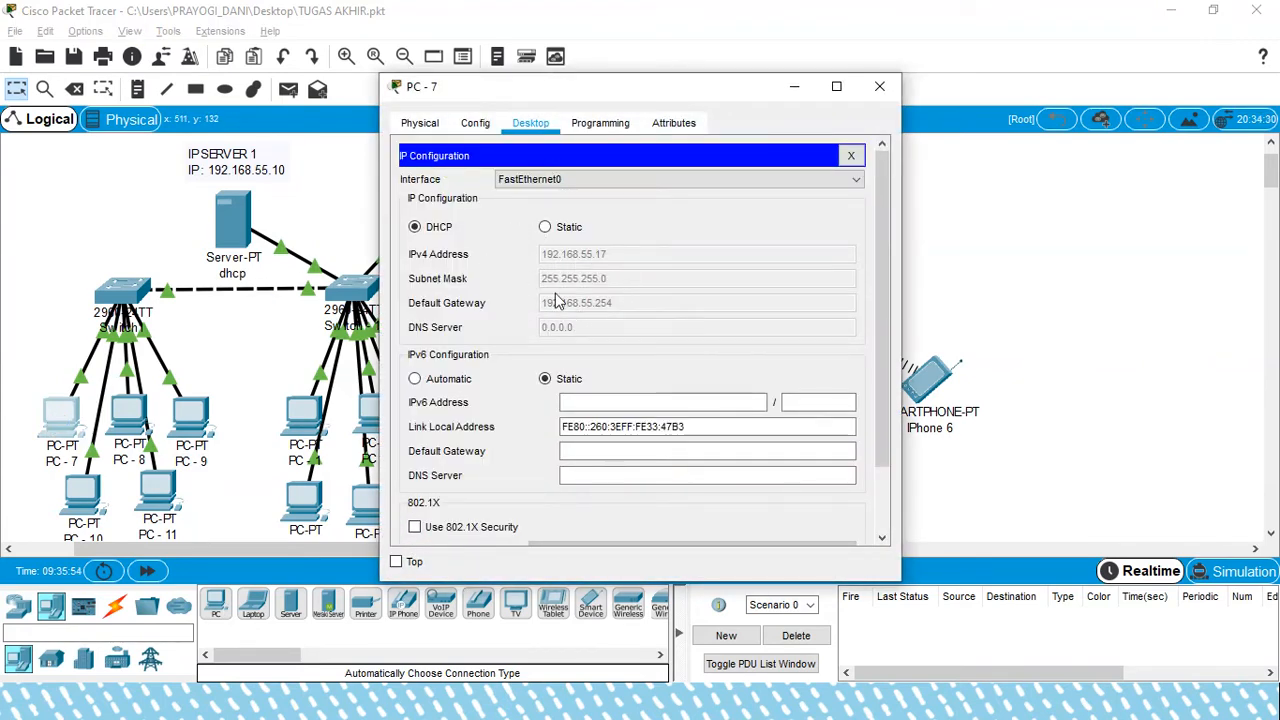
pyautogui.click(546, 228)
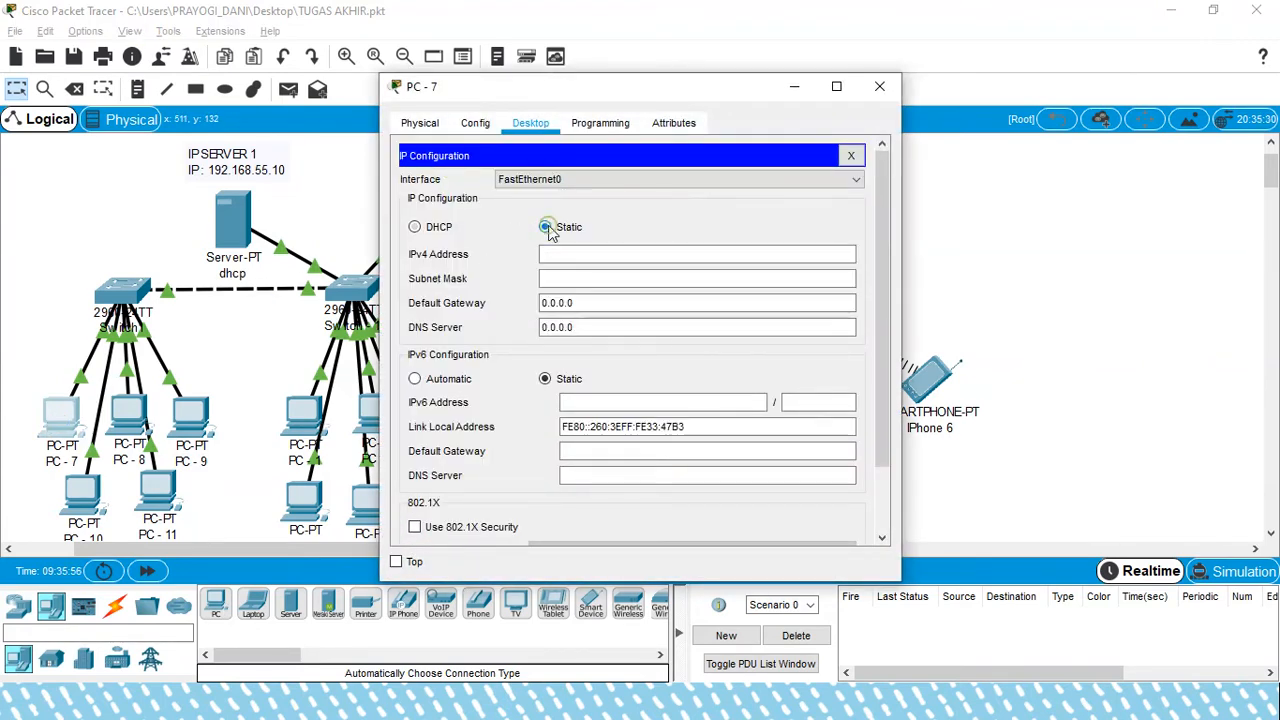
pyautogui.click(437, 229)
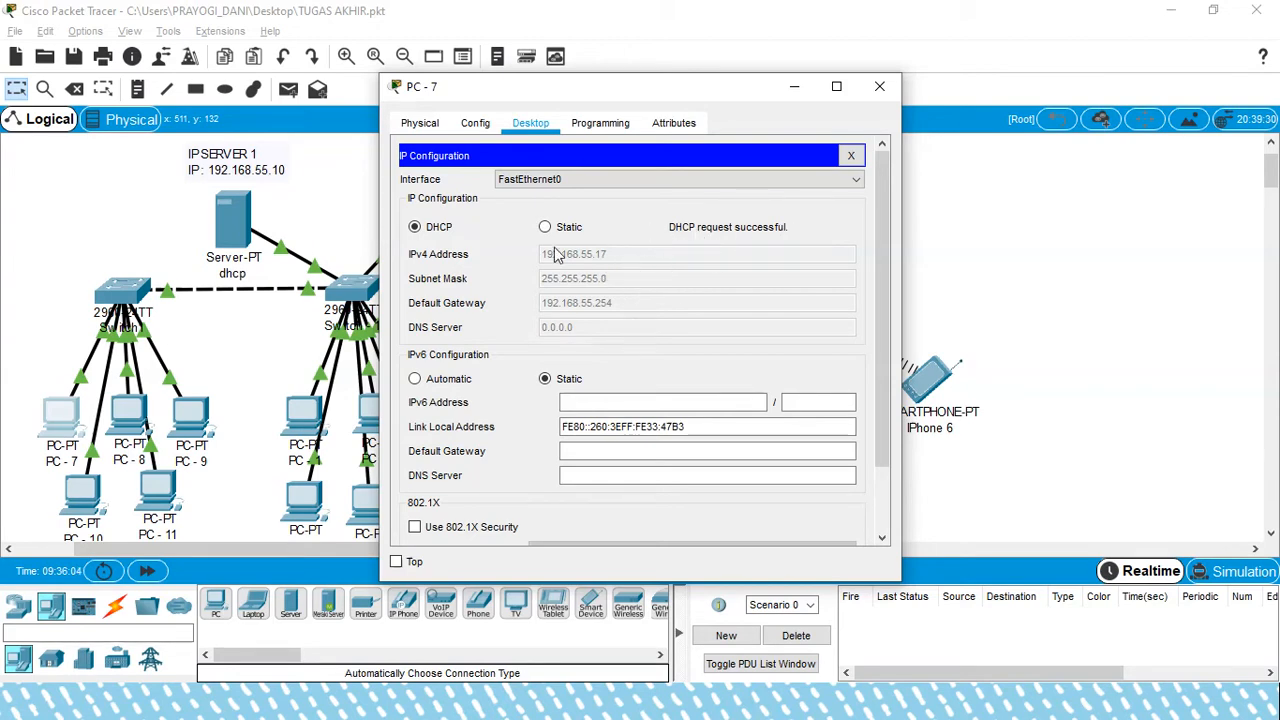
pyautogui.click(880, 87)
# Renew PC-8's IPv4 address by changing its configuration to Static and returning it to DHCP
pyautogui.scroll(-2, 155, 400)
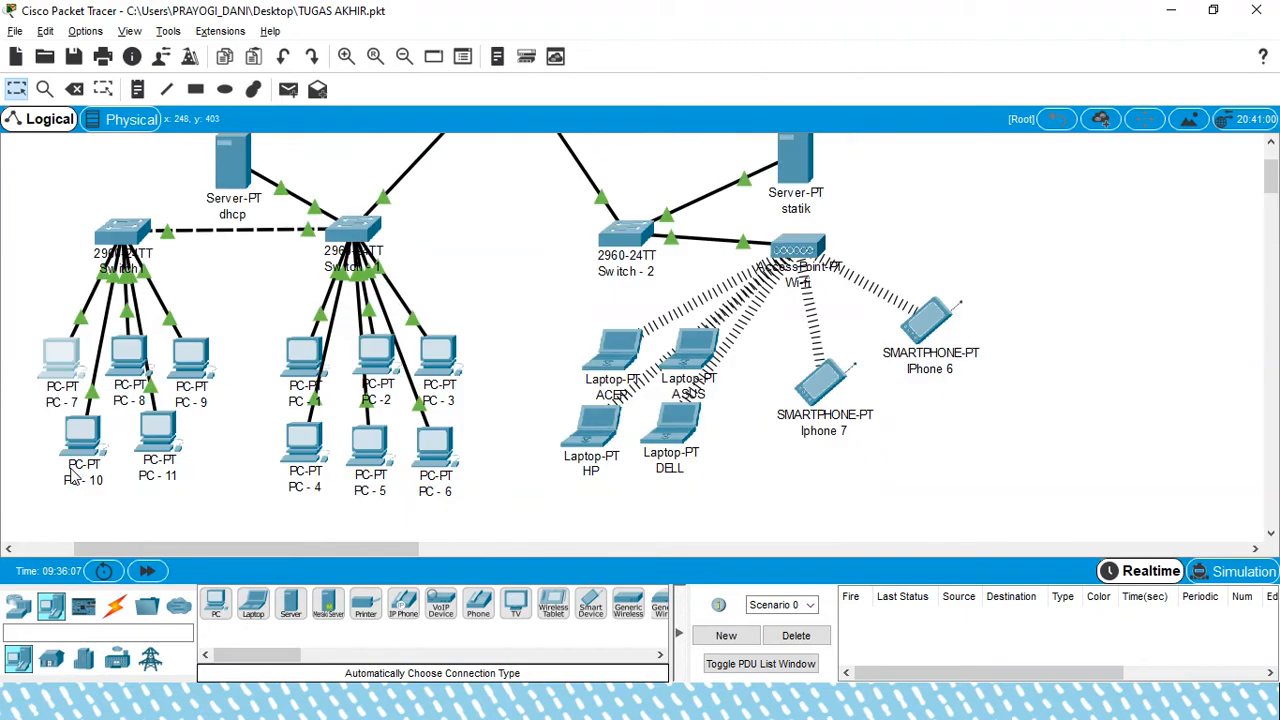
pyautogui.click(128, 355)
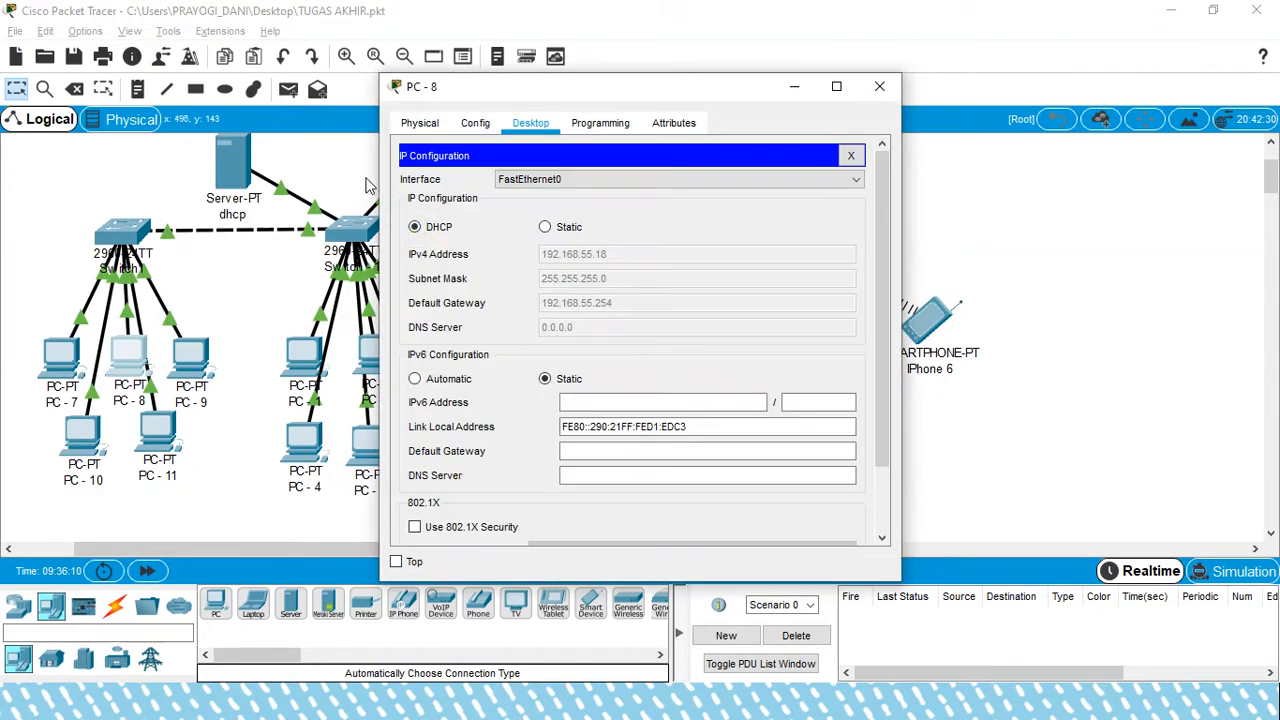
pyautogui.click(574, 228)
pyautogui.click(440, 230)
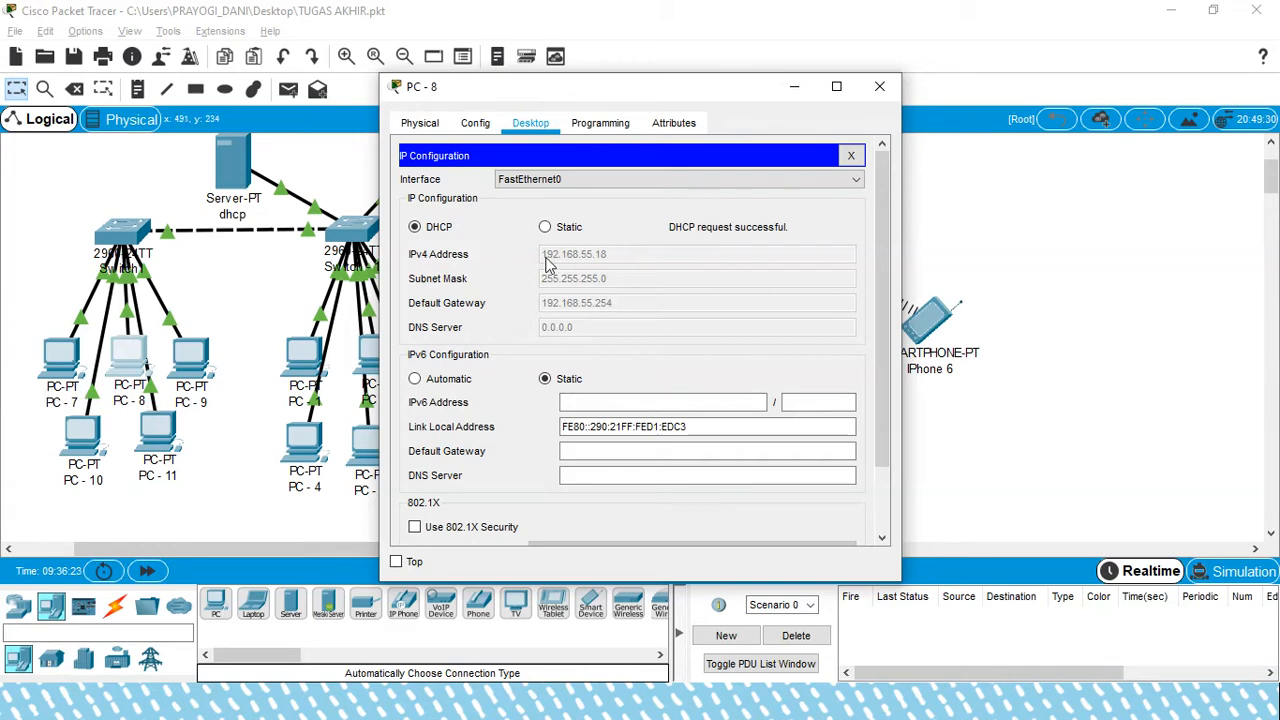
pyautogui.click(880, 88)
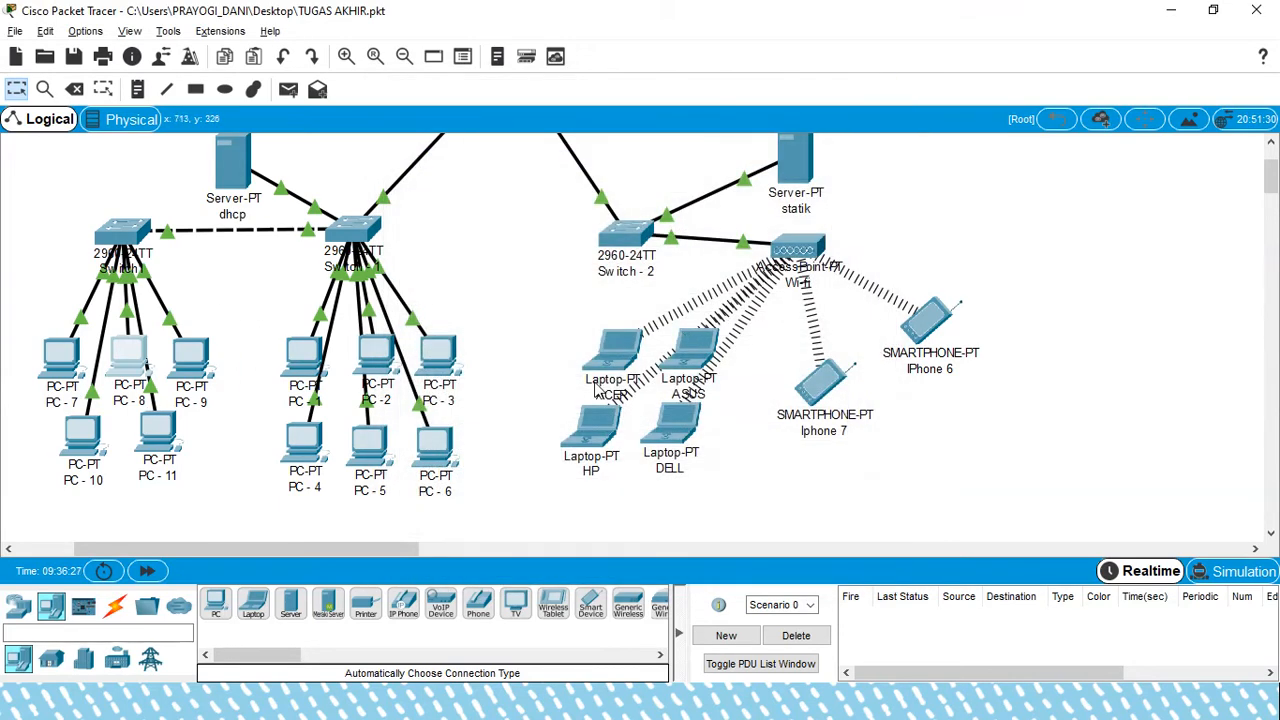
# Examine the SSID, authentication and encryption settings on Port 1 of the Wi-fi access point
pyautogui.scroll(3, 597, 391)
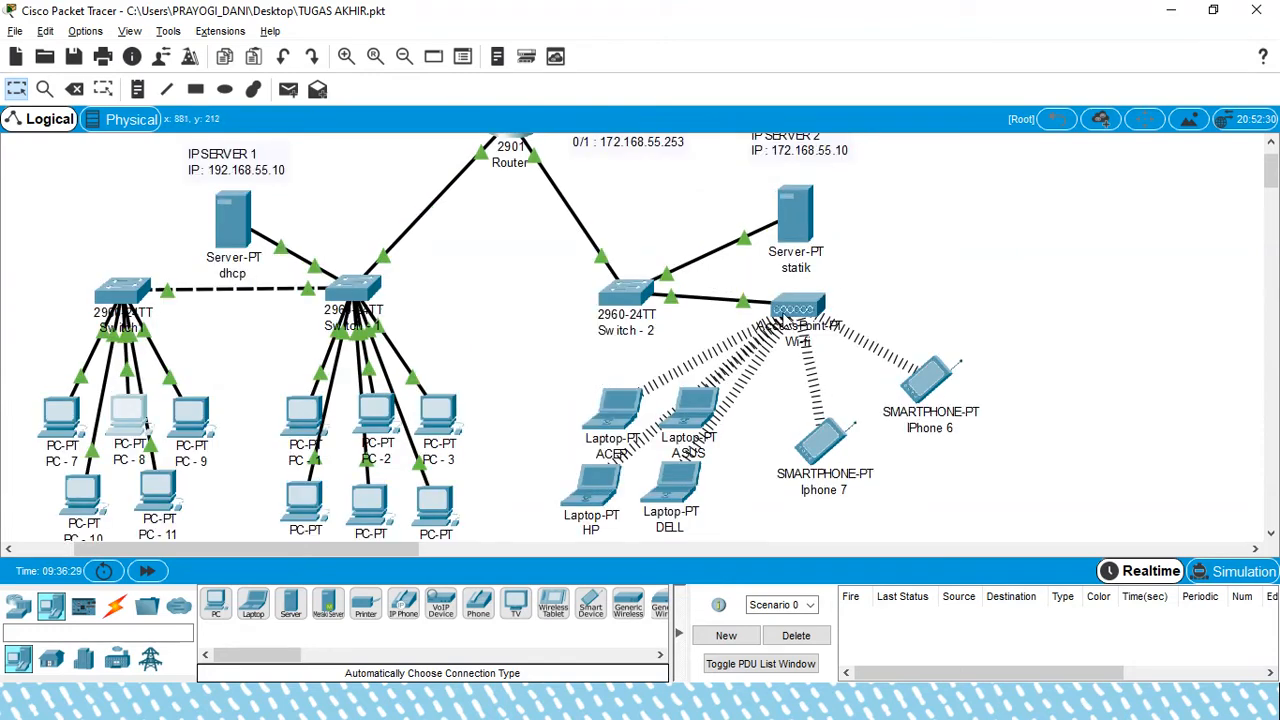
pyautogui.click(784, 312)
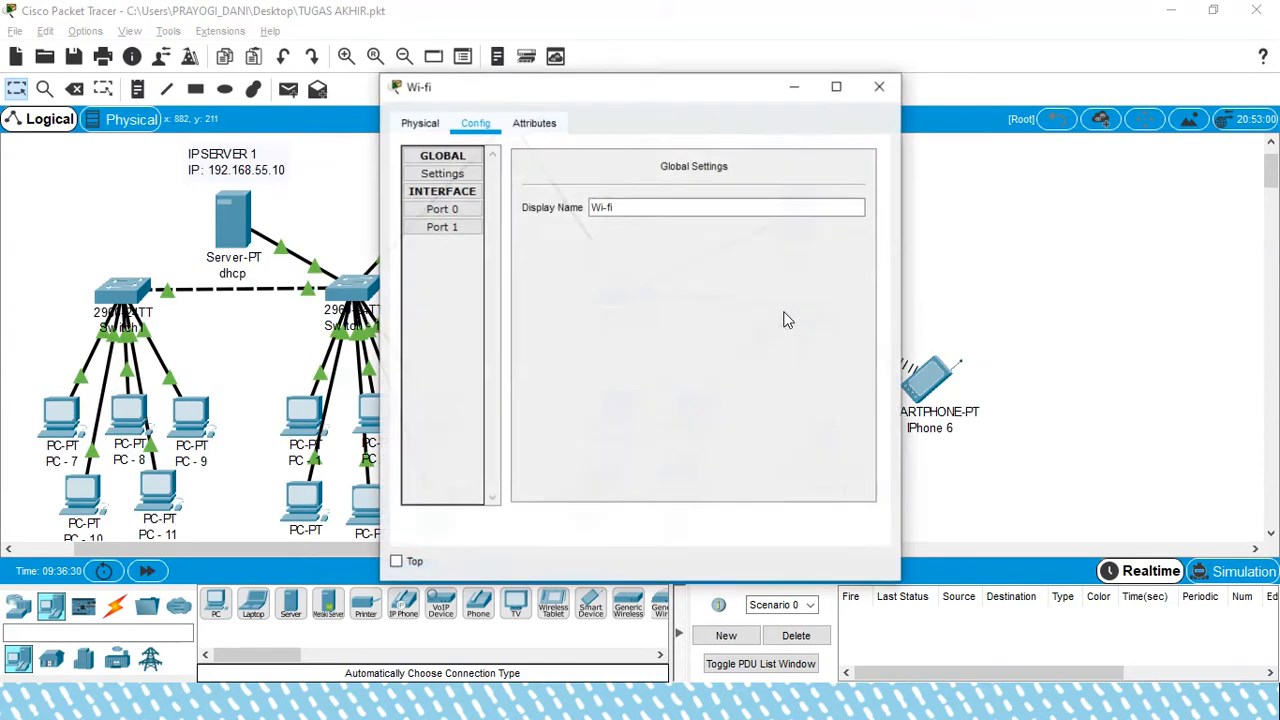
pyautogui.click(453, 214)
pyautogui.click(437, 228)
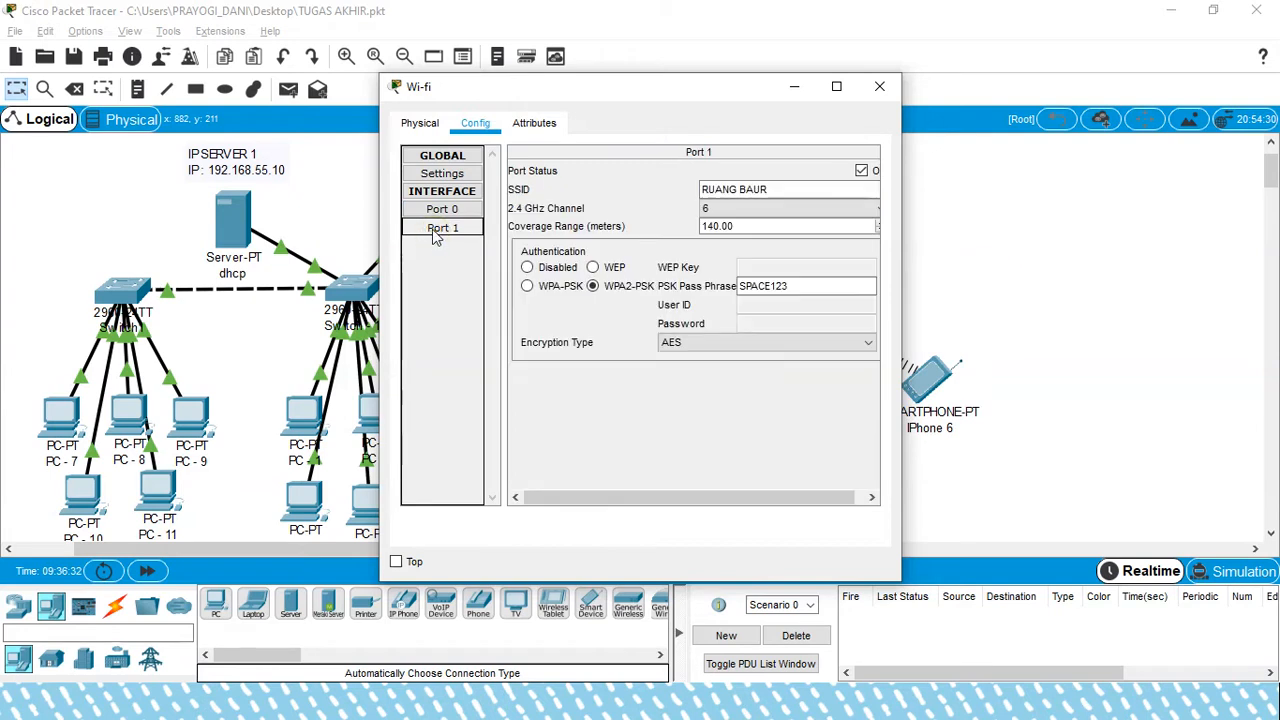
pyautogui.click(800, 189)
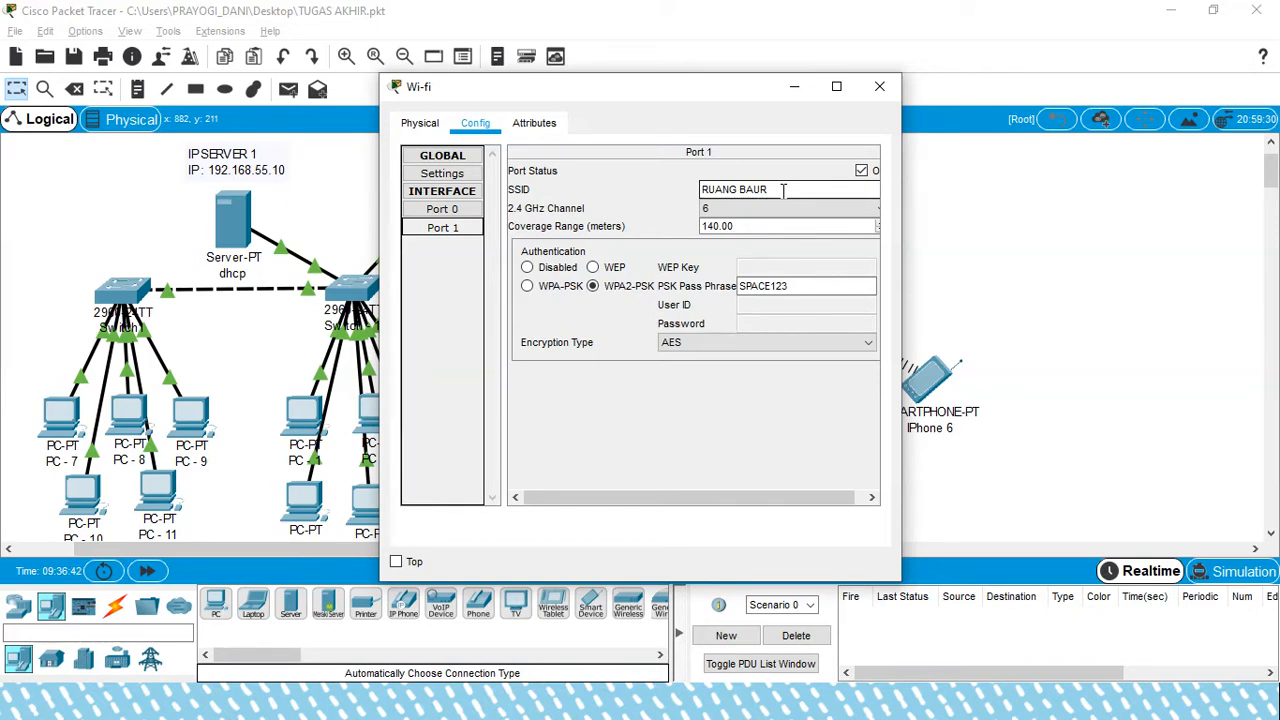
pyautogui.moveTo(768, 92); pyautogui.dragTo(568, 91)
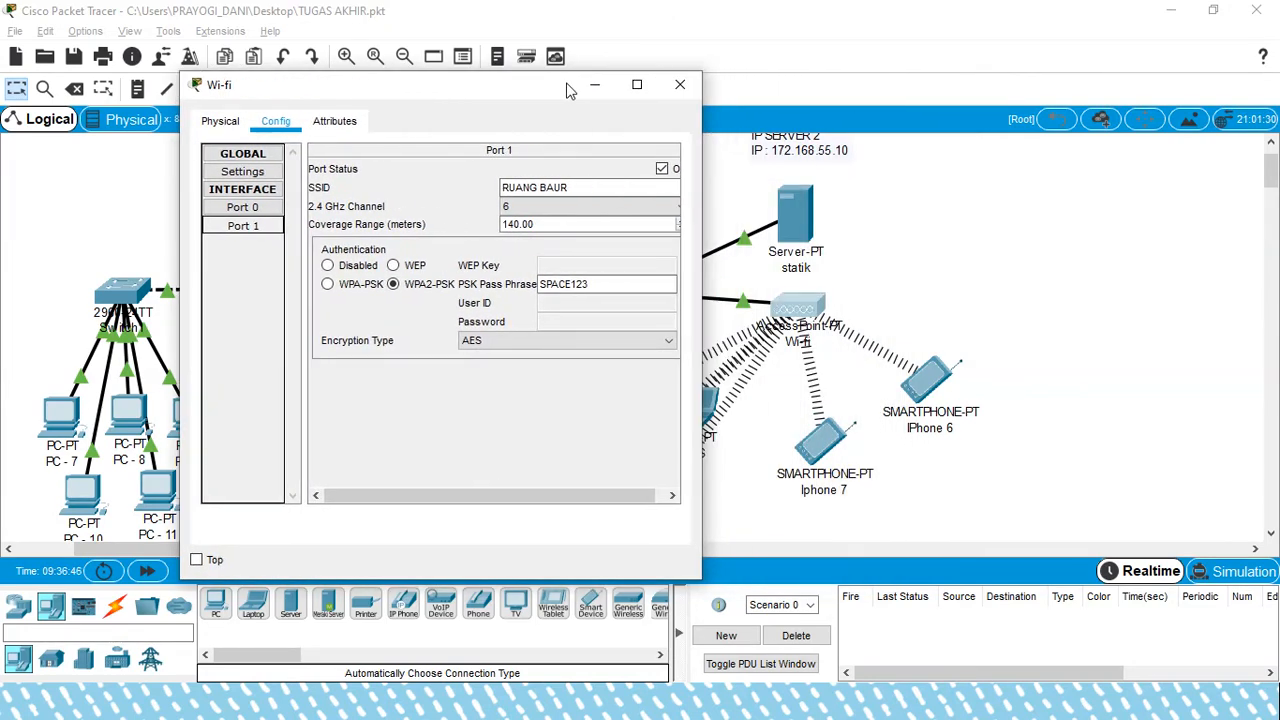
pyautogui.click(606, 194)
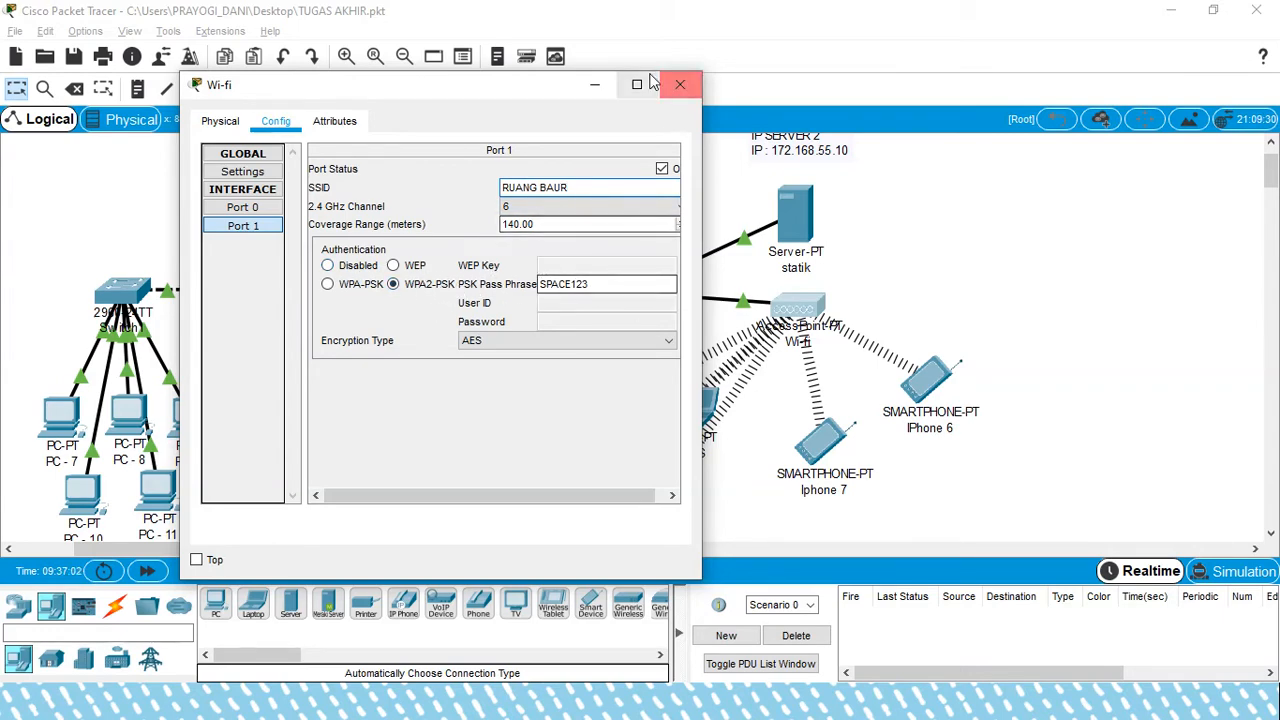
pyautogui.click(680, 84)
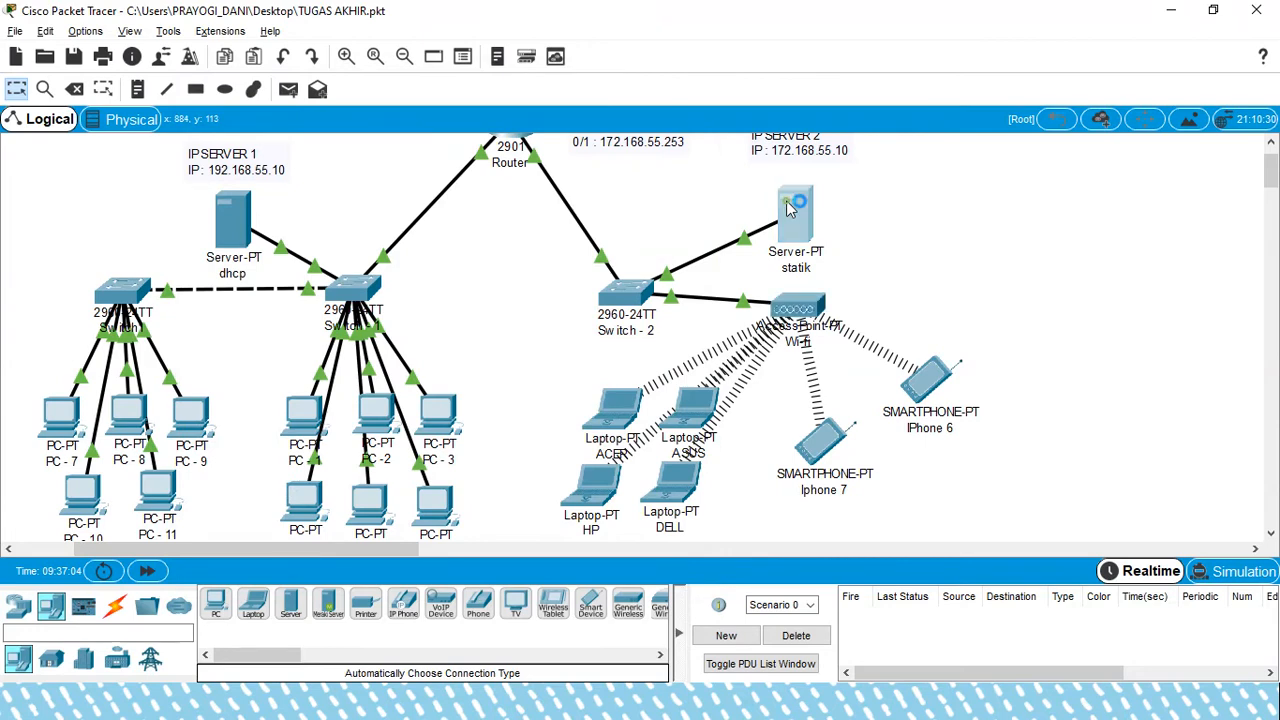
# Review the statik server's FastEthernet0 IP settings and its DHCP service configuration
pyautogui.click(789, 207)
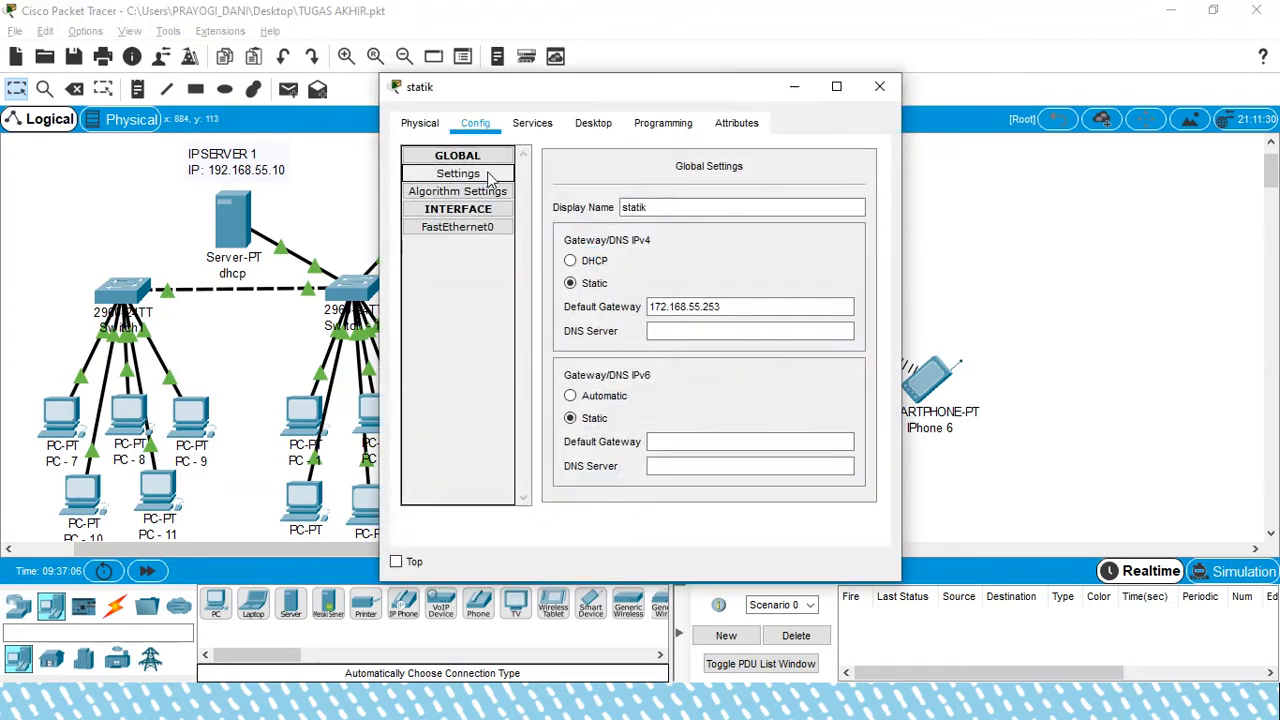
pyautogui.click(477, 228)
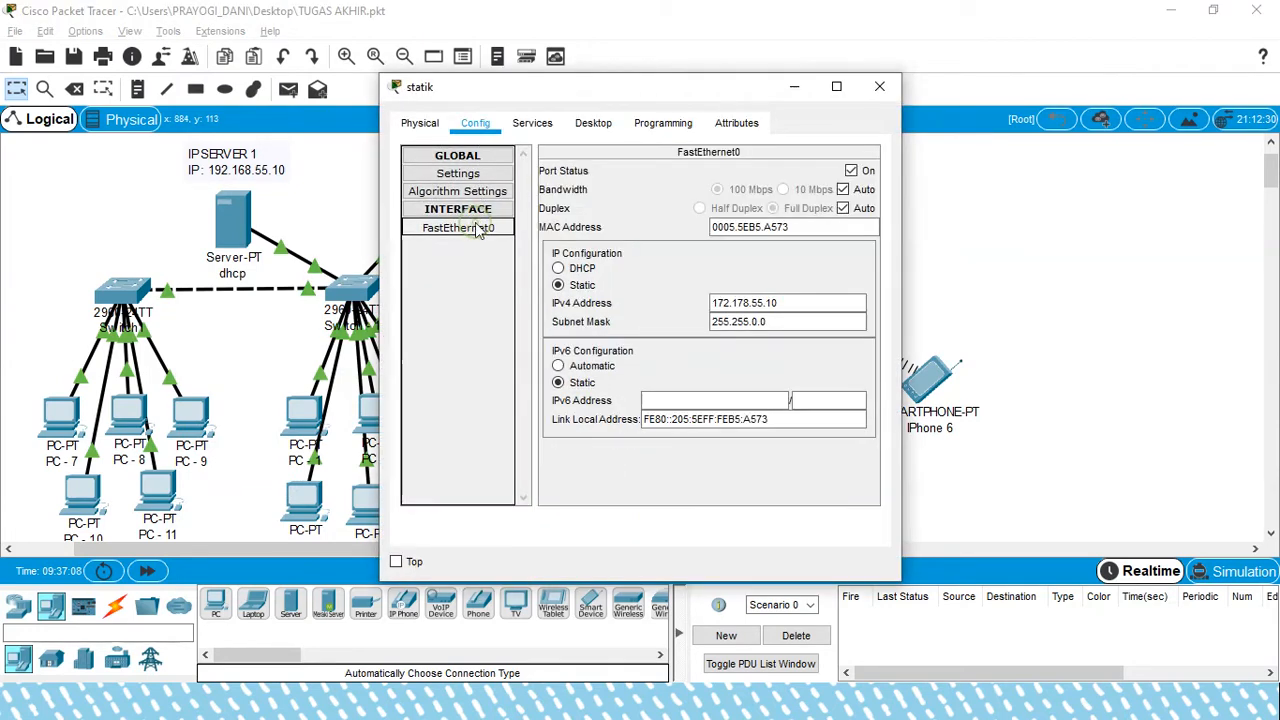
pyautogui.click(478, 191)
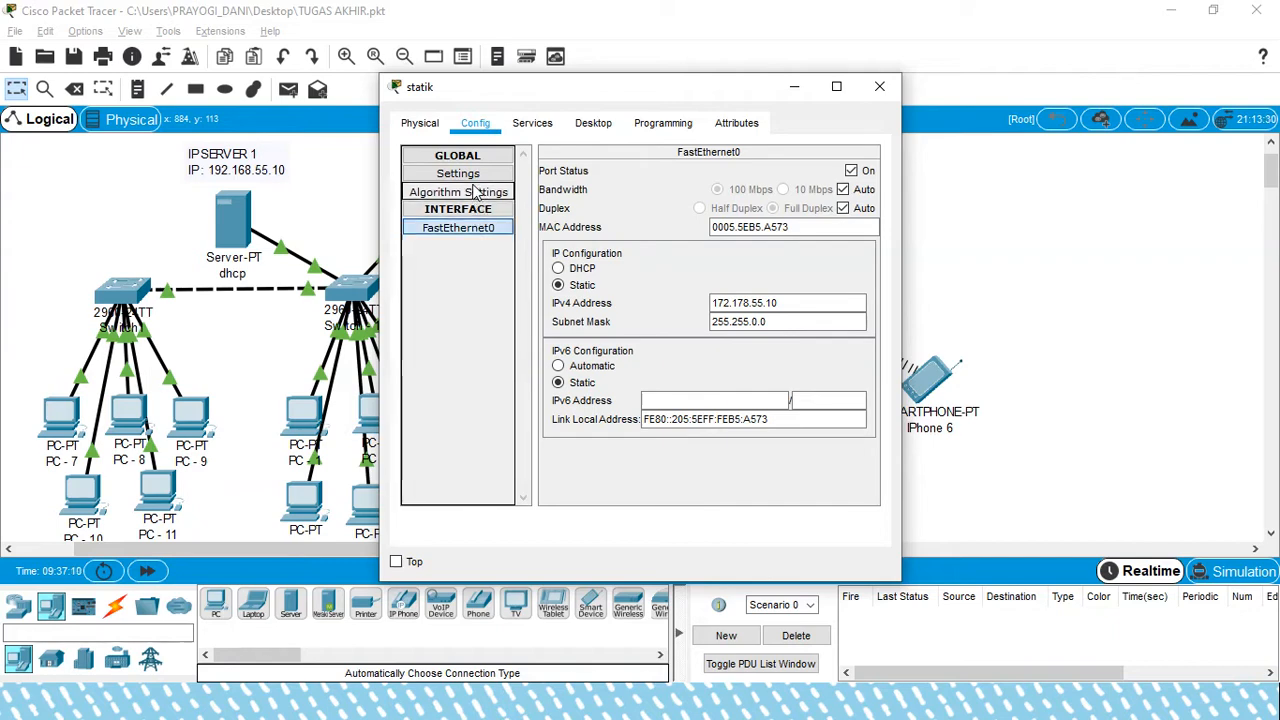
pyautogui.click(541, 130)
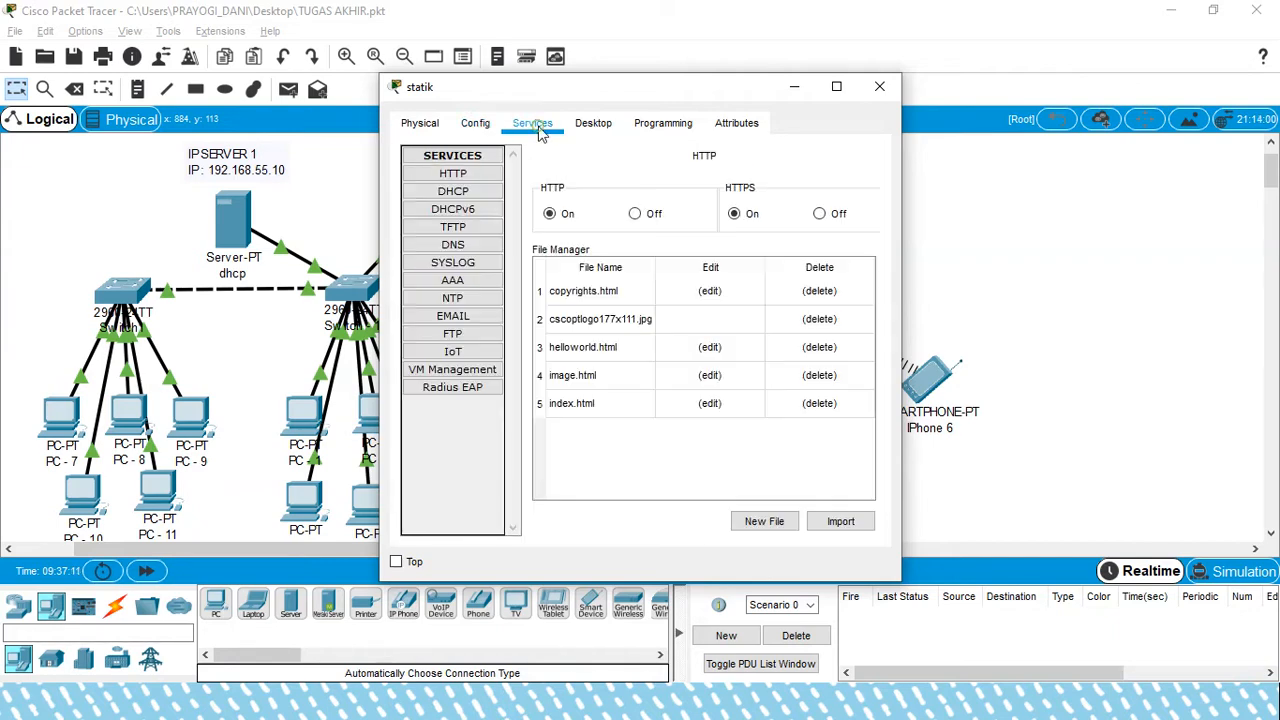
pyautogui.click(478, 195)
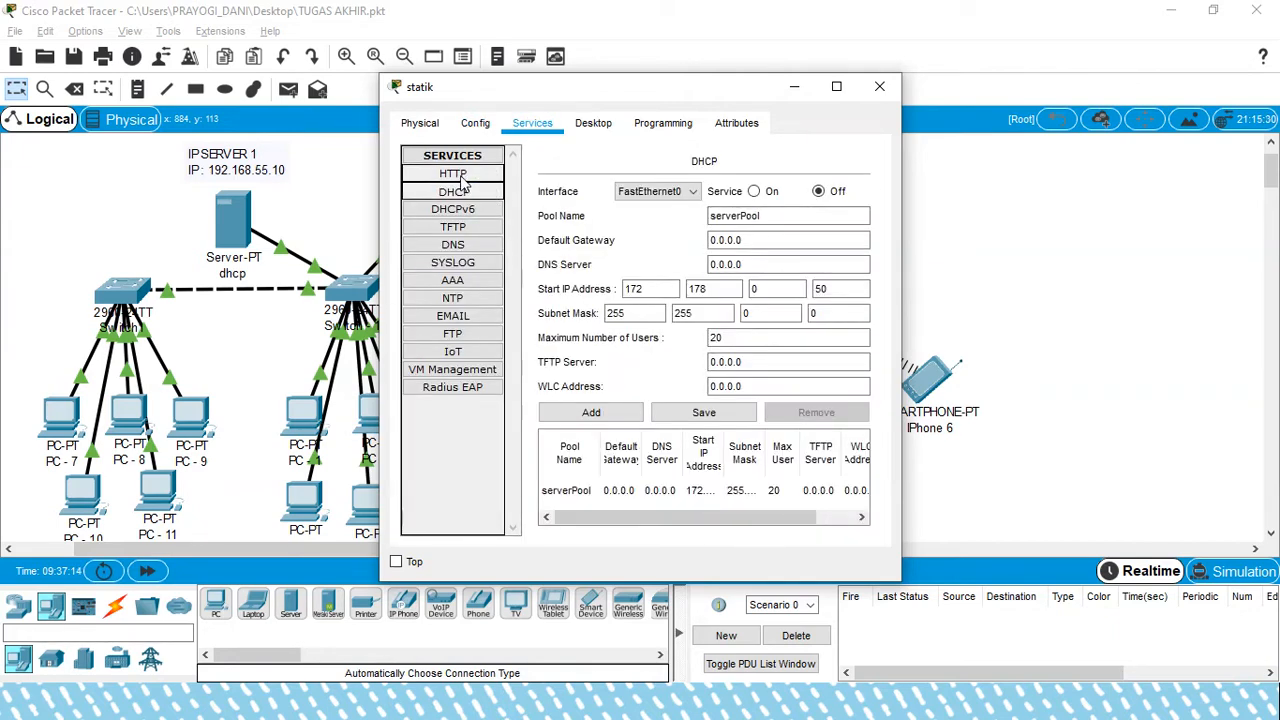
pyautogui.click(455, 175)
pyautogui.click(455, 192)
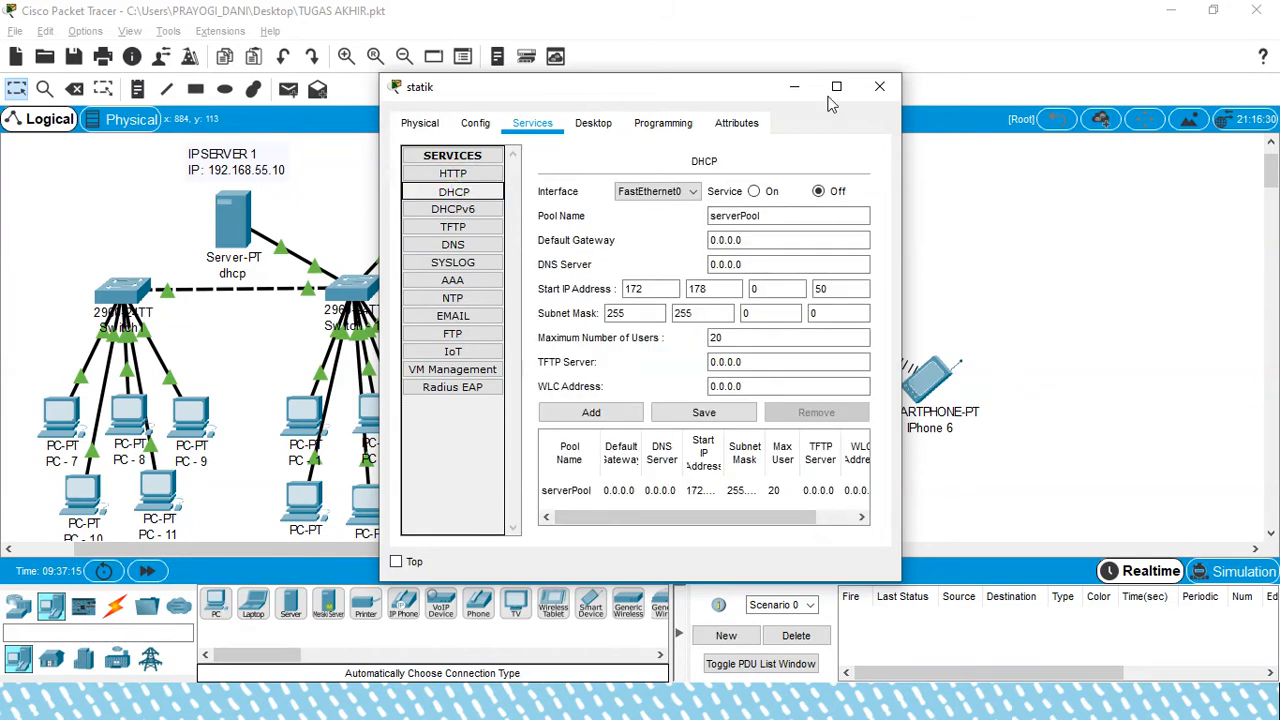
pyautogui.click(879, 86)
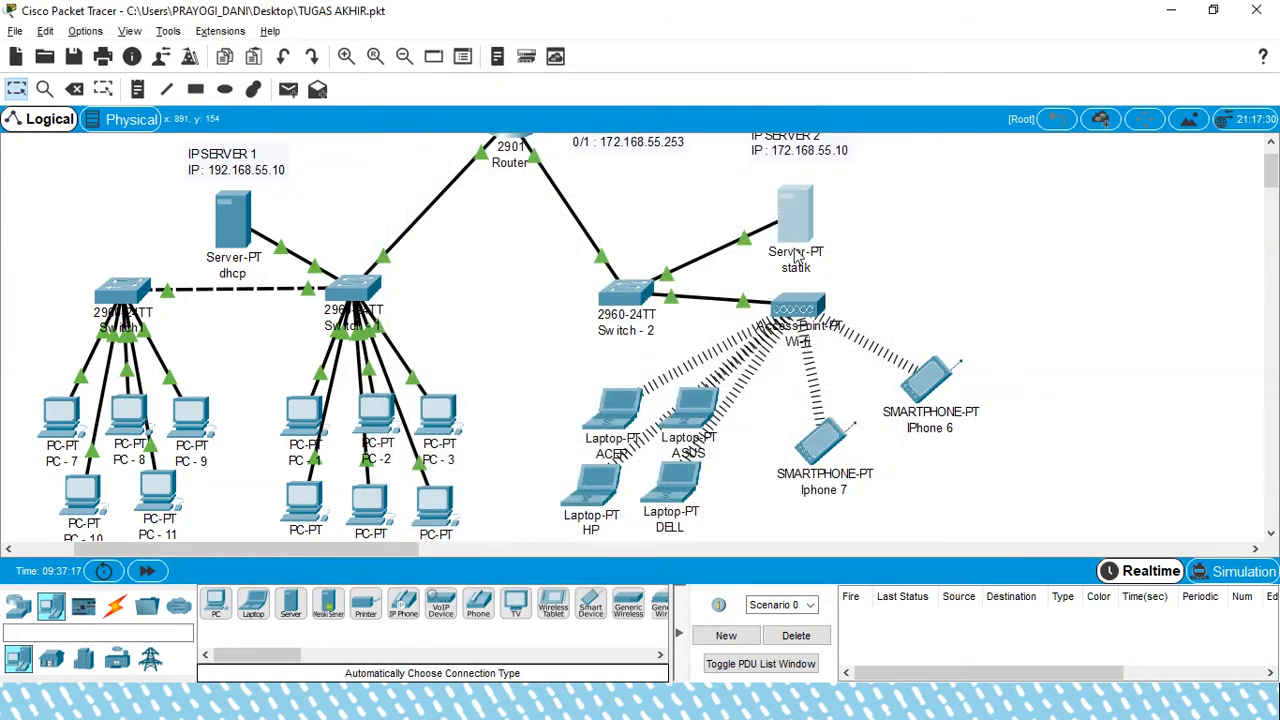
# Check the SSID and WPA2-PSK pass phrase on the ACER laptop's Wireless0 interface
pyautogui.moveTo(797, 256)
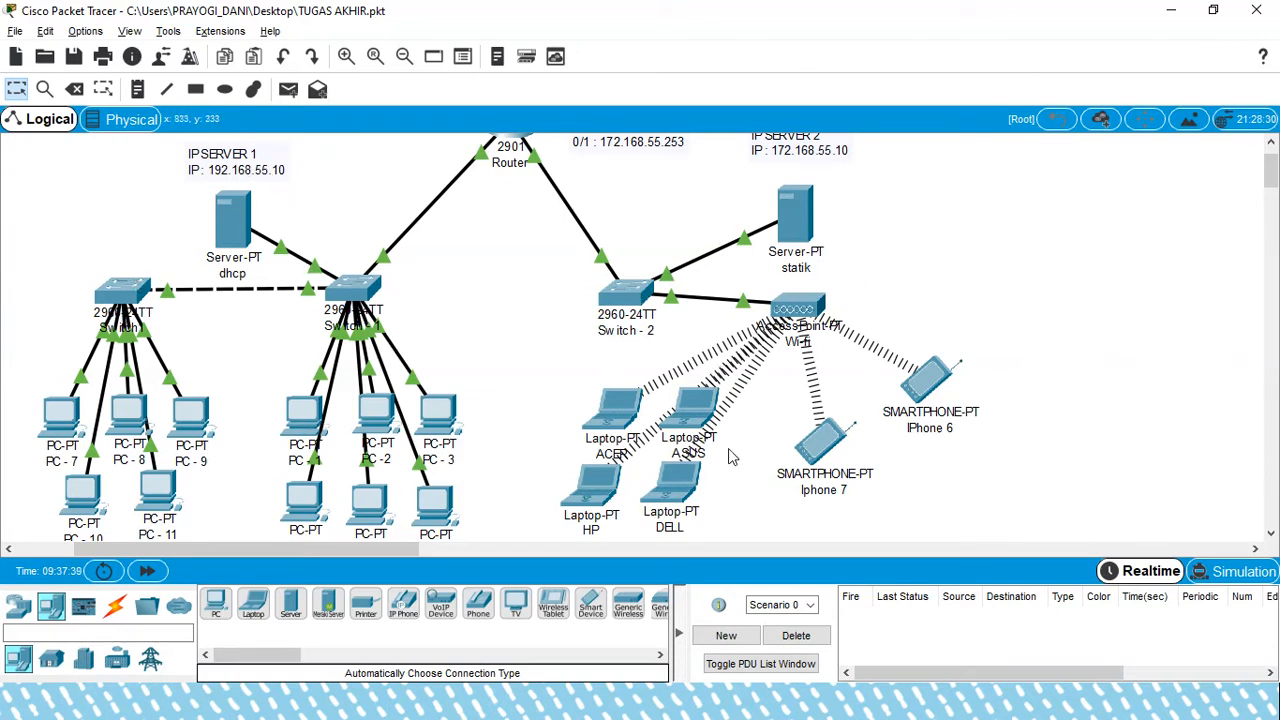
pyautogui.click(620, 410)
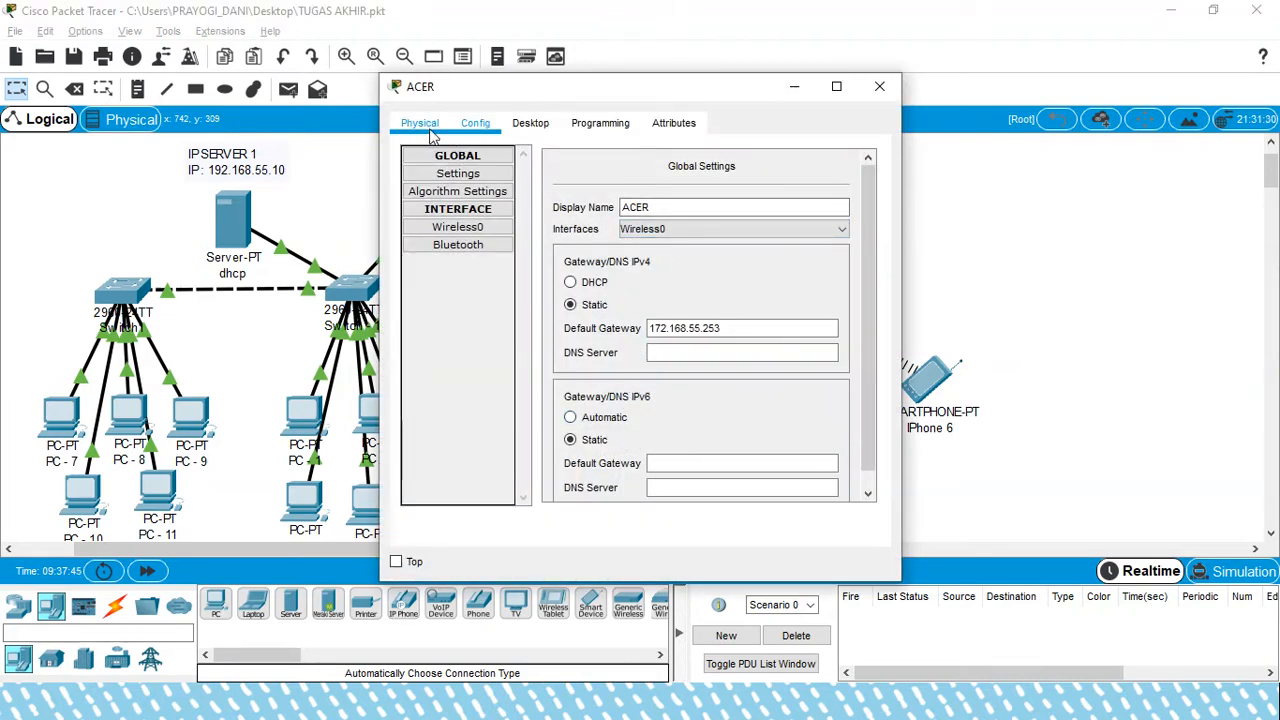
pyautogui.click(464, 231)
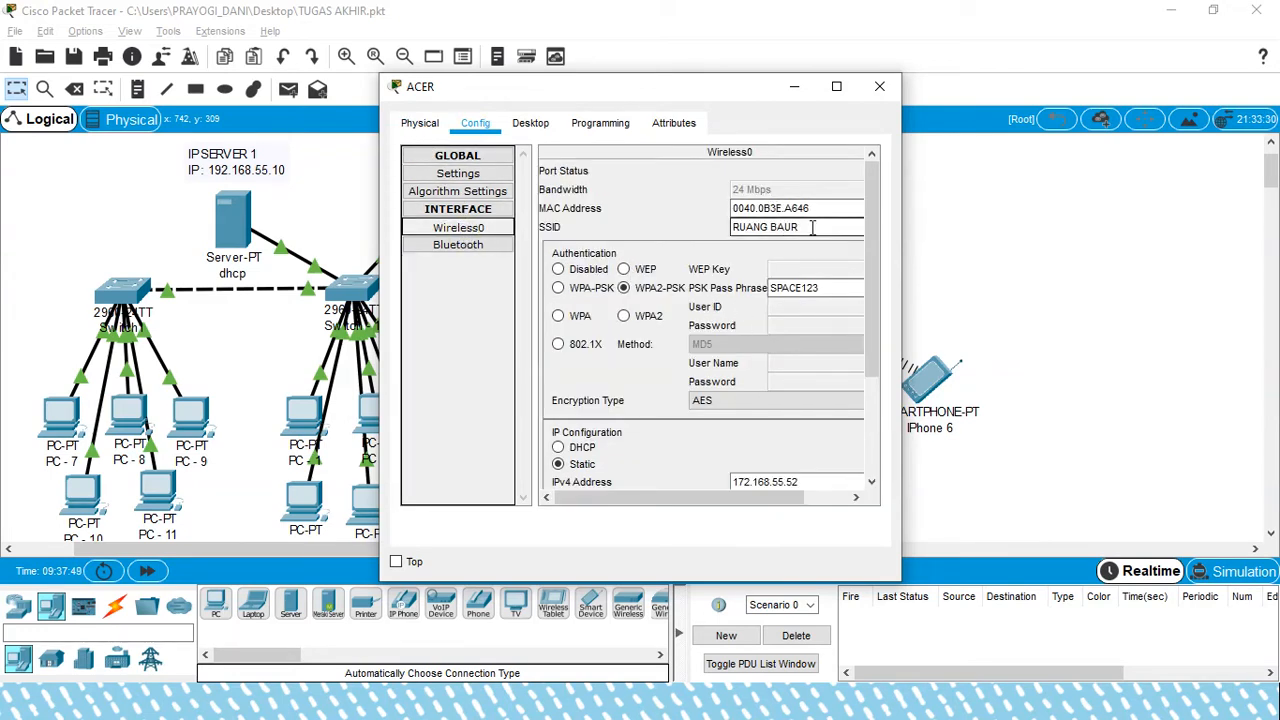
pyautogui.moveTo(799, 227); pyautogui.dragTo(720, 228)
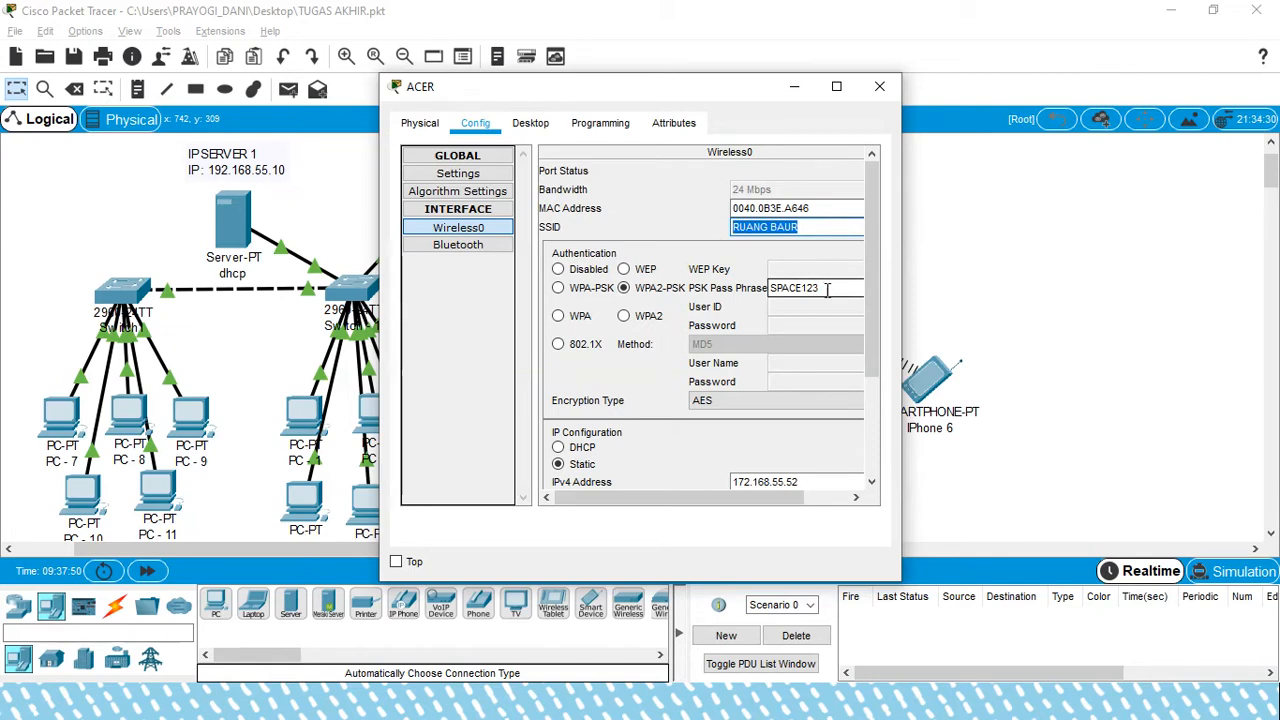
pyautogui.moveTo(830, 288); pyautogui.dragTo(767, 288)
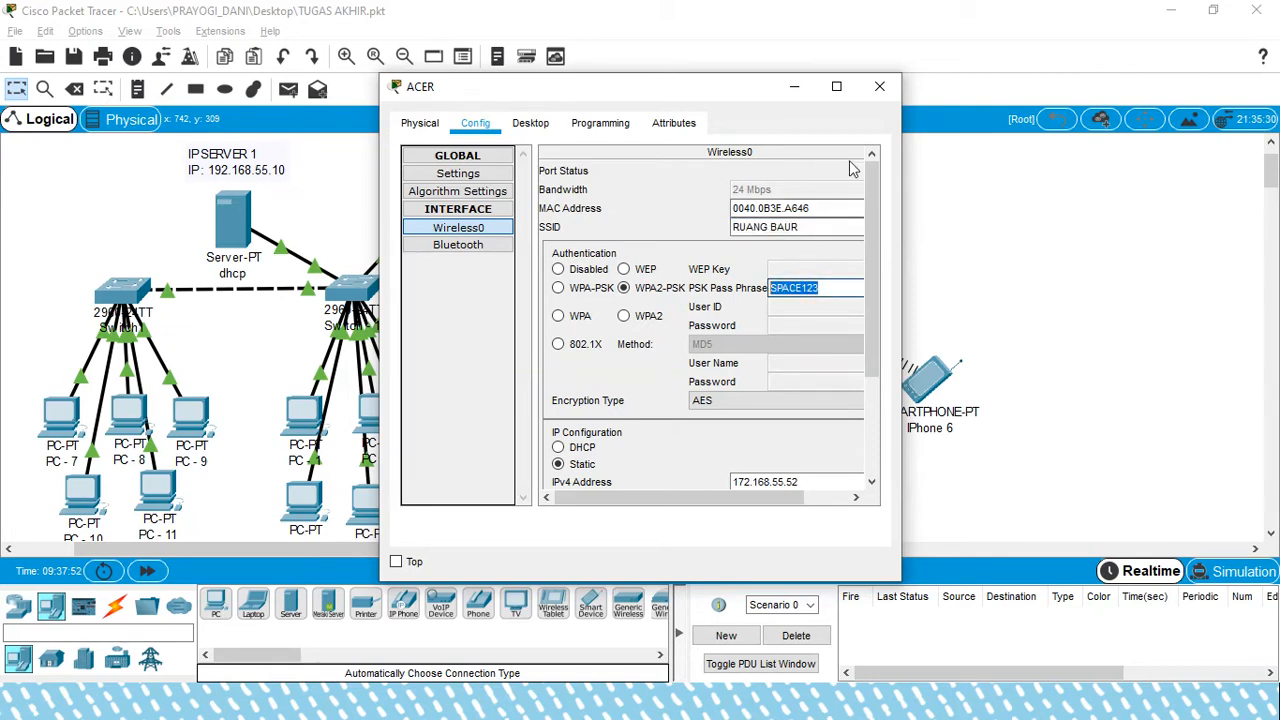
pyautogui.click(879, 86)
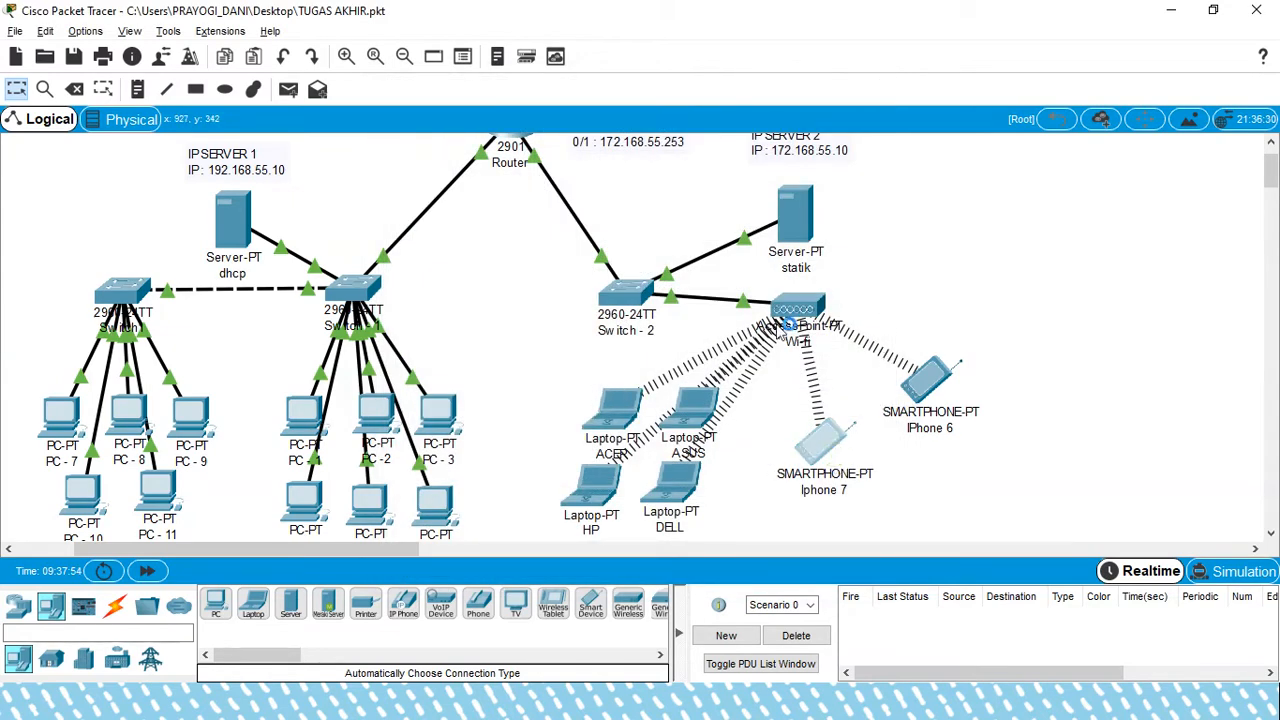
# Set the encryption type of the Iphone 7's Wireless0 interface to TKIP
pyautogui.click(834, 460)
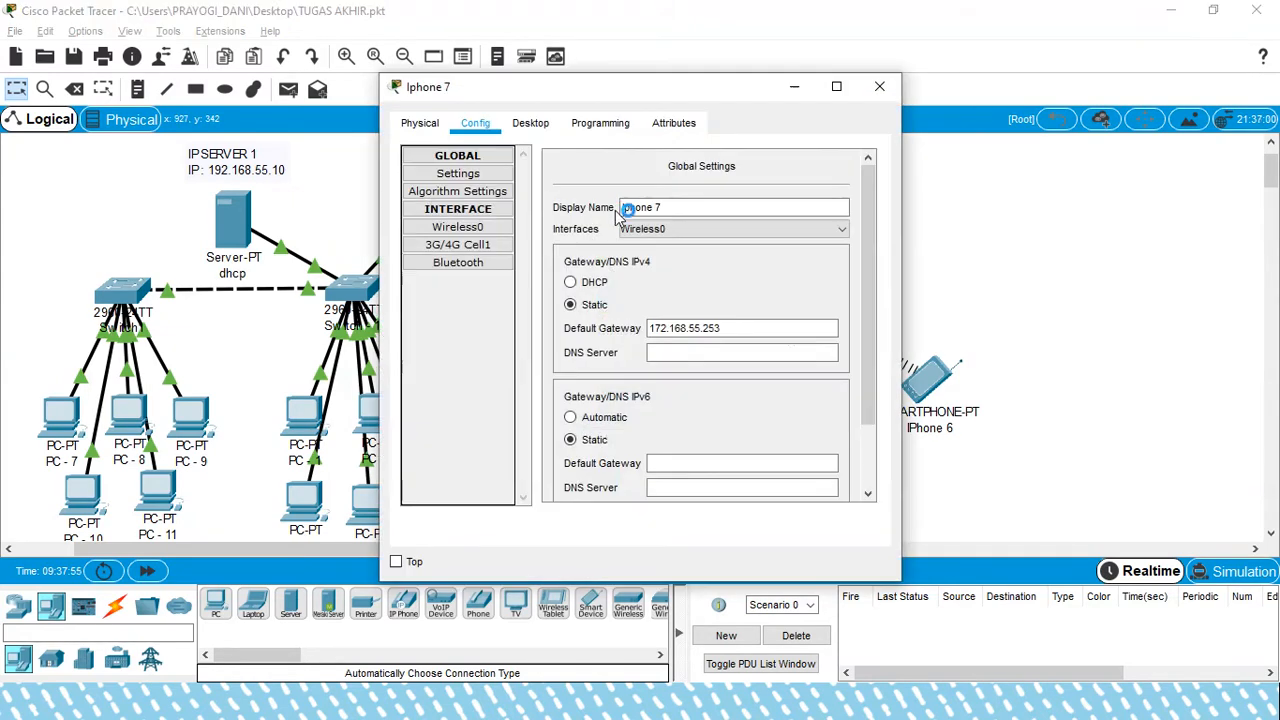
pyautogui.click(462, 228)
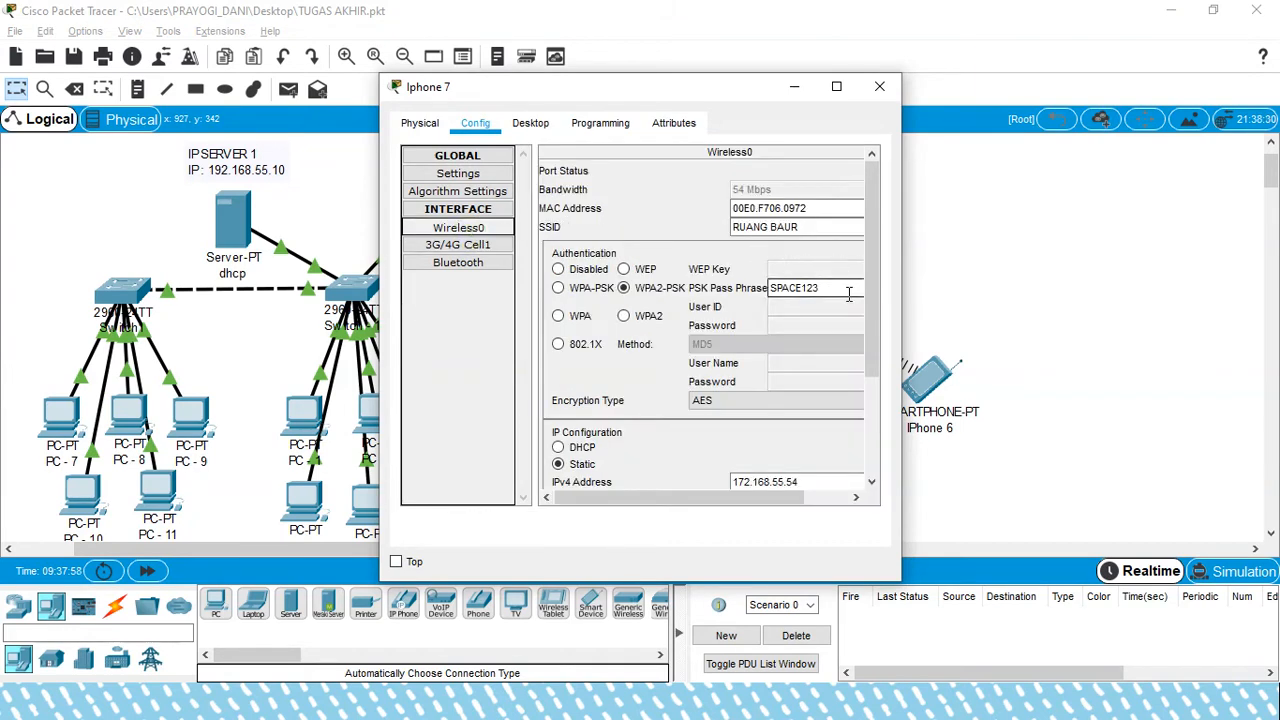
pyautogui.click(779, 400)
pyautogui.click(783, 413)
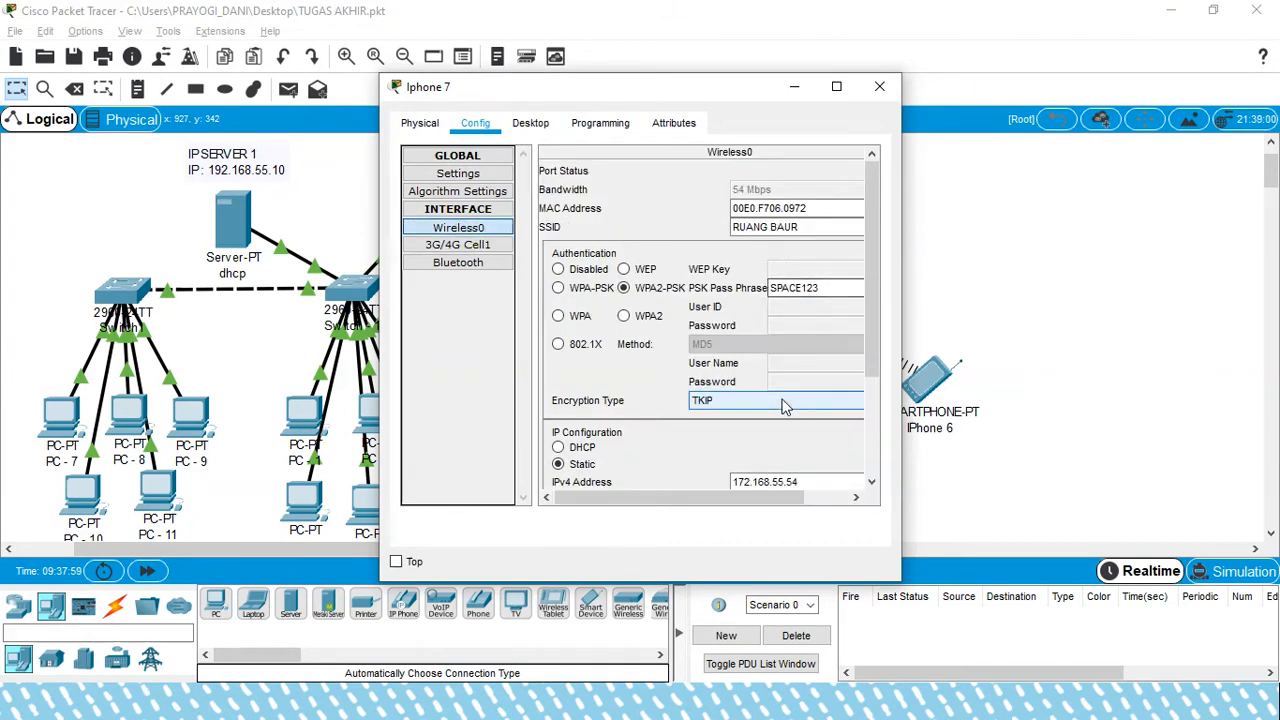
pyautogui.click(879, 86)
pyautogui.scroll(1, 1090, 455)
pyautogui.scroll(-3, 1090, 455)
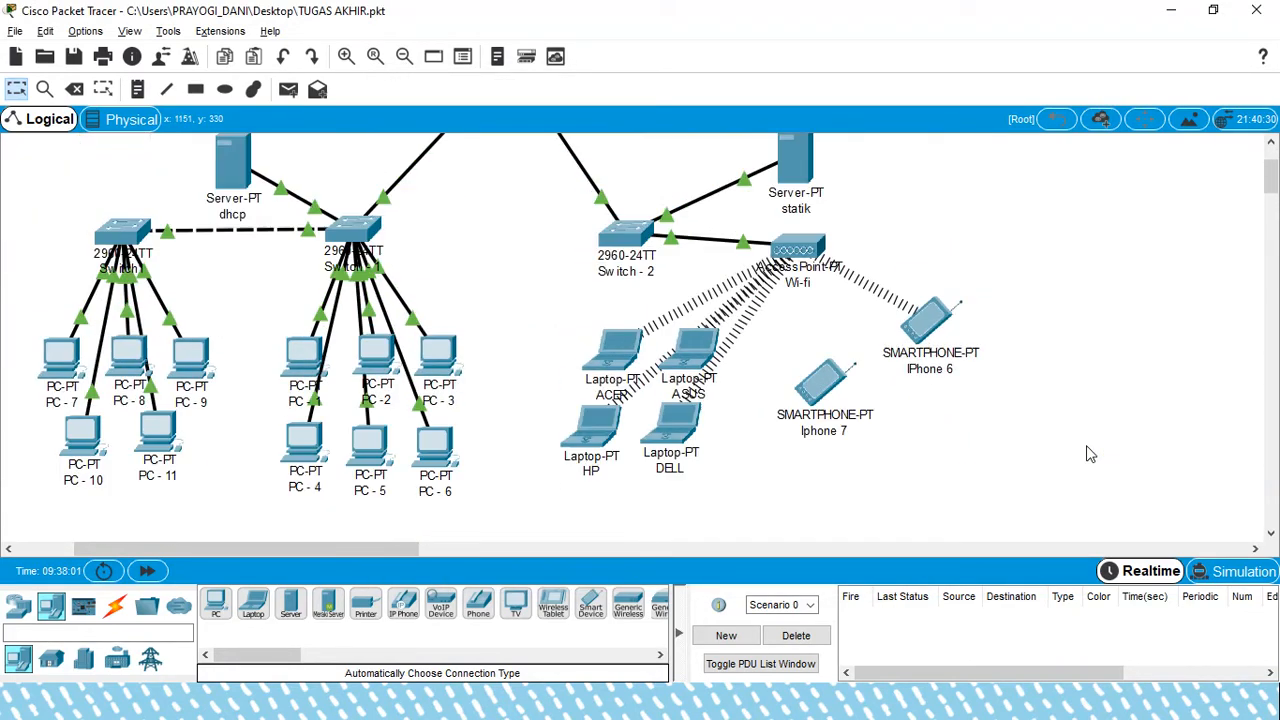
pyautogui.scroll(1, 1090, 455)
pyautogui.moveTo(210, 548); pyautogui.dragTo(195, 549)
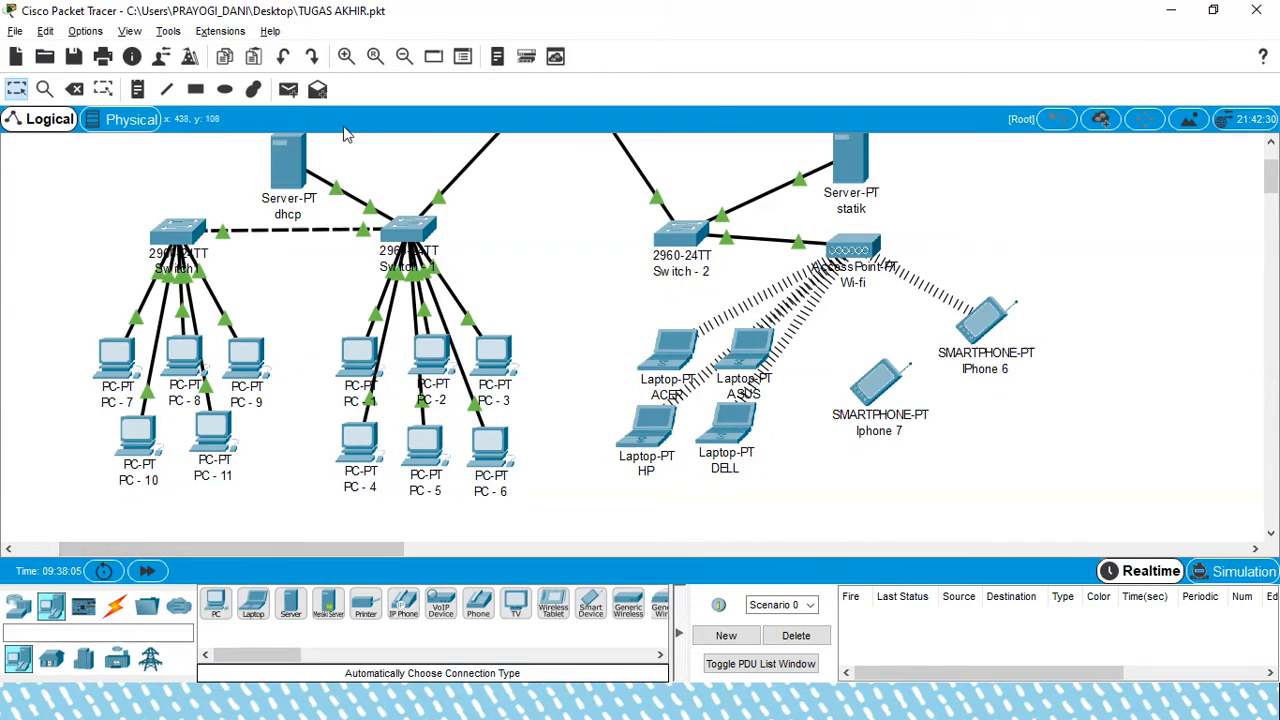
# Look over the complete network topology, from the router and both servers down to the PCs and wireless devices
pyautogui.click(405, 56)
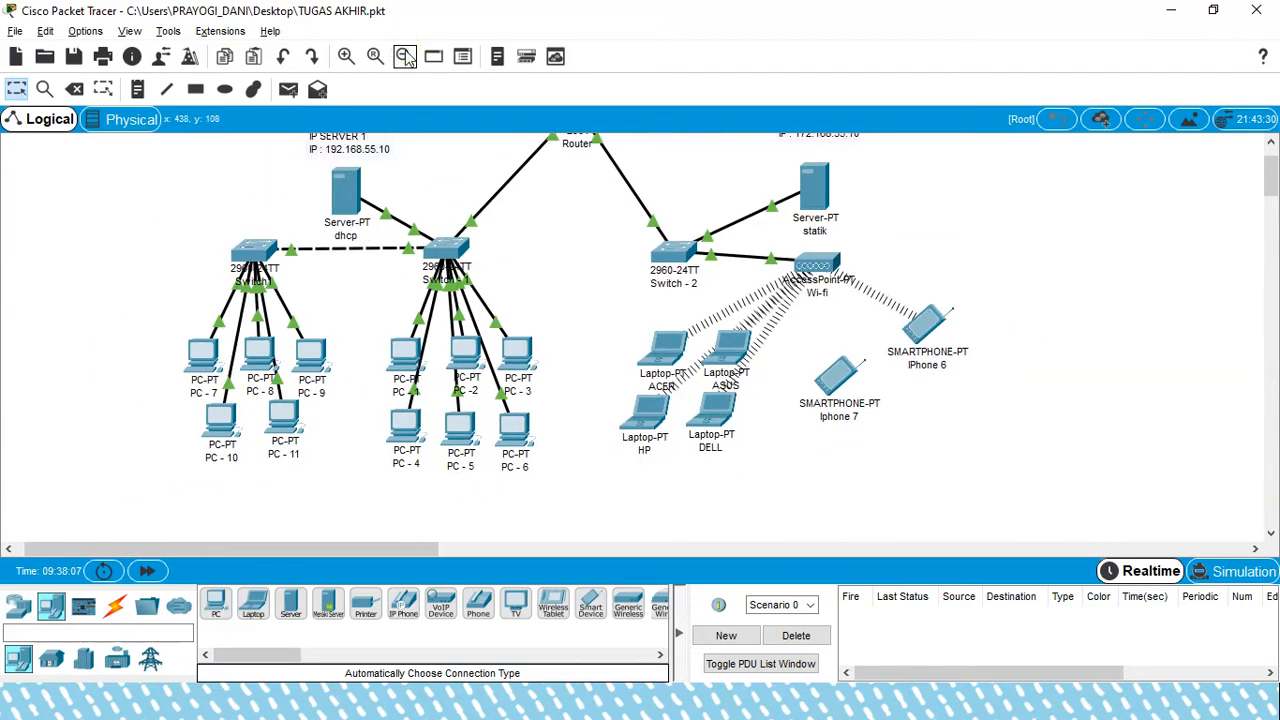
pyautogui.click(405, 56)
pyautogui.scroll(1, 448, 151)
pyautogui.scroll(-1, 448, 151)
pyautogui.scroll(3, 448, 151)
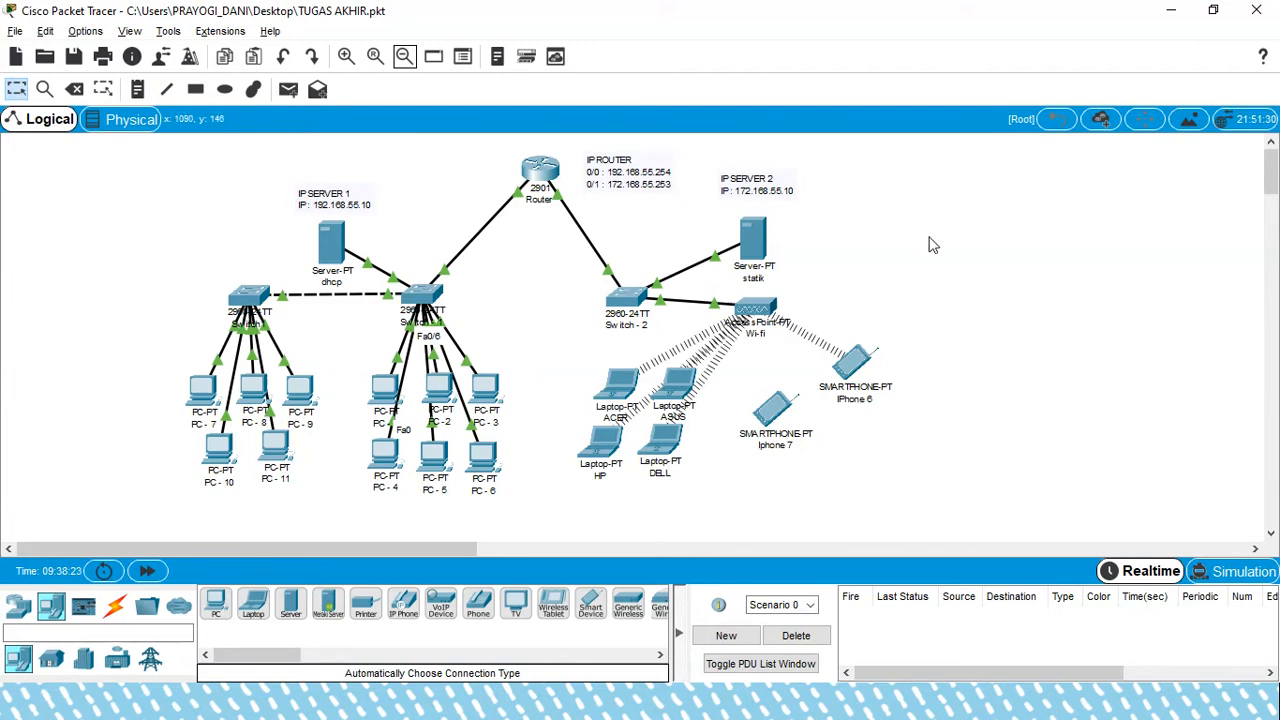
pyautogui.moveTo(928, 232); pyautogui.dragTo(1220, 452)
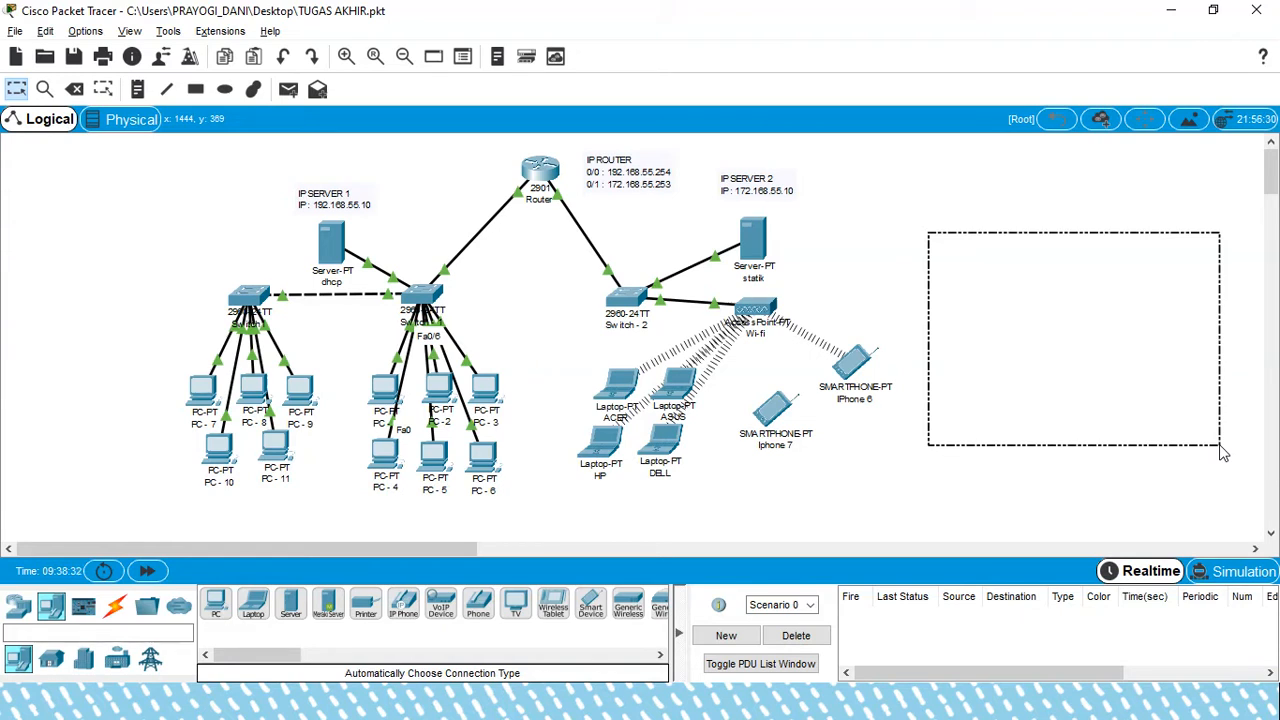
pyautogui.moveTo(1220, 452); pyautogui.dragTo(1220, 452)
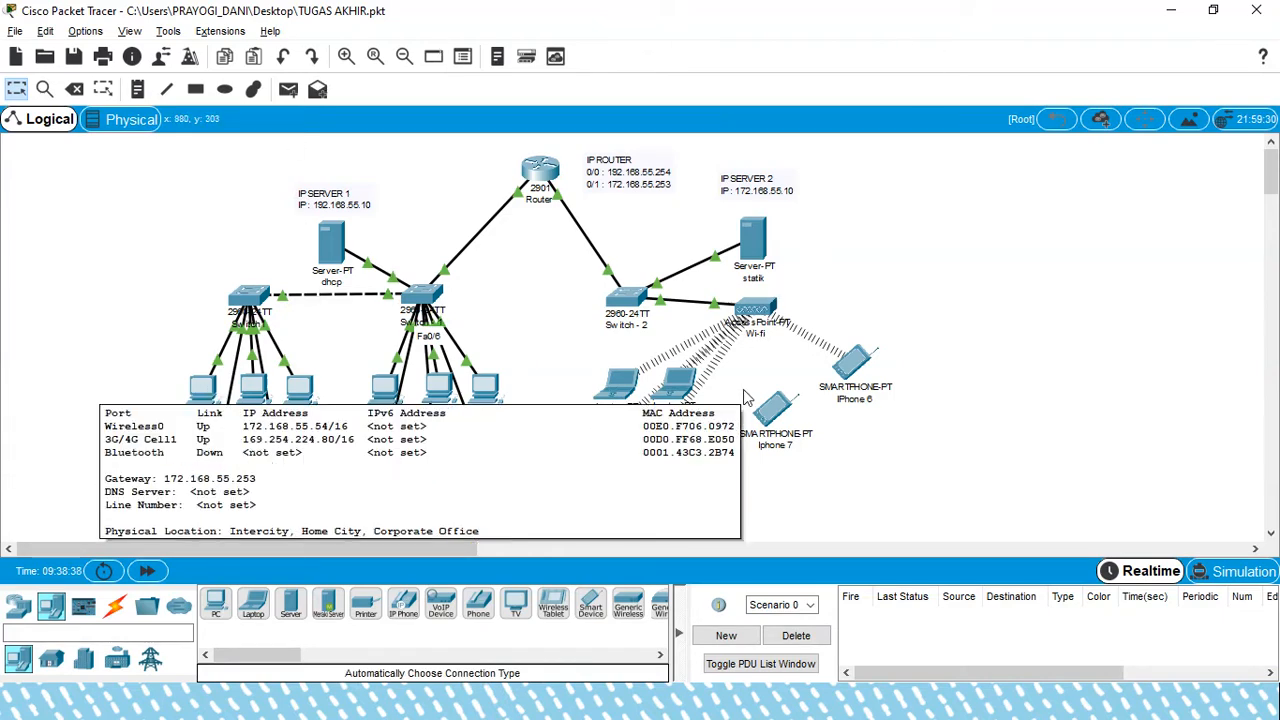
# Switch to the running PowerPoint slide show and advance to the LAPORAN slide
pyautogui.hotkey('alt', 'Tab')
pyautogui.hotkey('alt', 'Tab')
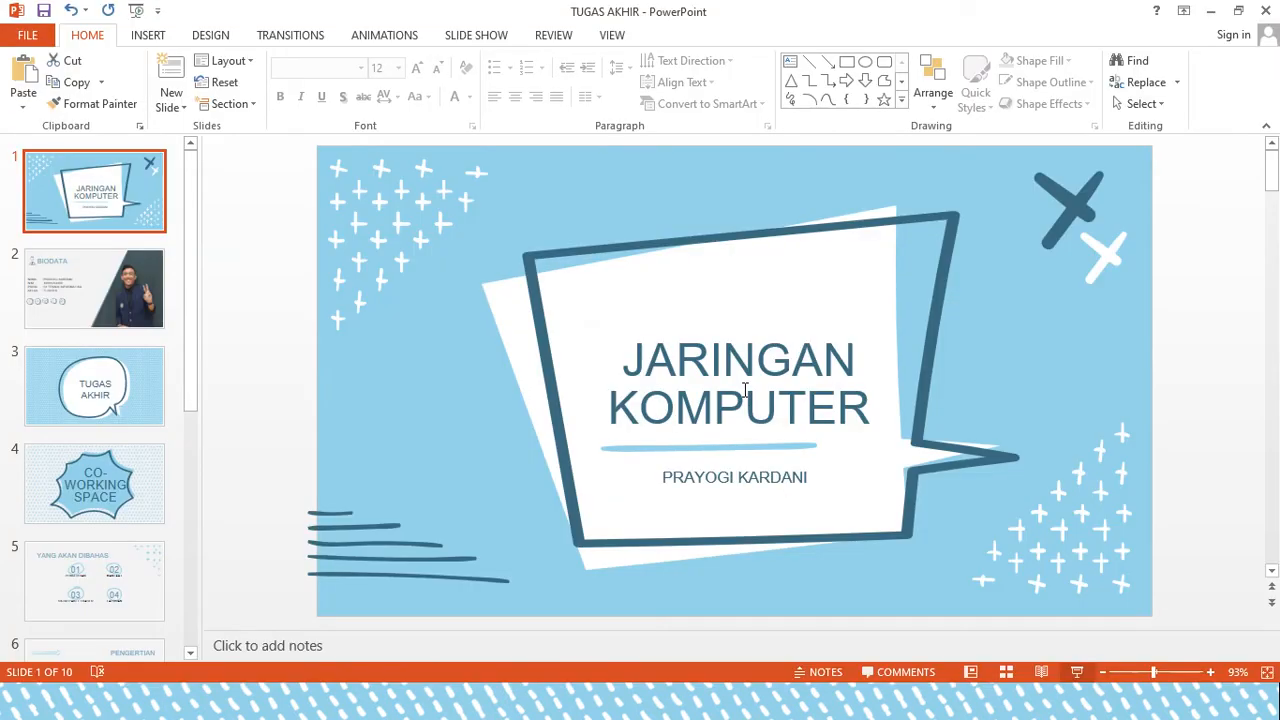
pyautogui.scroll(-3, 300, 460)
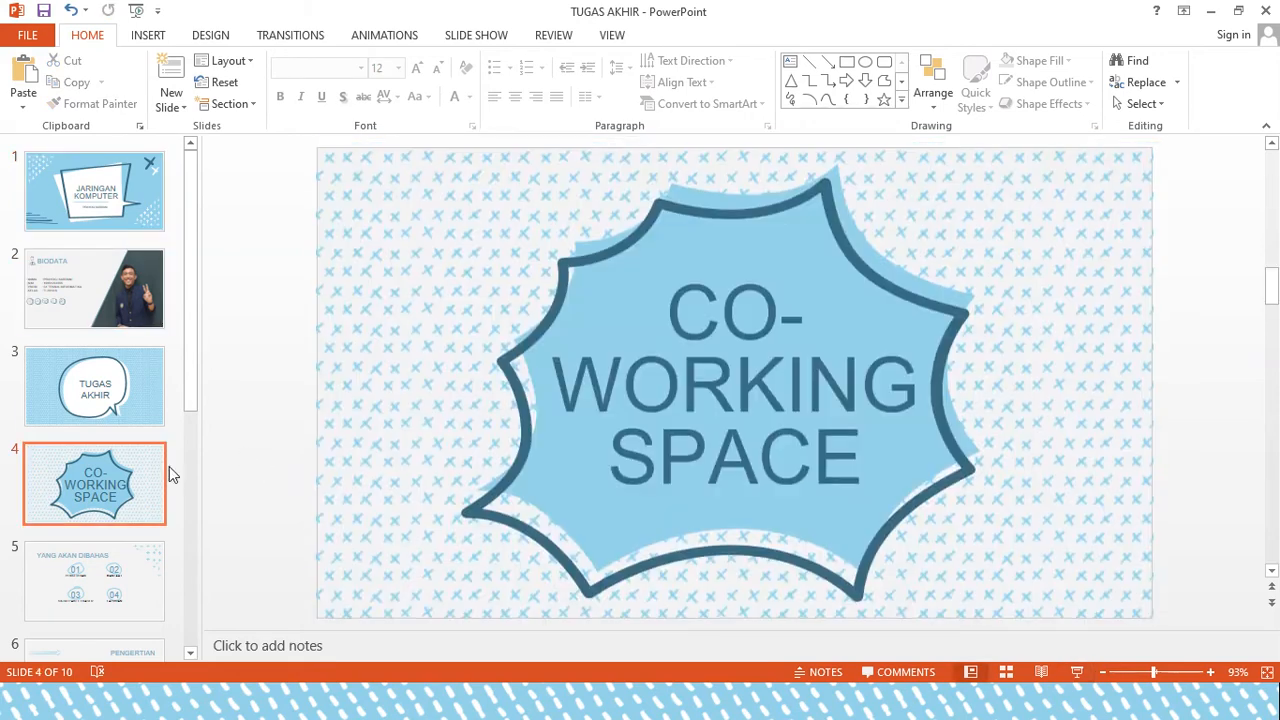
pyautogui.hotkey('alt', 'Tab')
pyautogui.hotkey('alt', 'Tab')
pyautogui.hotkey('alt', 'Tab')
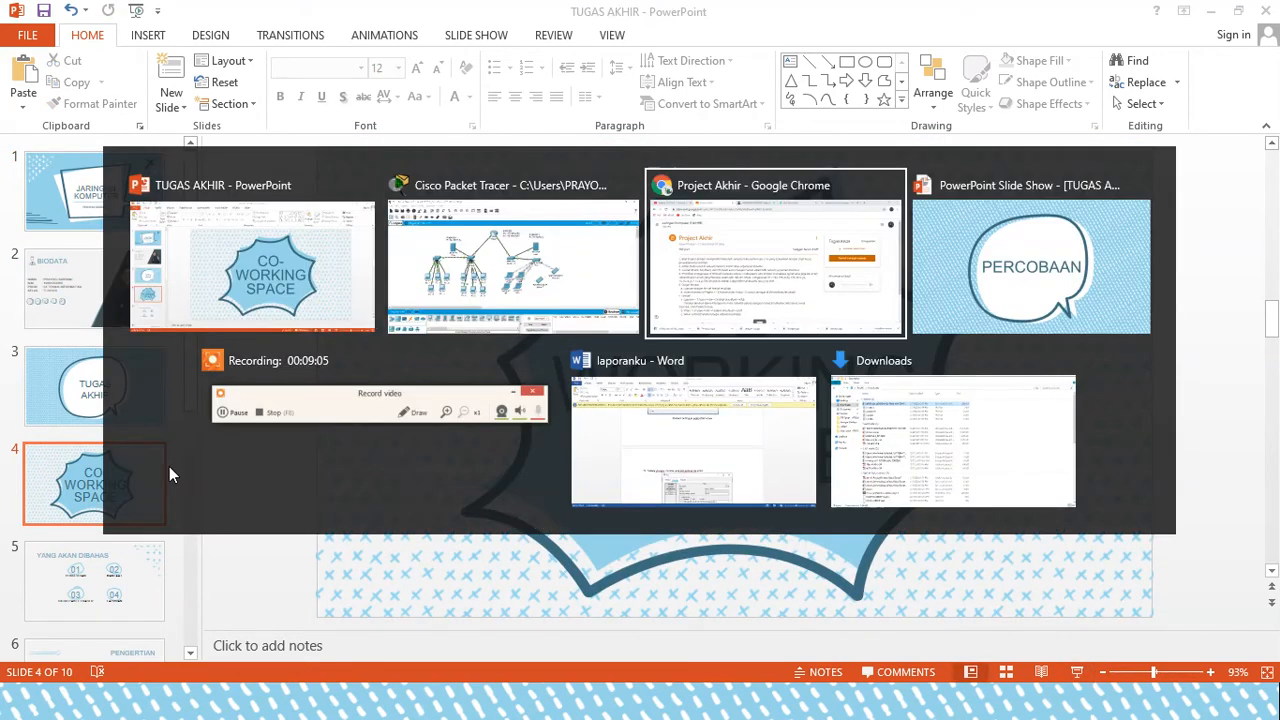
pyautogui.press('Right')
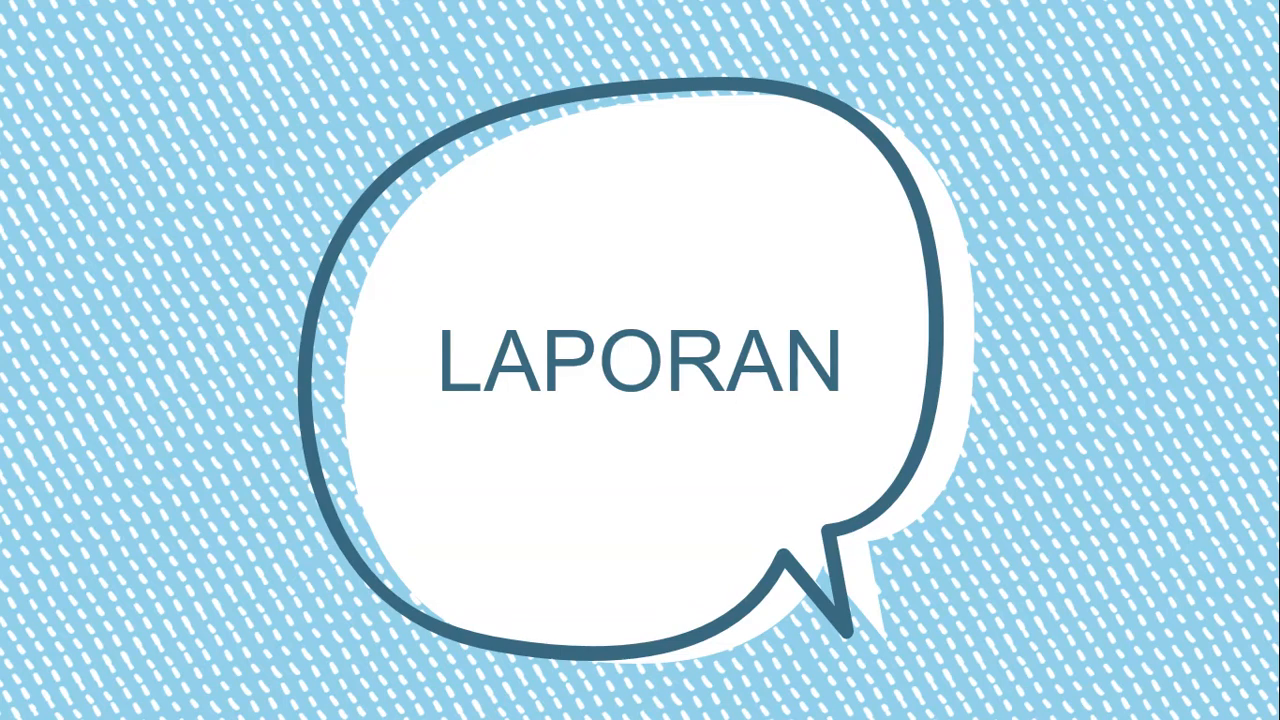
# Switch to the laporanku document in Word and go back to its beginning
pyautogui.hotkey('alt', 'Tab')
pyautogui.hotkey('alt', 'Tab')
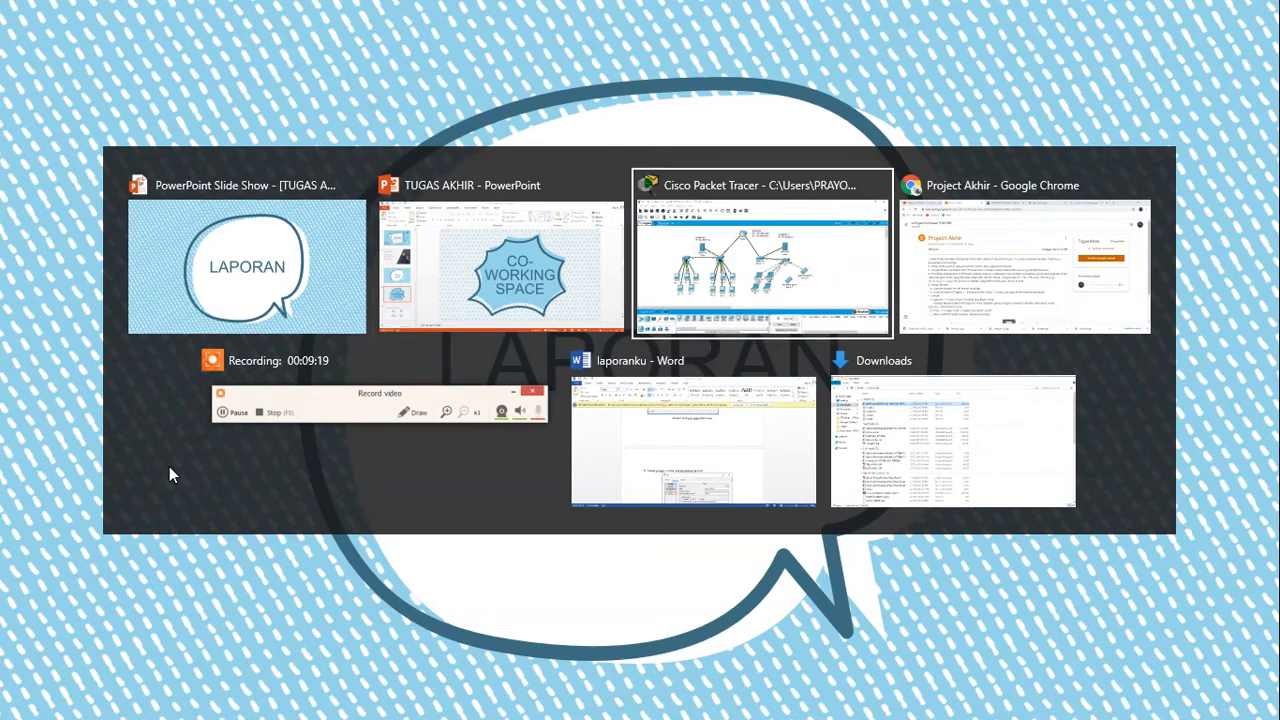
pyautogui.hotkey('alt', 'Tab')
pyautogui.hotkey('alt', 'Tab')
pyautogui.hotkey('alt', 'Tab')
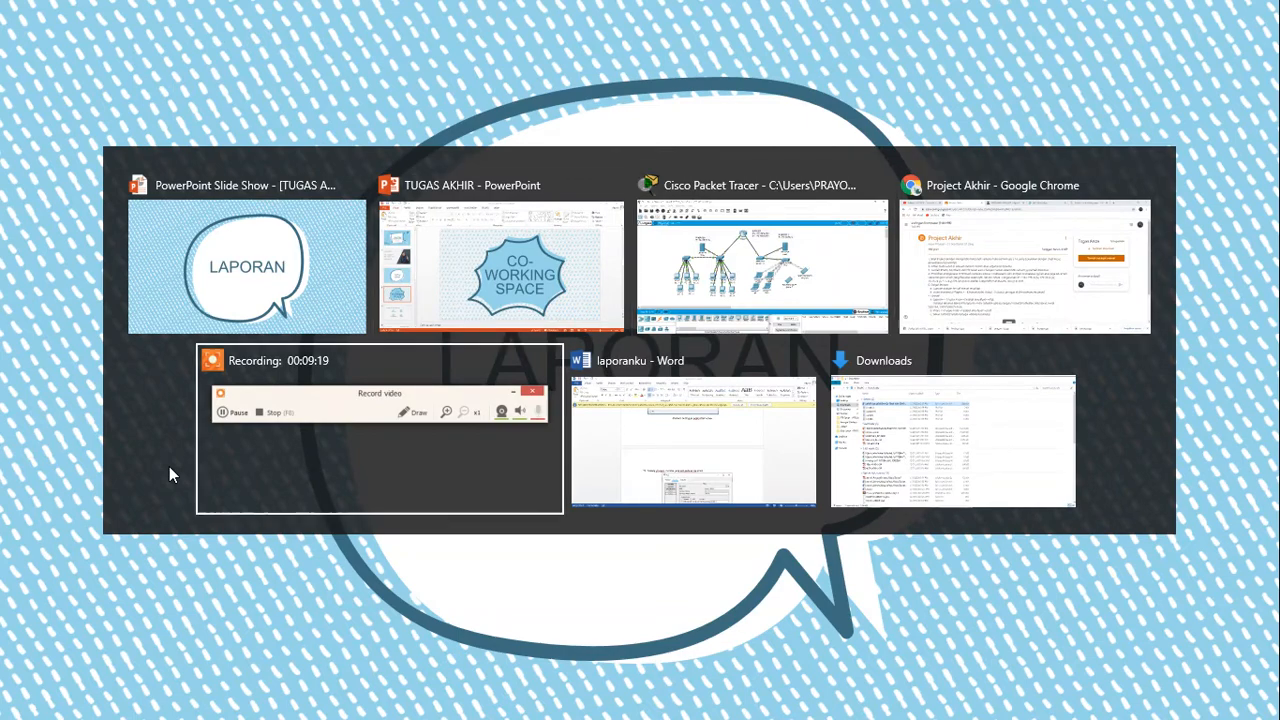
pyautogui.scroll(5, 1278, 572)
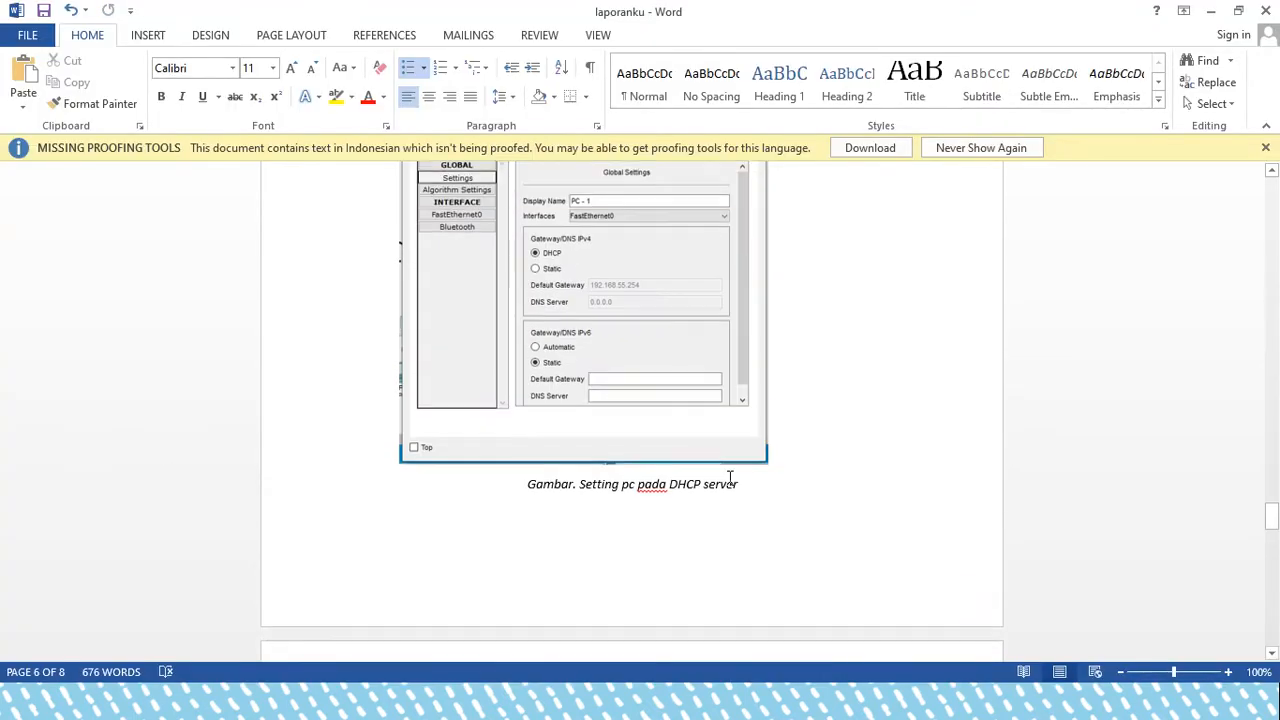
pyautogui.moveTo(1268, 508); pyautogui.dragTo(1278, 112)
# Review the report's cover page, from the title down to the author and department details
pyautogui.scroll(-3, 940, 414)
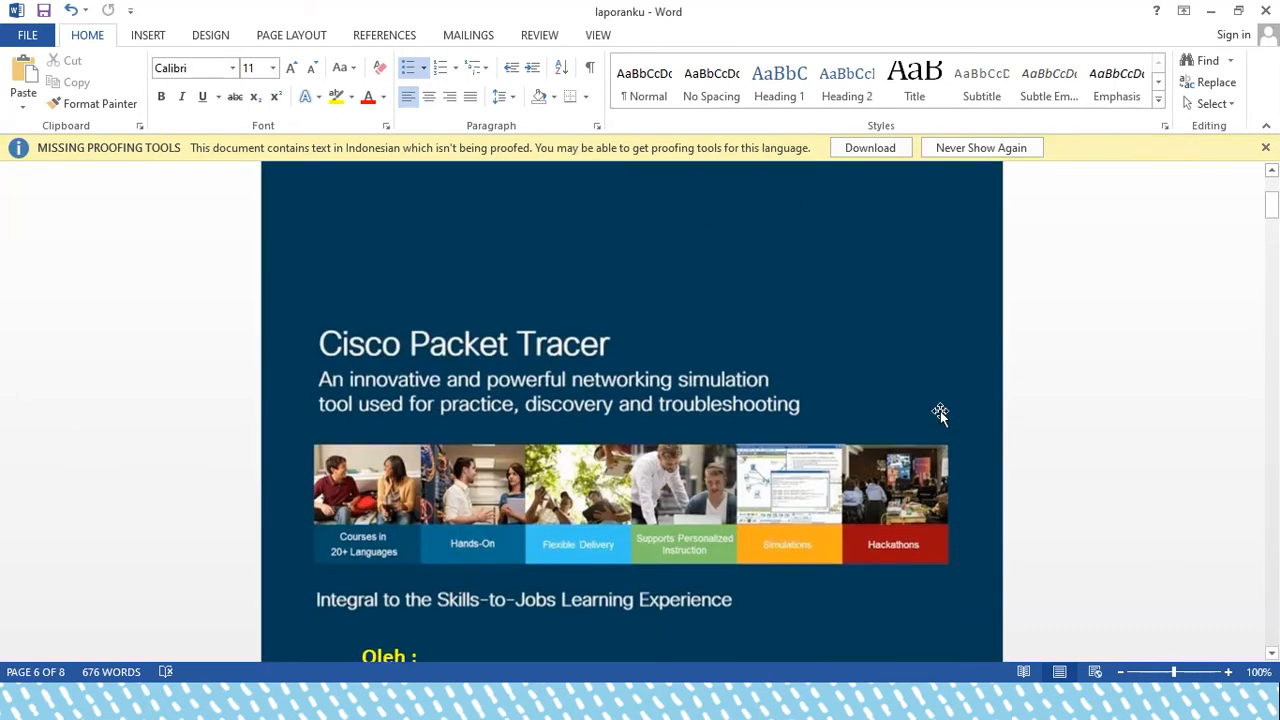
pyautogui.scroll(2, 929, 415)
pyautogui.click(929, 415)
pyautogui.scroll(-2, 929, 415)
pyautogui.click(1126, 366)
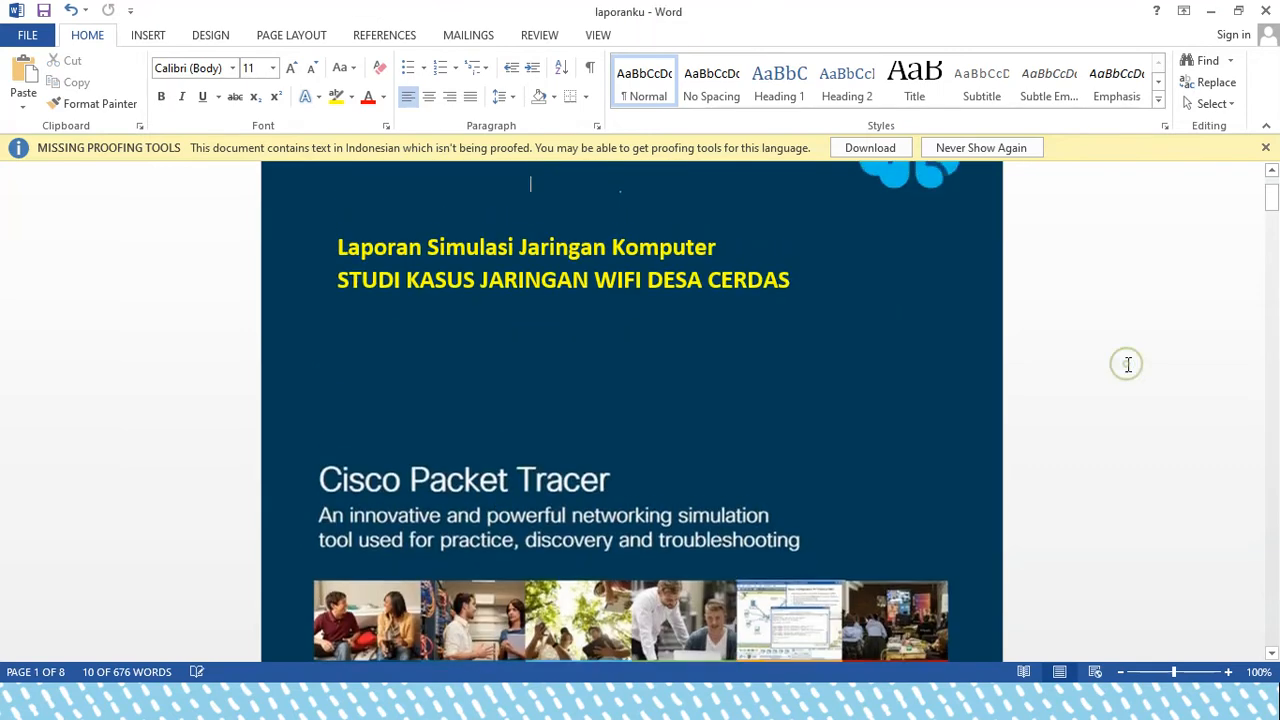
pyautogui.scroll(-4, 782, 406)
pyautogui.scroll(-5, 782, 406)
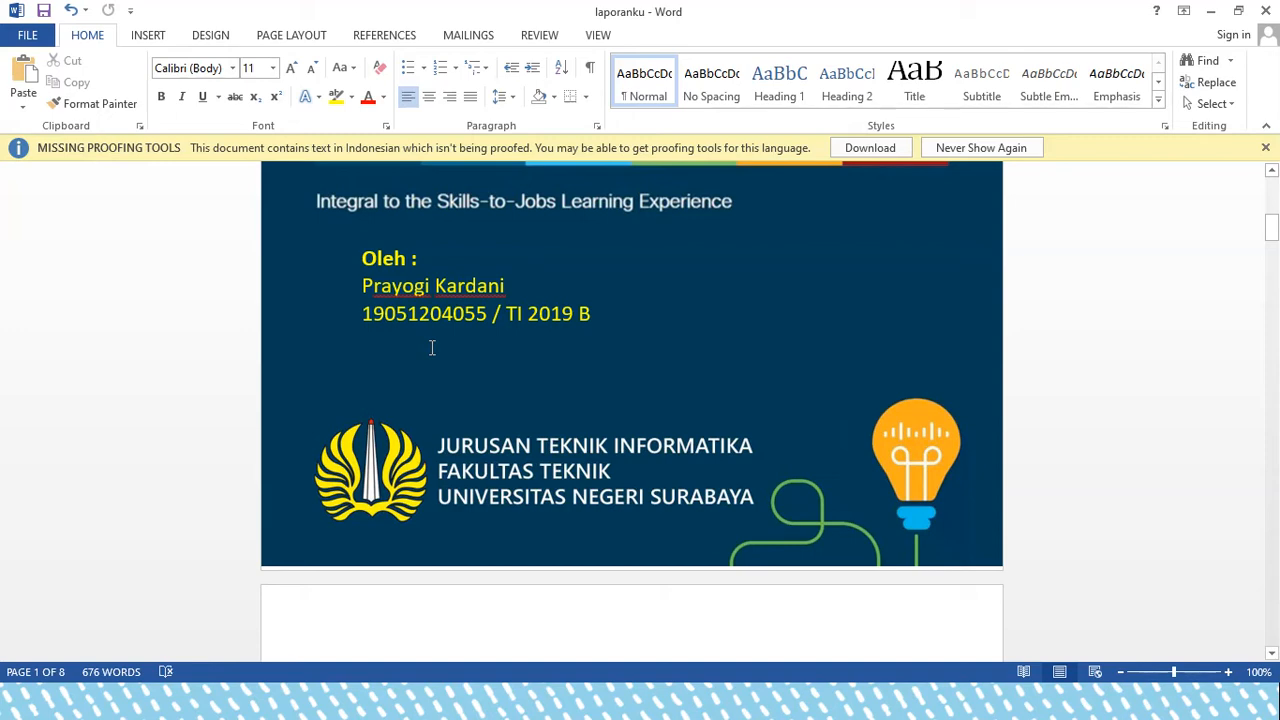
pyautogui.scroll(-3, 432, 347)
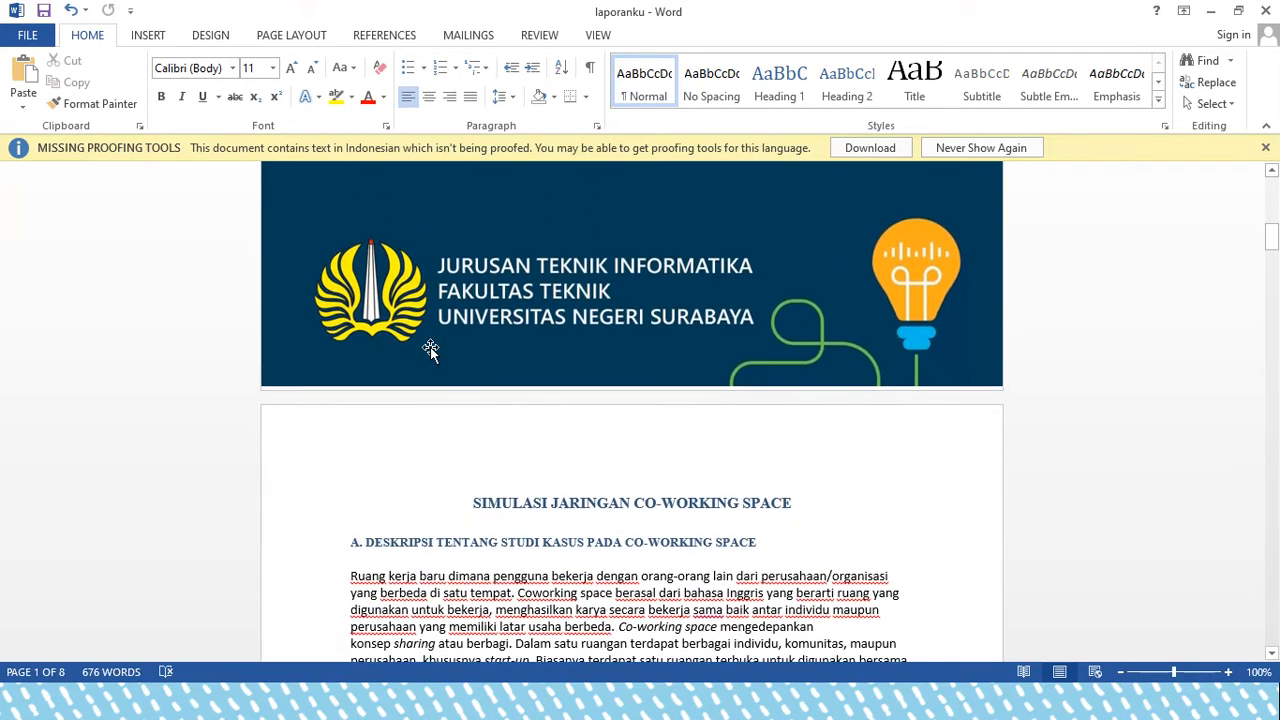
# Read section A, the description of the co-working space case study, through its closing paragraph about KORIDOR
pyautogui.scroll(-4, 432, 343)
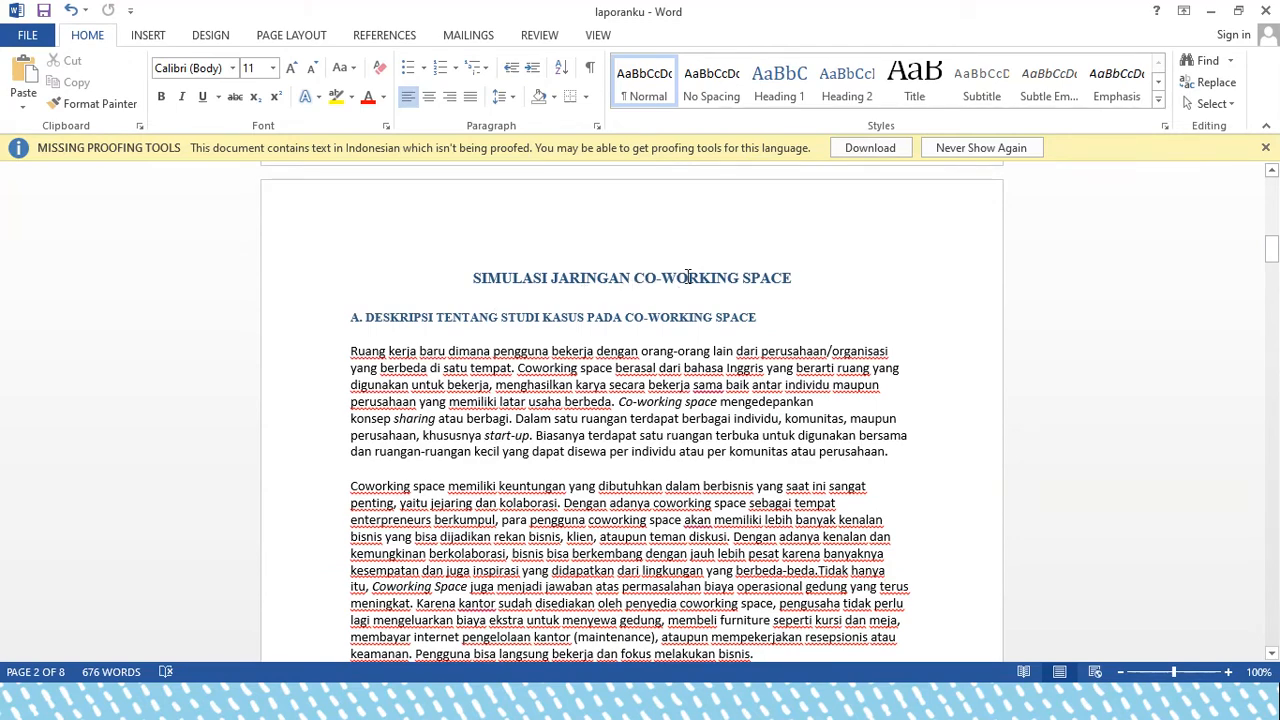
pyautogui.scroll(-2, 543, 347)
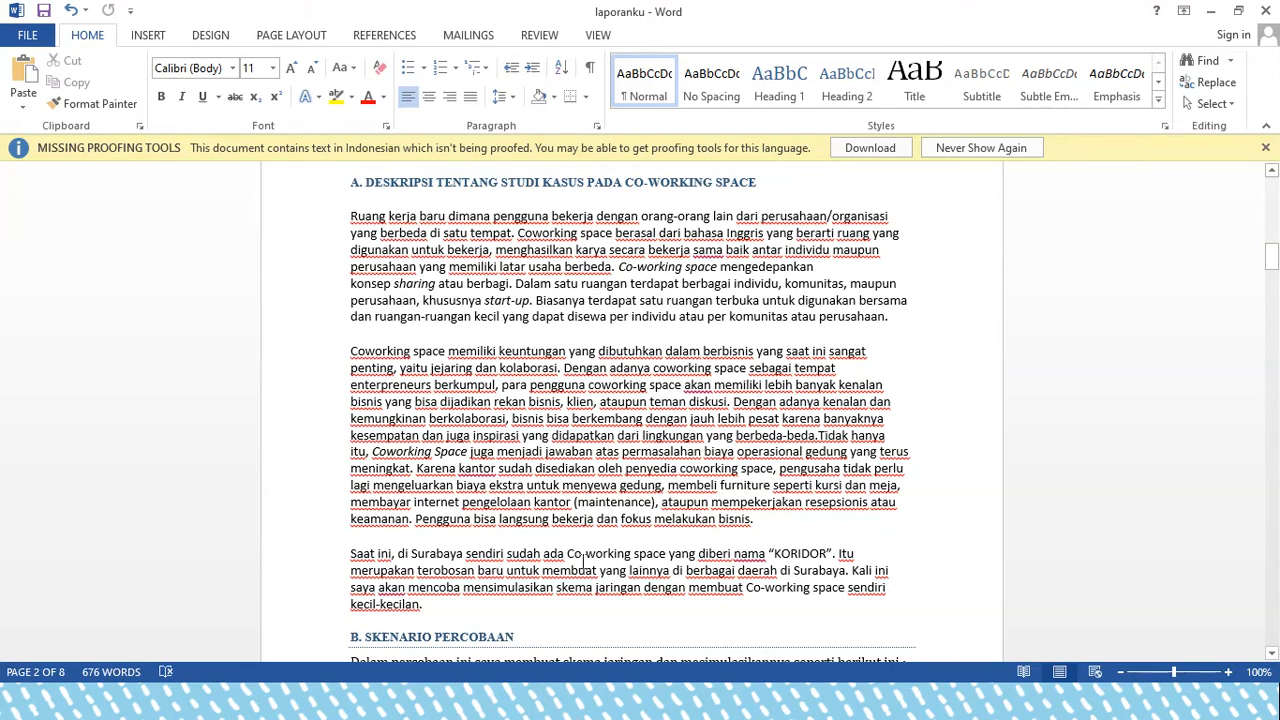
pyautogui.scroll(-3, 583, 562)
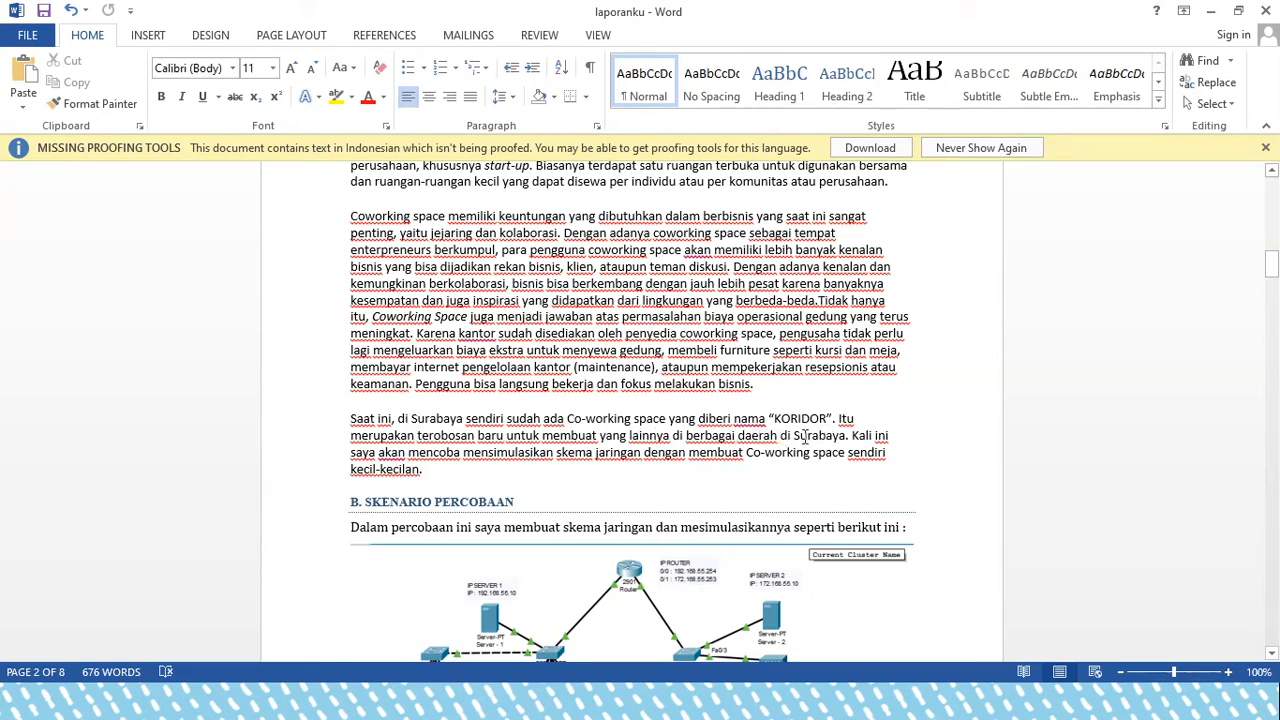
pyautogui.scroll(-2, 605, 530)
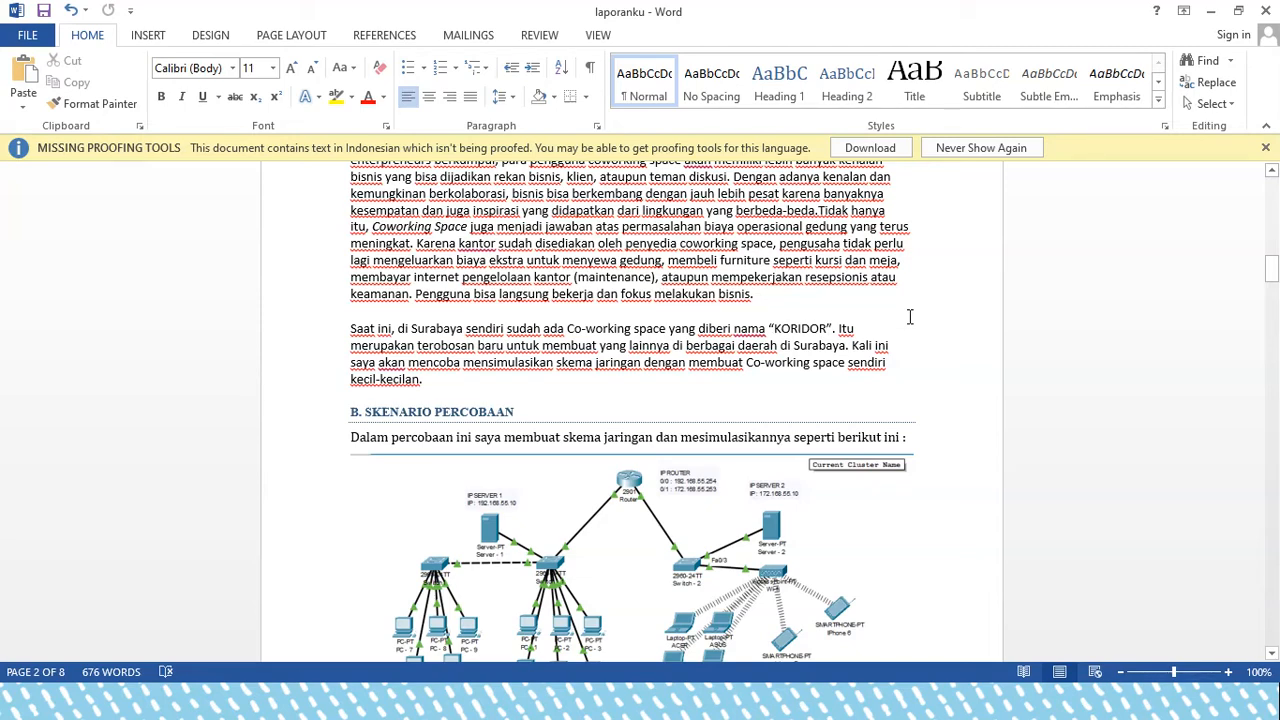
pyautogui.moveTo(768, 328); pyautogui.dragTo(826, 330)
pyautogui.click(898, 376)
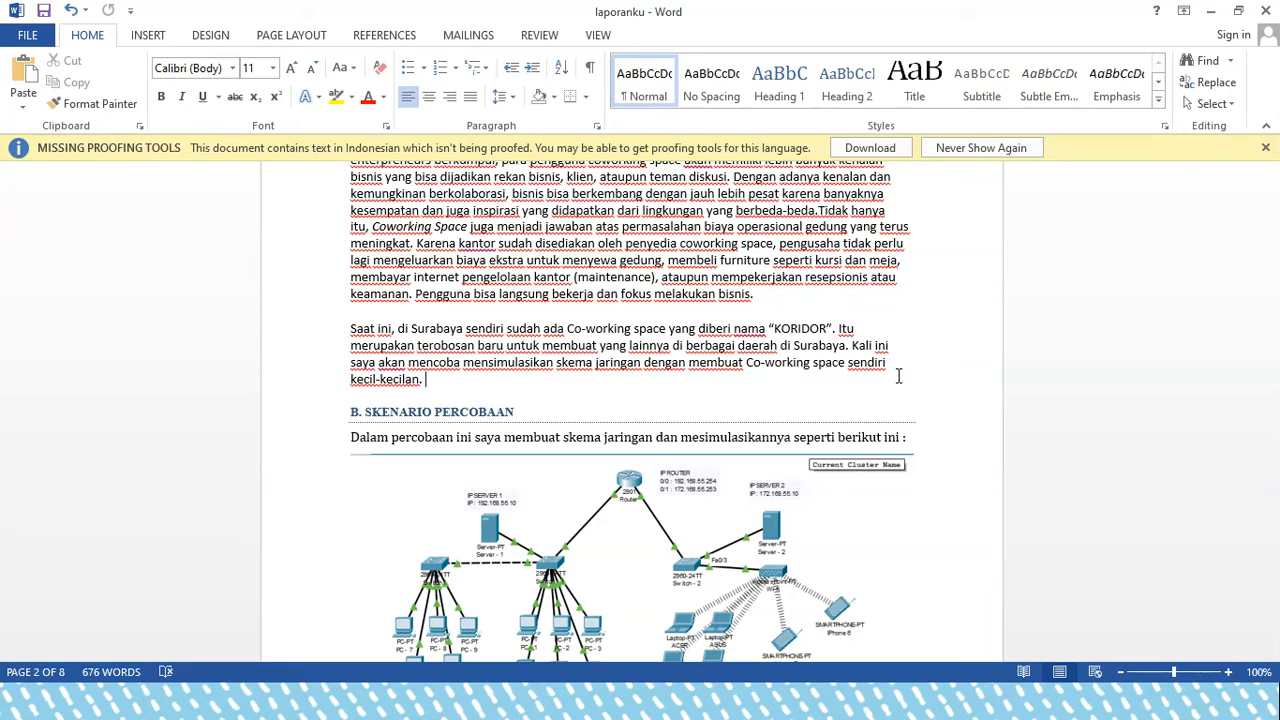
# Examine the network scheme figure in section B and the list and explanations of the devices used
pyautogui.scroll(-4, 530, 470)
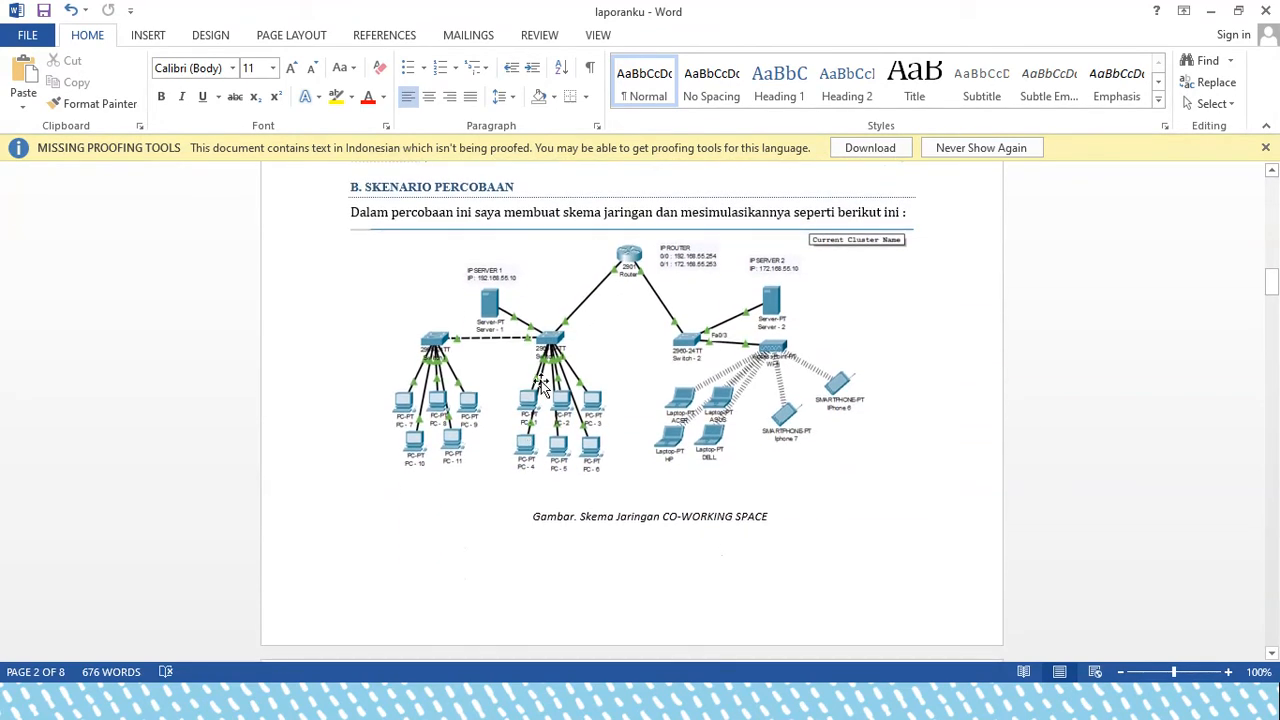
pyautogui.click(589, 347)
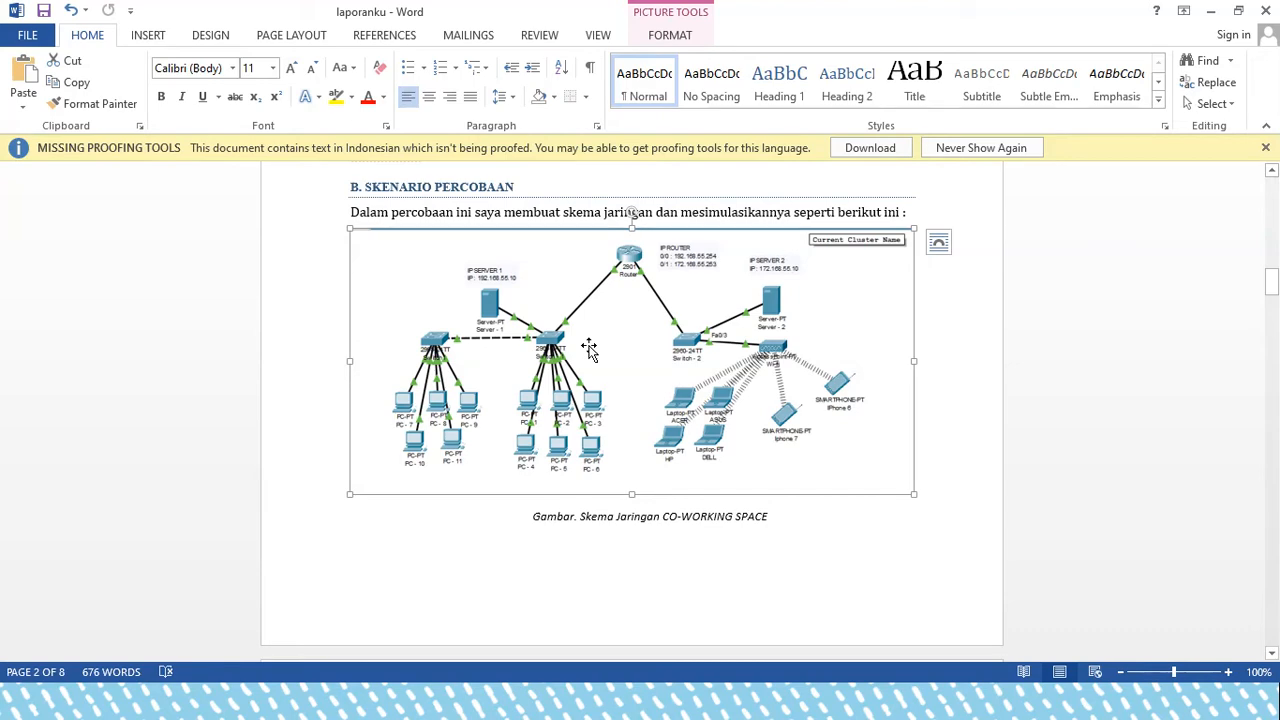
pyautogui.click(956, 415)
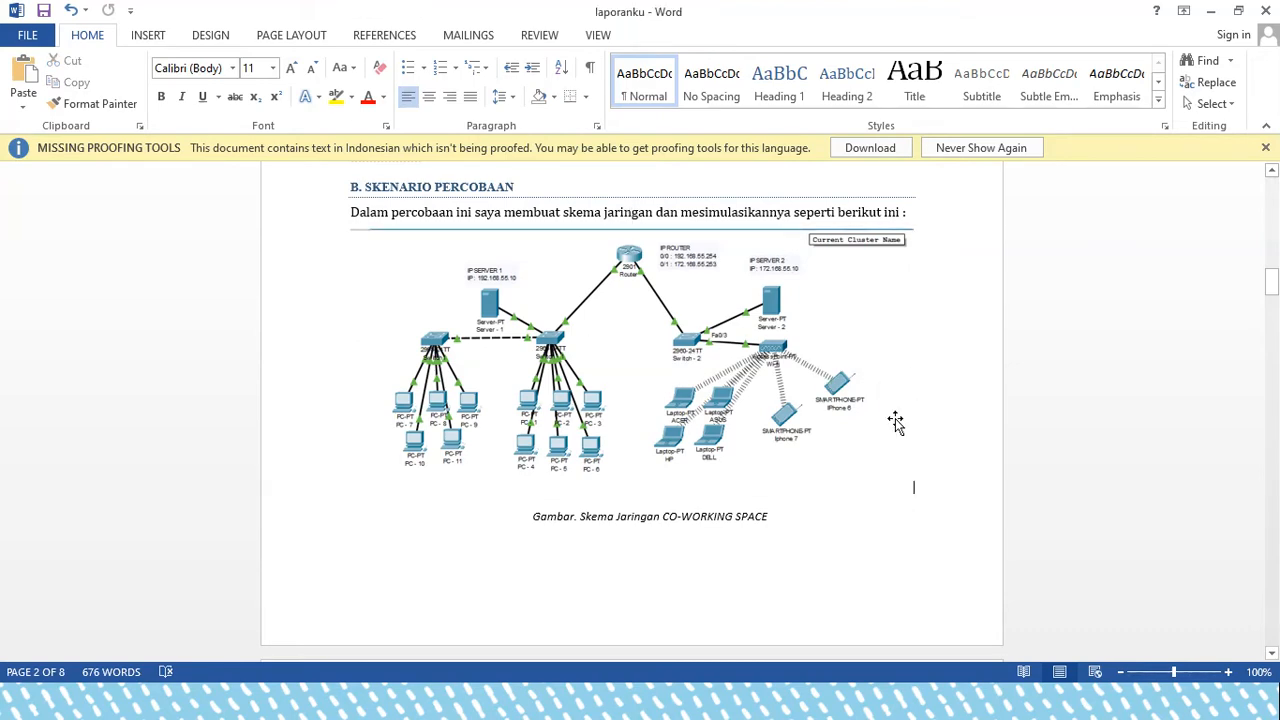
pyautogui.scroll(-6, 870, 423)
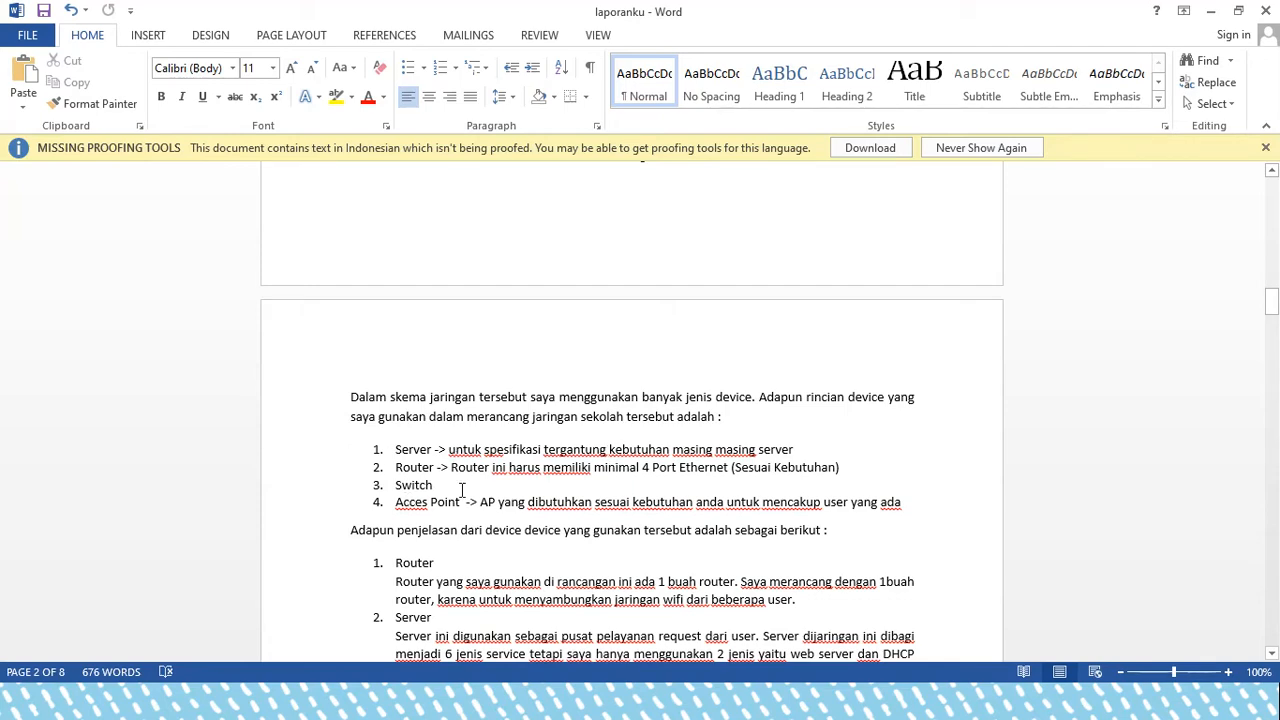
pyautogui.scroll(-4, 462, 488)
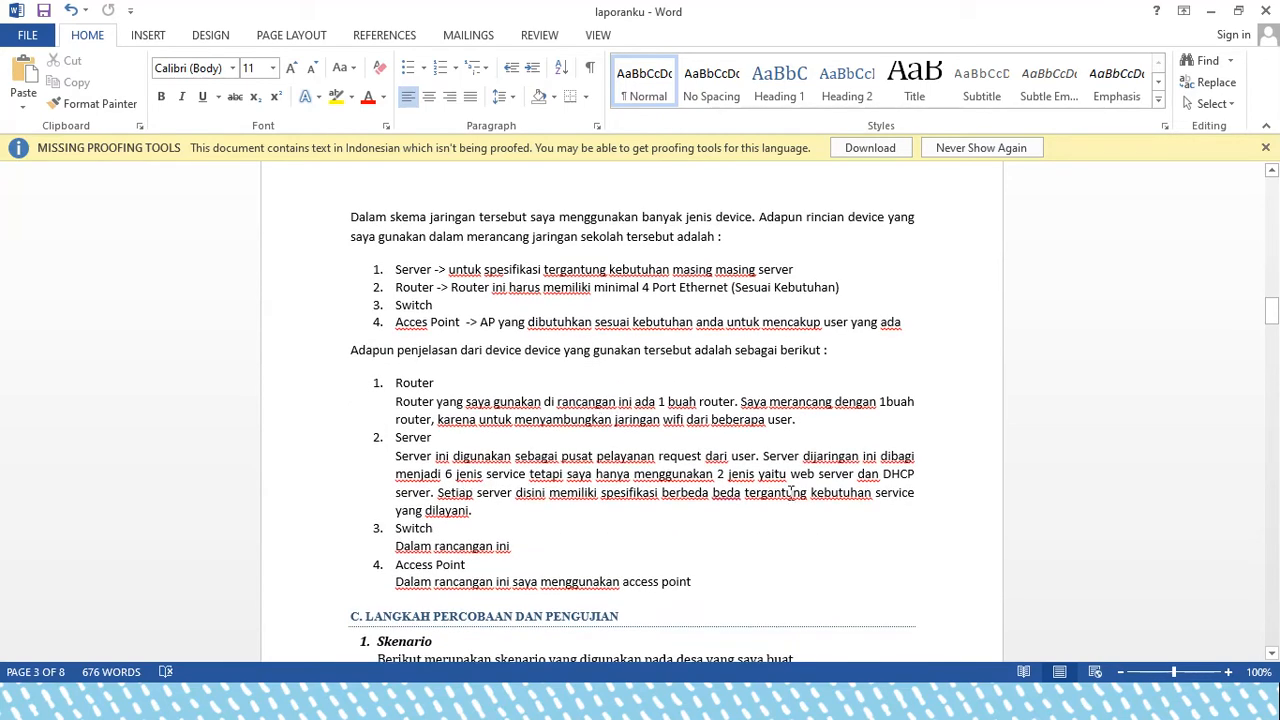
pyautogui.scroll(-3, 600, 580)
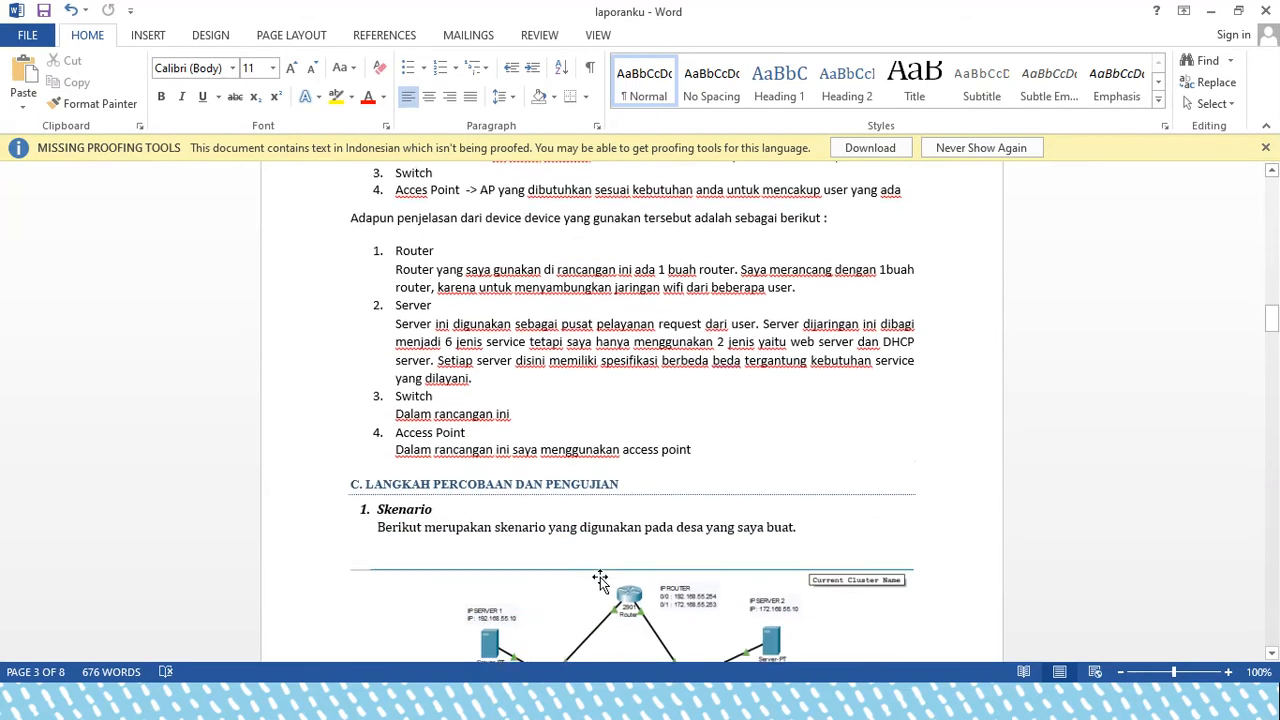
# Review the scenario figure in section C and the first instruction under Langkah Percobaan
pyautogui.scroll(-9, 600, 577)
pyautogui.scroll(2, 600, 577)
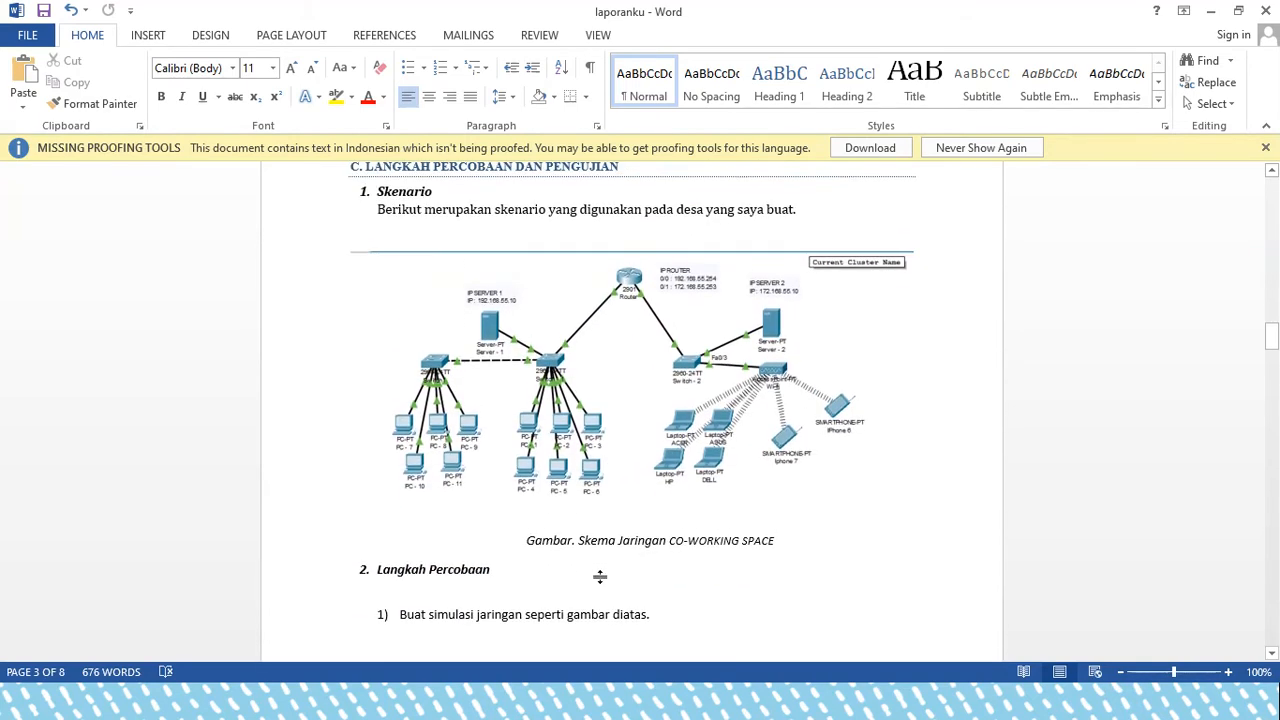
pyautogui.scroll(-5, 600, 577)
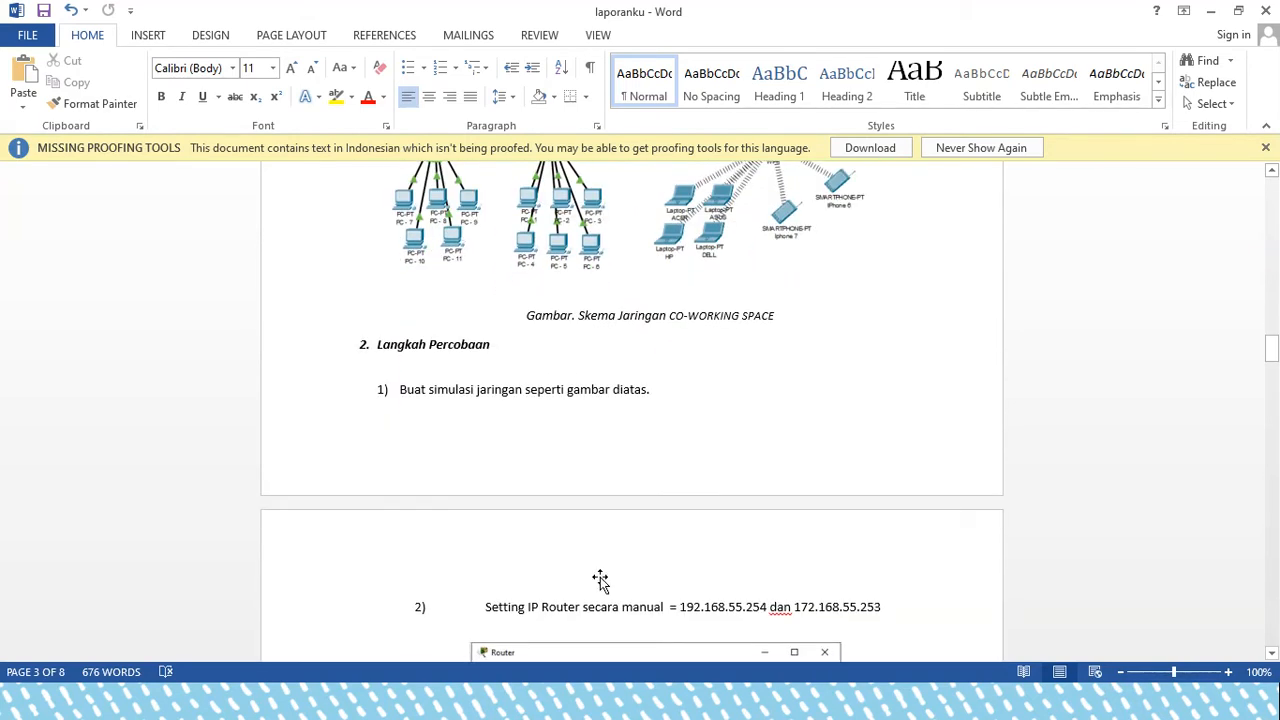
pyautogui.scroll(-2, 600, 580)
pyautogui.scroll(5, 575, 345)
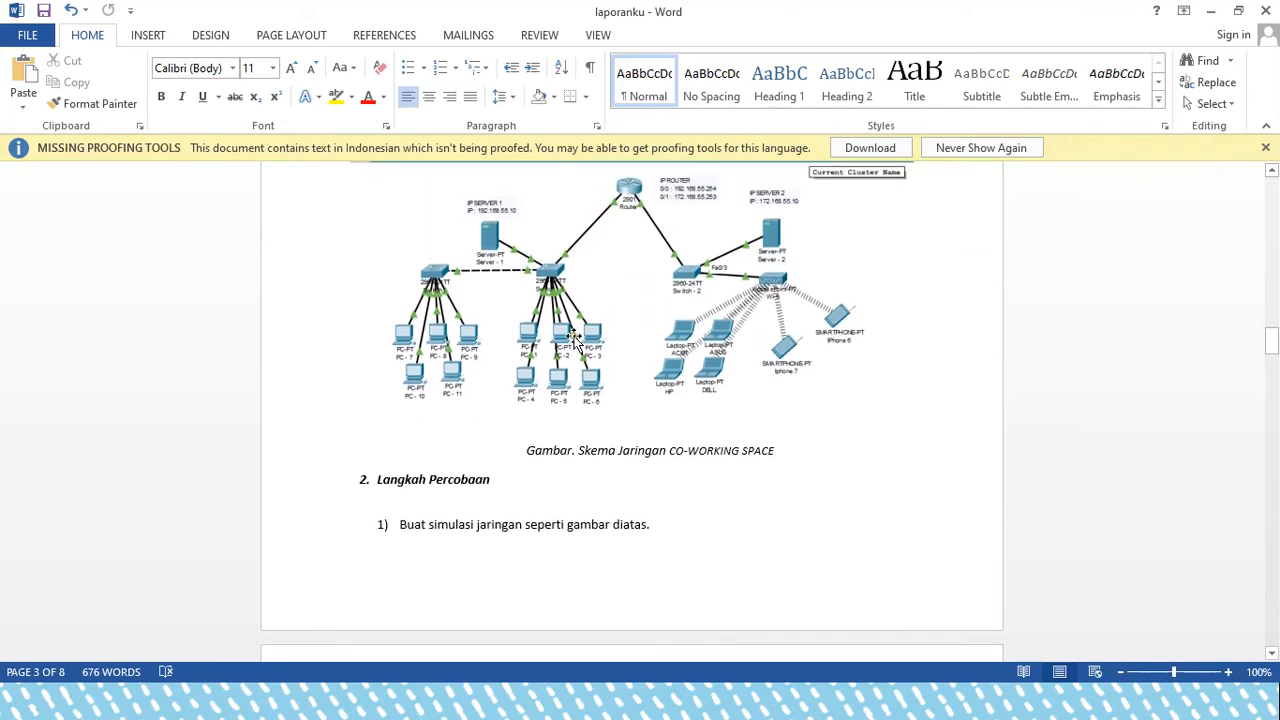
pyautogui.click(575, 342)
# Examine the manual router IP instructions and the GigabitEthernet0/0 and GigabitEthernet0/1 configuration figures
pyautogui.scroll(-9, 575, 342)
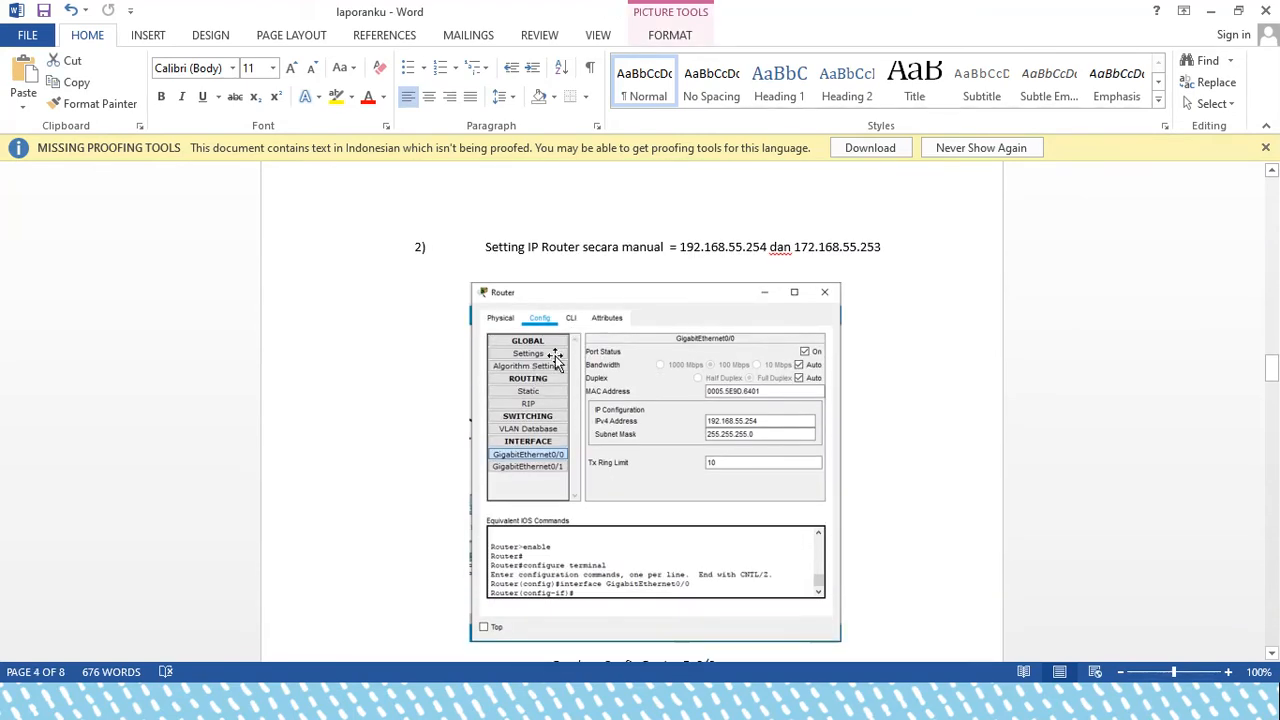
pyautogui.click(679, 247)
pyautogui.click(704, 388)
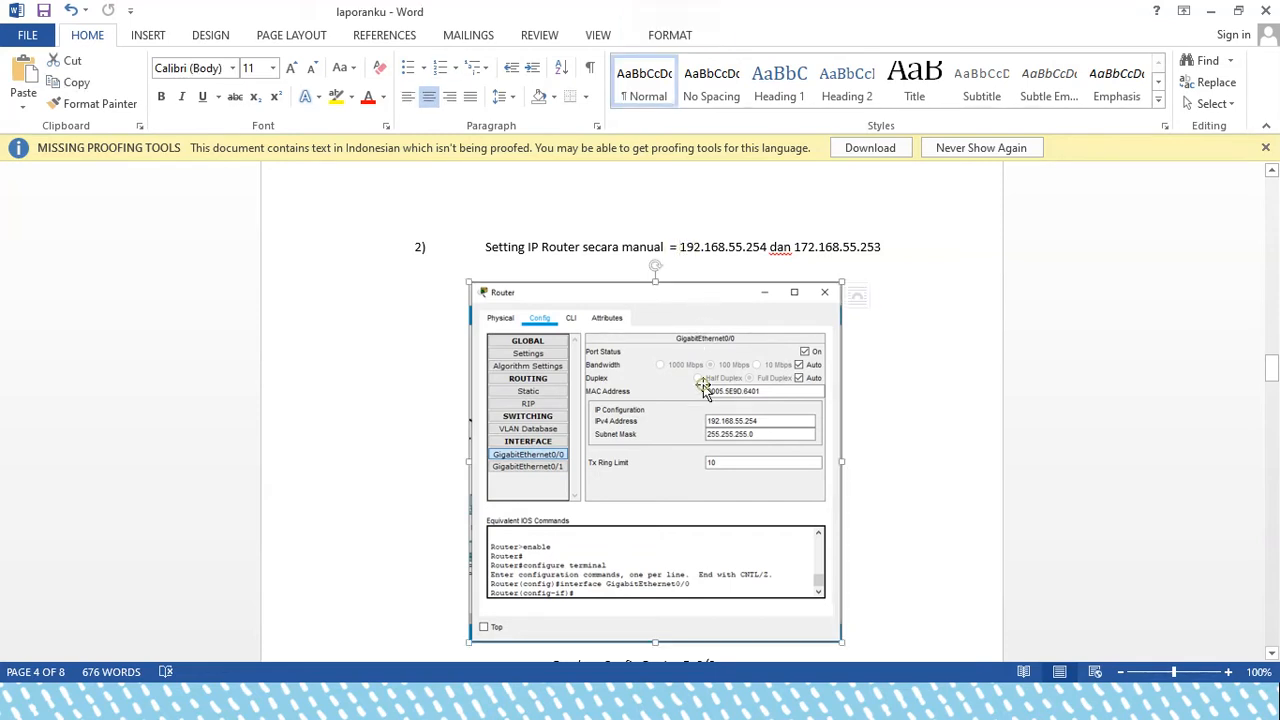
pyautogui.scroll(1, 704, 388)
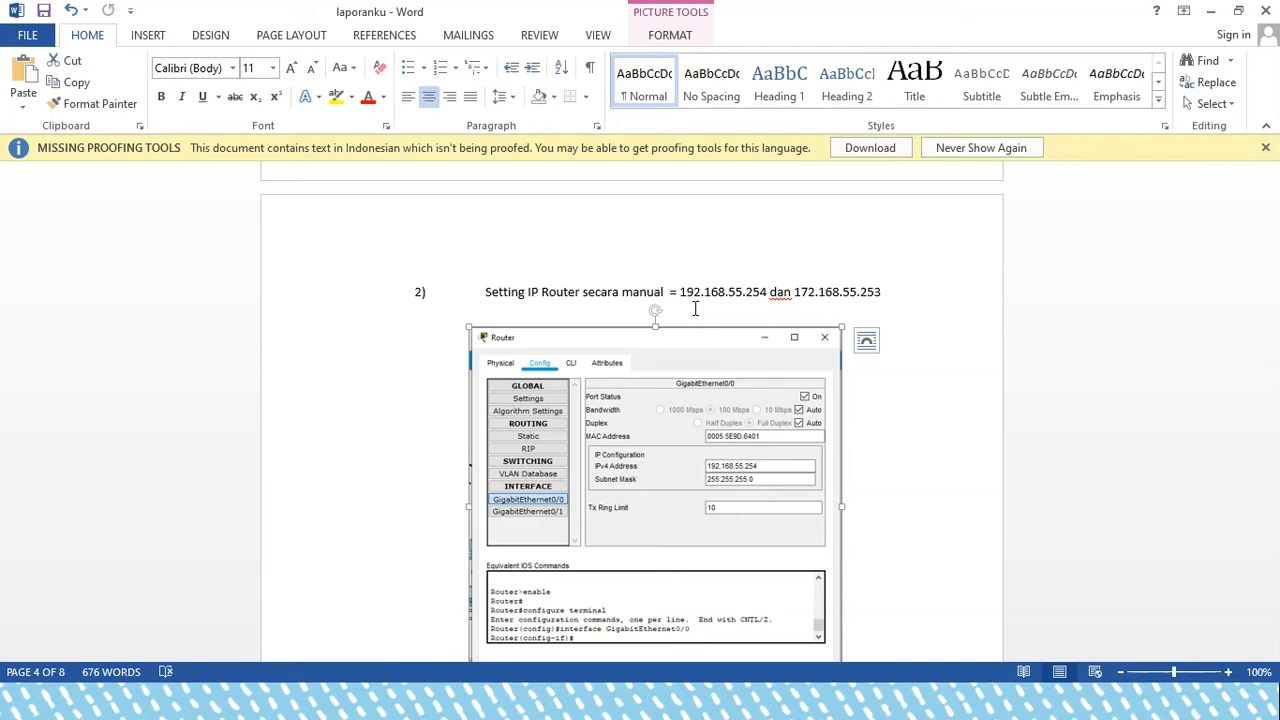
pyautogui.scroll(-15, 696, 309)
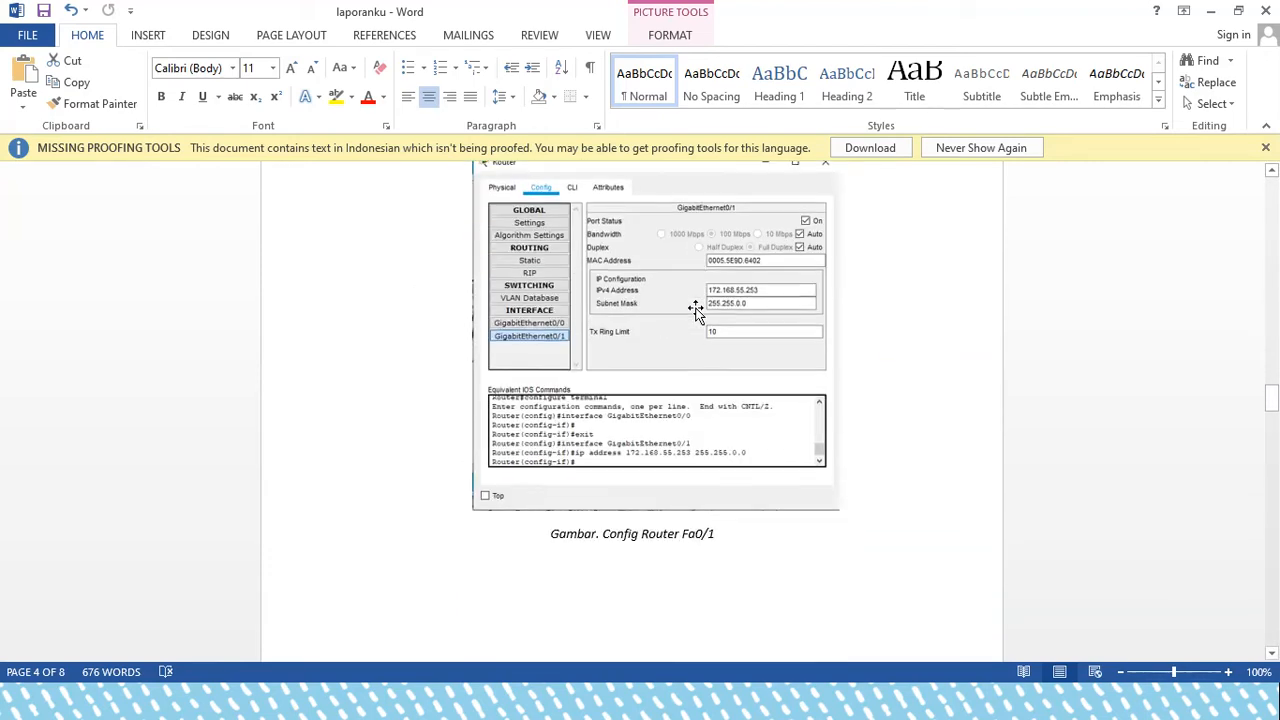
# Examine the report's figures for the DHCP server's manual IP and DHCP service settings and the static server configuration
pyautogui.scroll(-4, 696, 307)
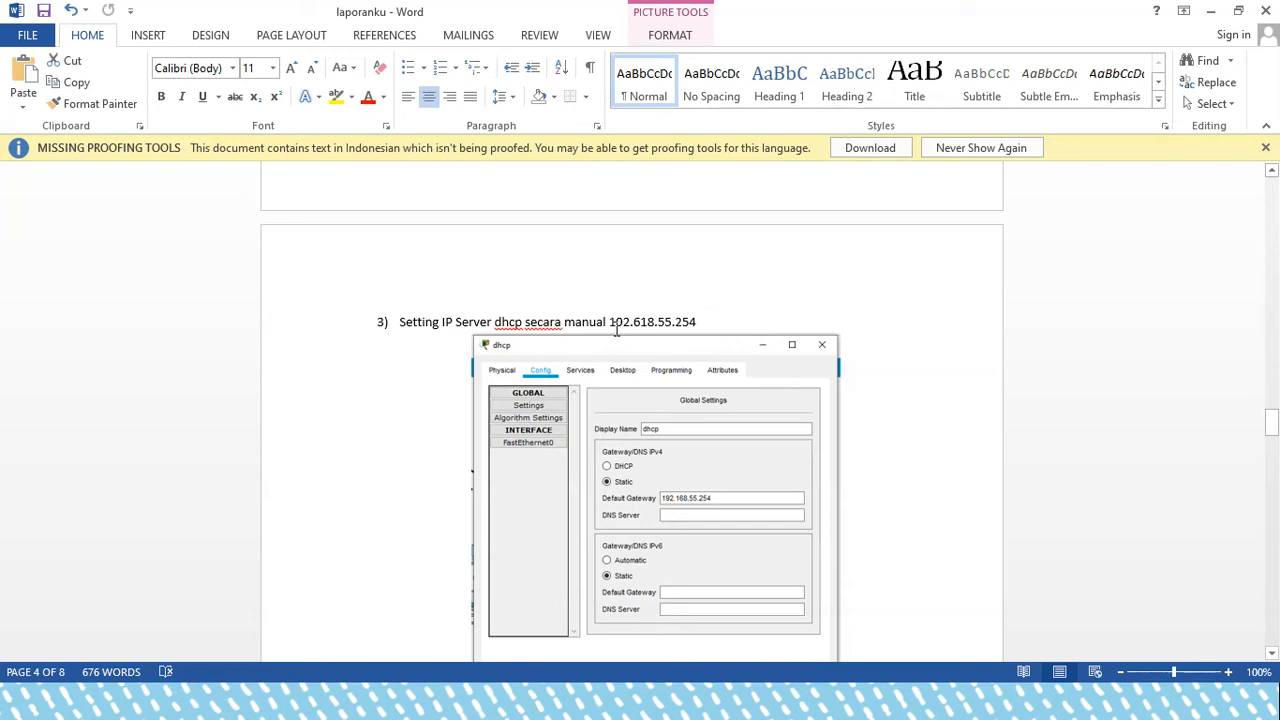
pyautogui.scroll(-5, 632, 306)
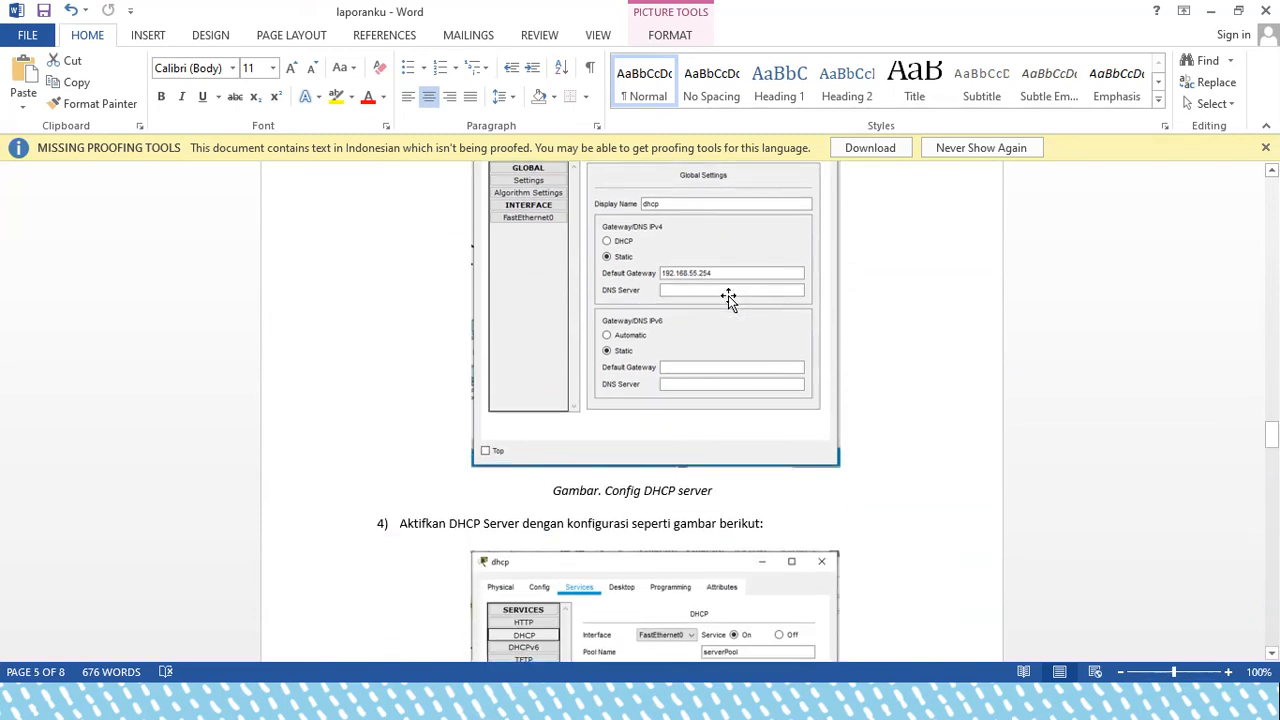
pyautogui.scroll(-7, 728, 295)
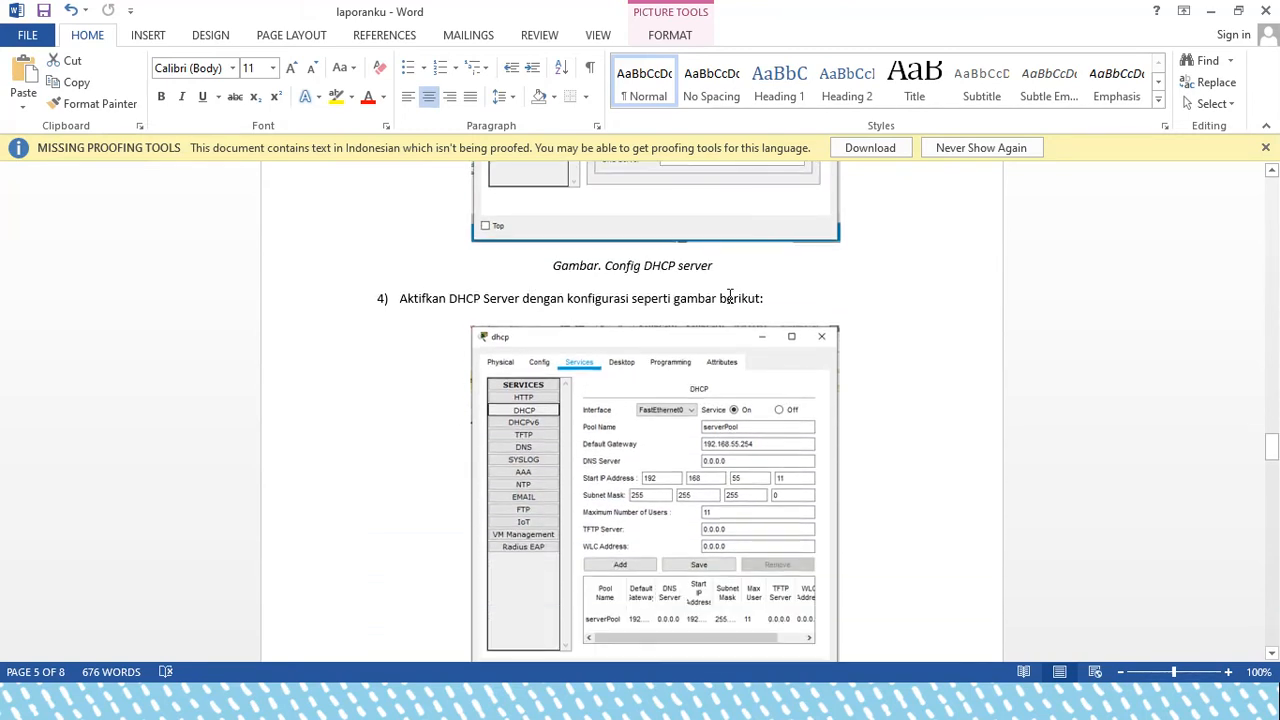
pyautogui.scroll(-1, 728, 297)
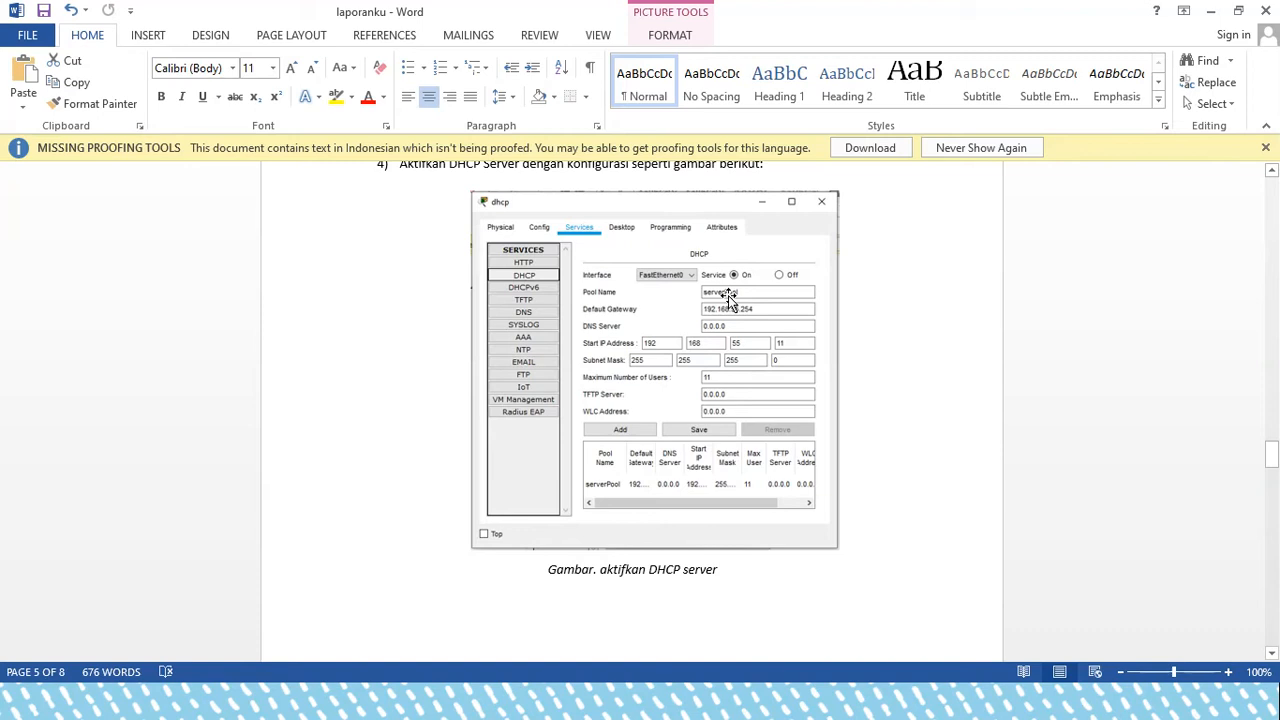
pyautogui.scroll(1, 728, 297)
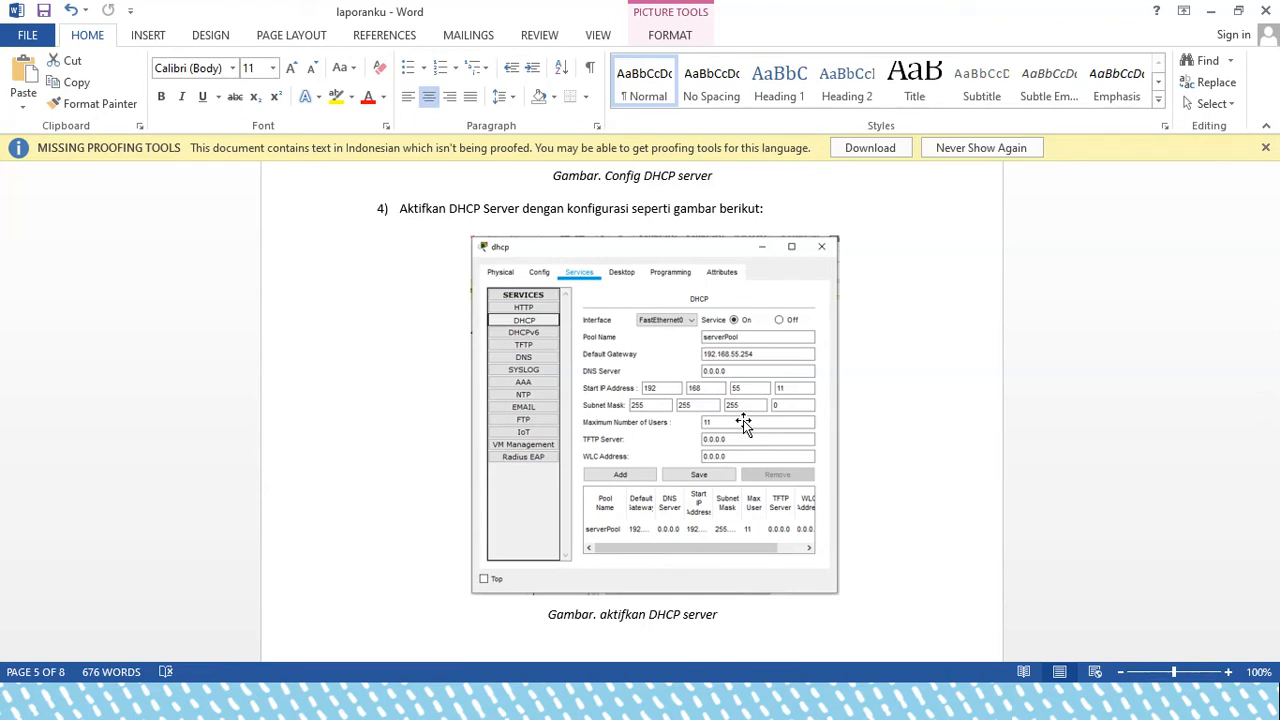
pyautogui.scroll(-10, 743, 420)
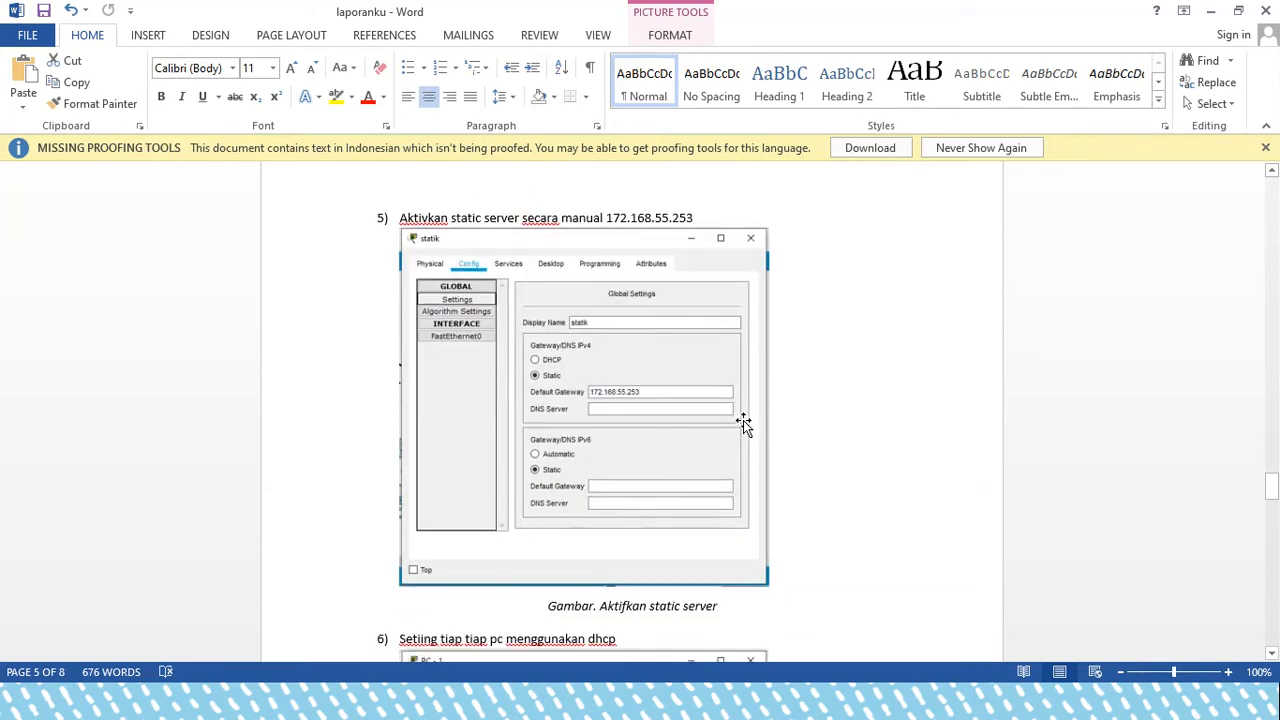
pyautogui.scroll(-1, 743, 420)
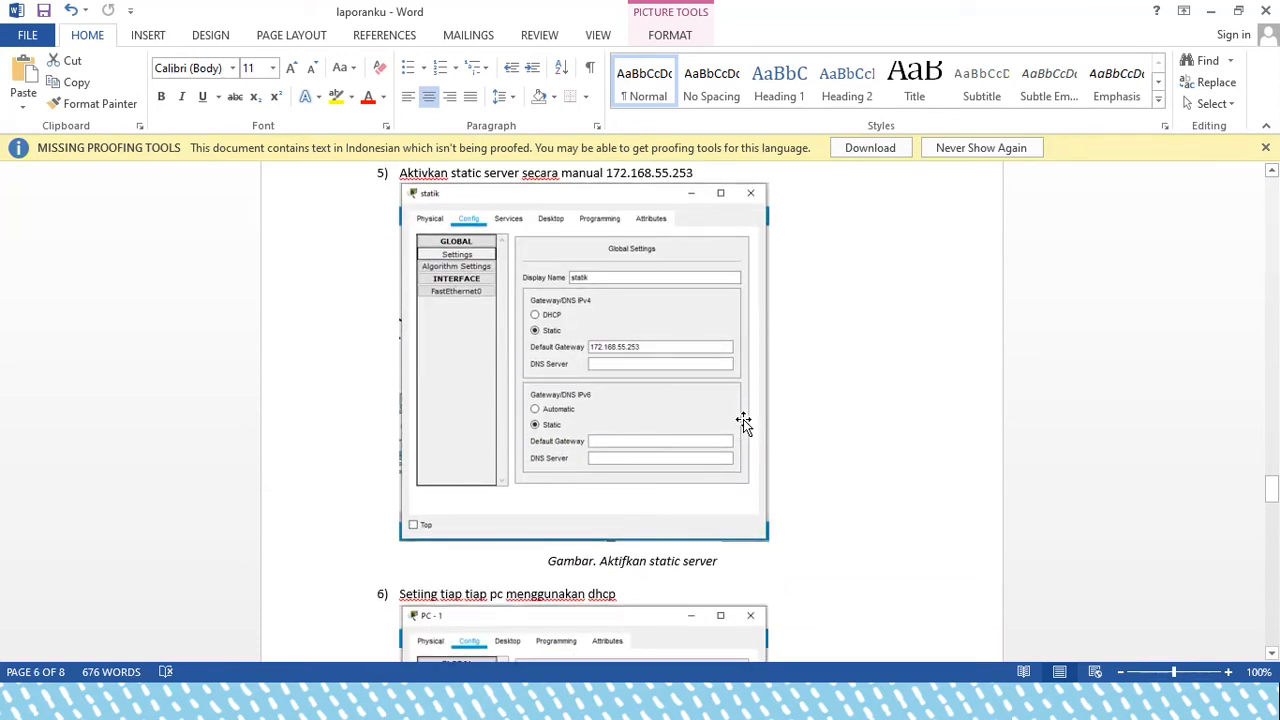
# Review the report's remaining steps, from PC DHCP settings through access point and wireless device setup to the simulation scenarios in item 9
pyautogui.scroll(-7, 743, 420)
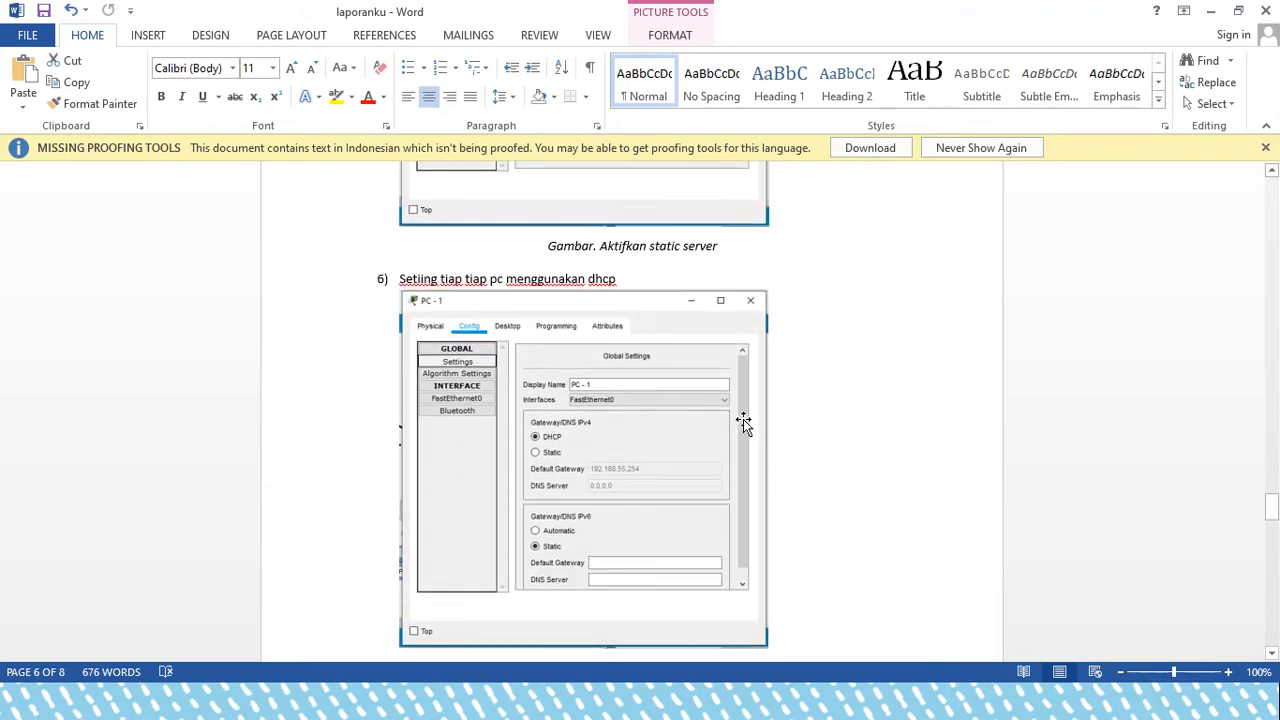
pyautogui.scroll(-20, 743, 420)
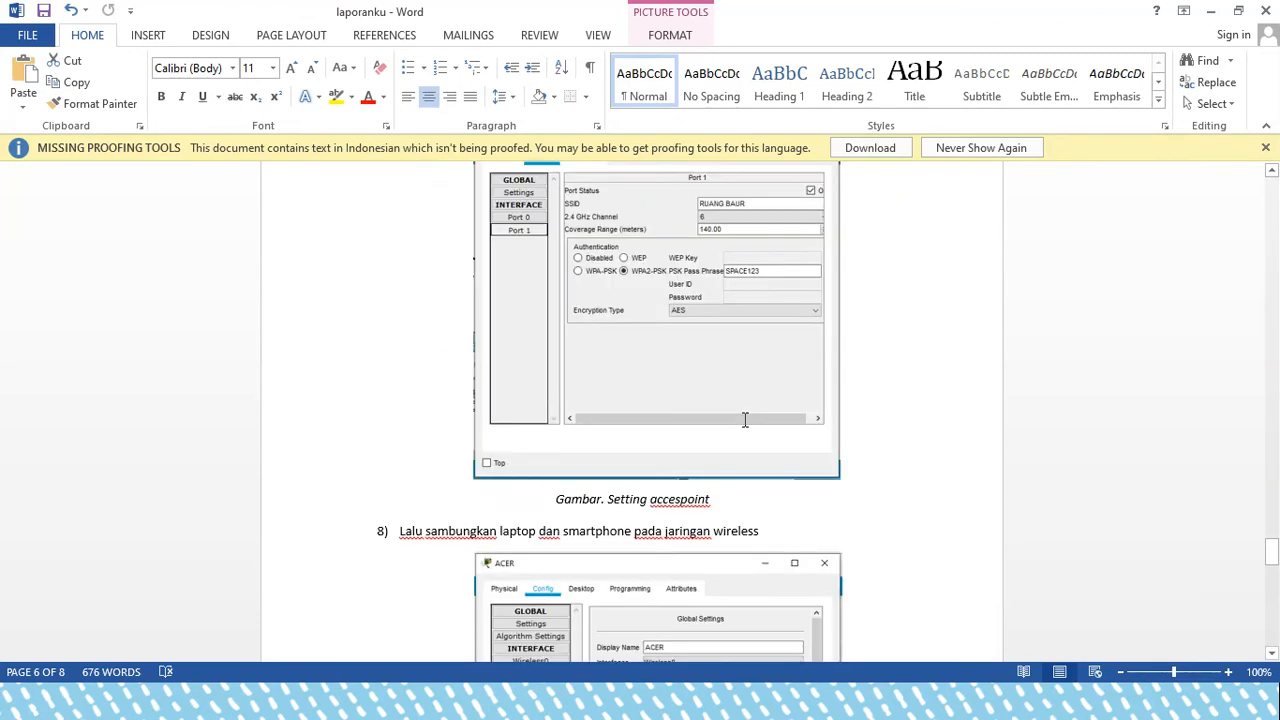
pyautogui.scroll(-7, 743, 421)
pyautogui.scroll(8, 743, 421)
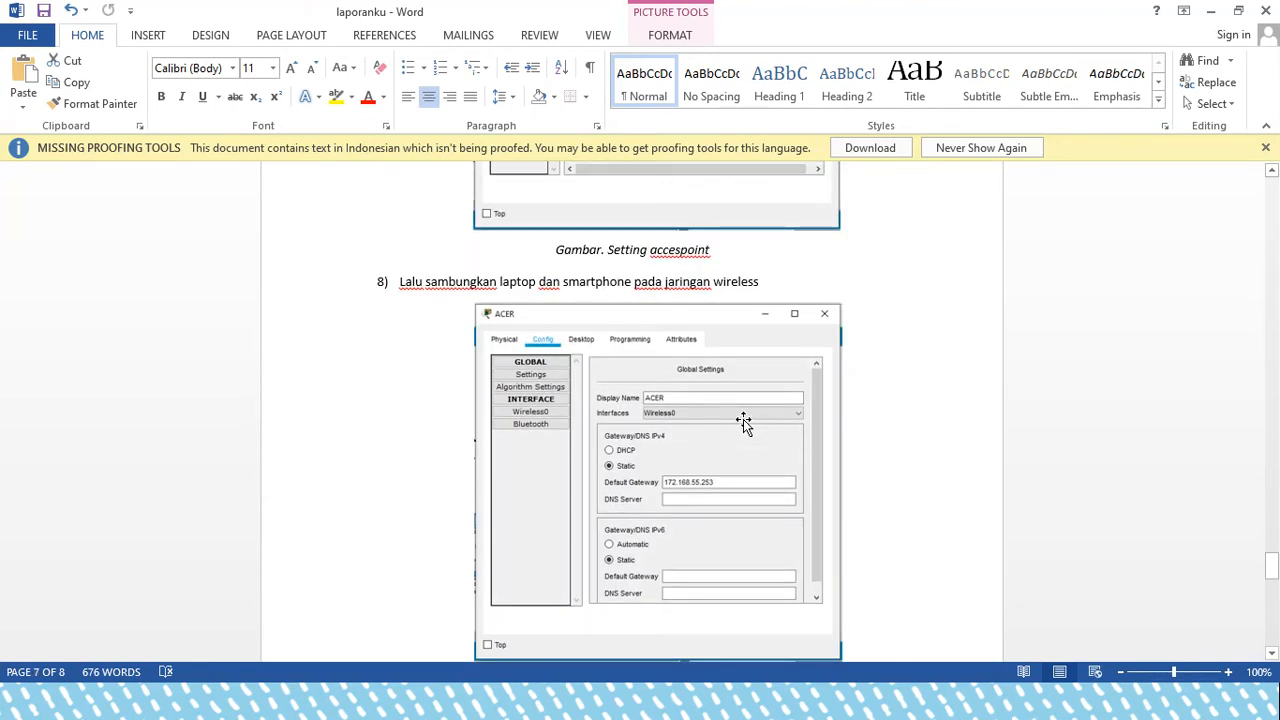
pyautogui.scroll(-9, 743, 419)
pyautogui.scroll(-15, 744, 420)
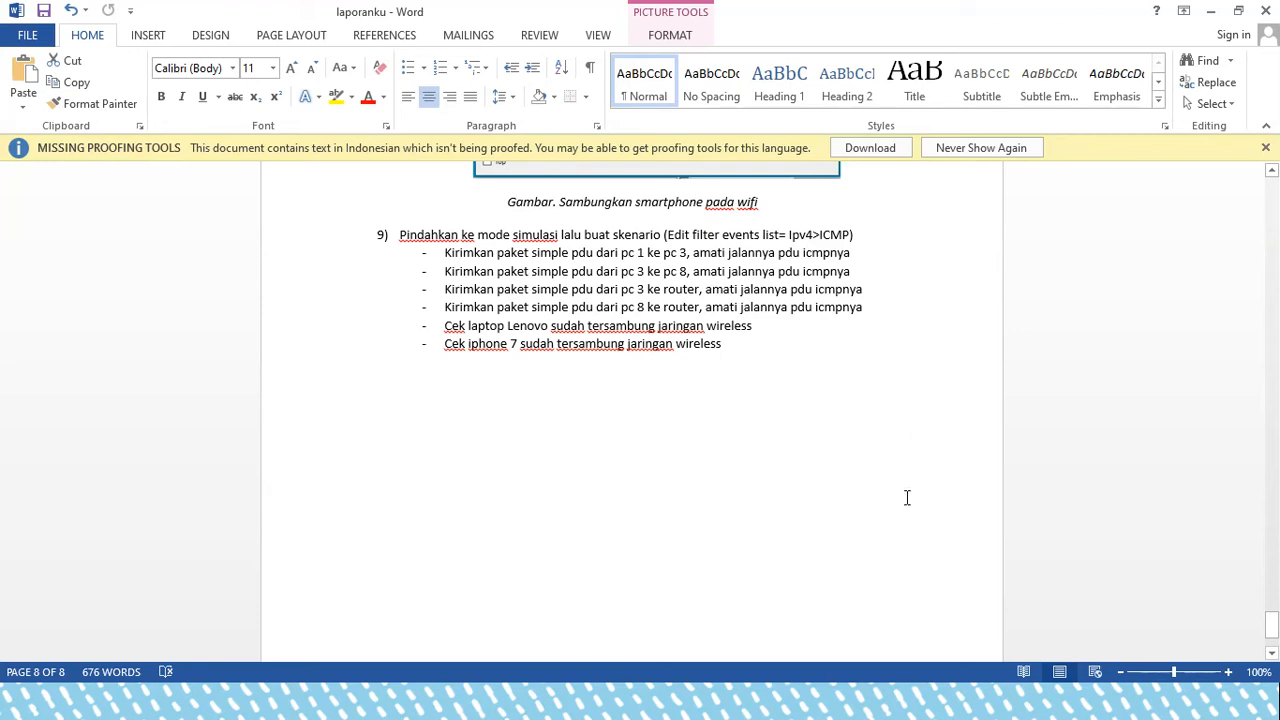
# Switch to Cisco Packet Tracer and put the TUGAS AKHIR topology into Simulation mode
pyautogui.press('alt')
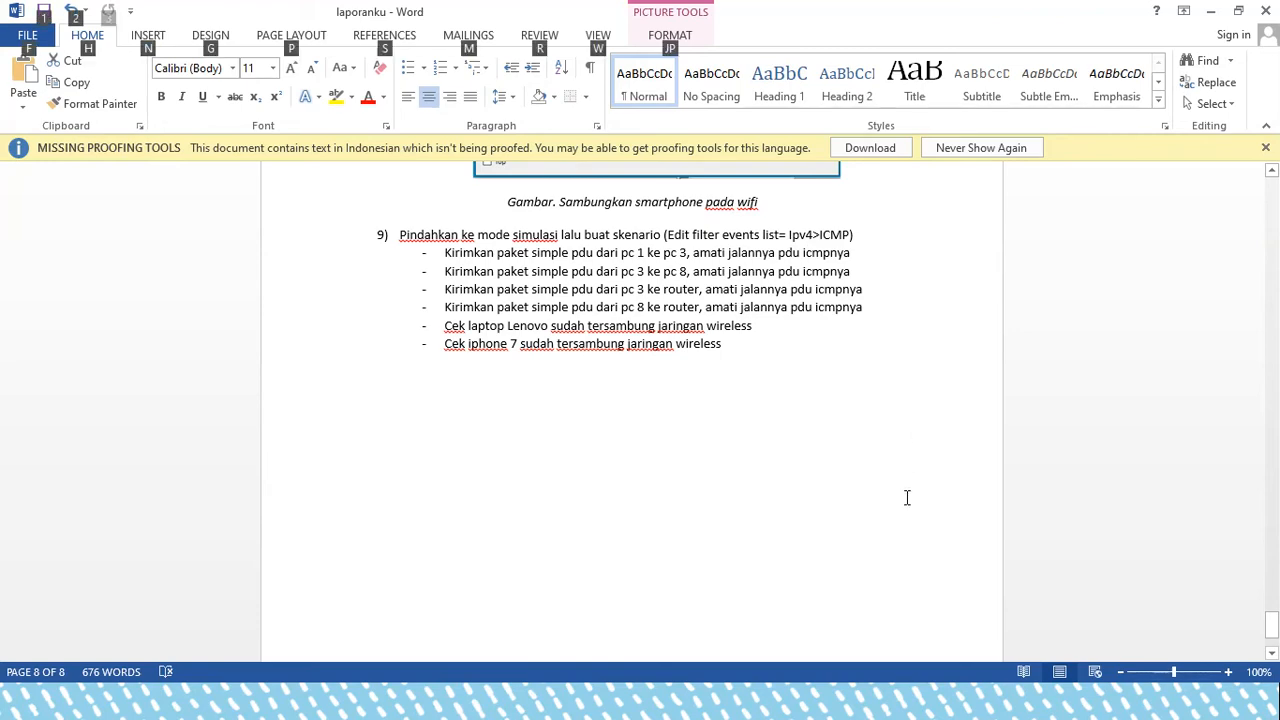
pyautogui.hotkey('alt', 'Tab')
pyautogui.hotkey('alt', 'Tab')
pyautogui.hotkey('alt', 'Tab')
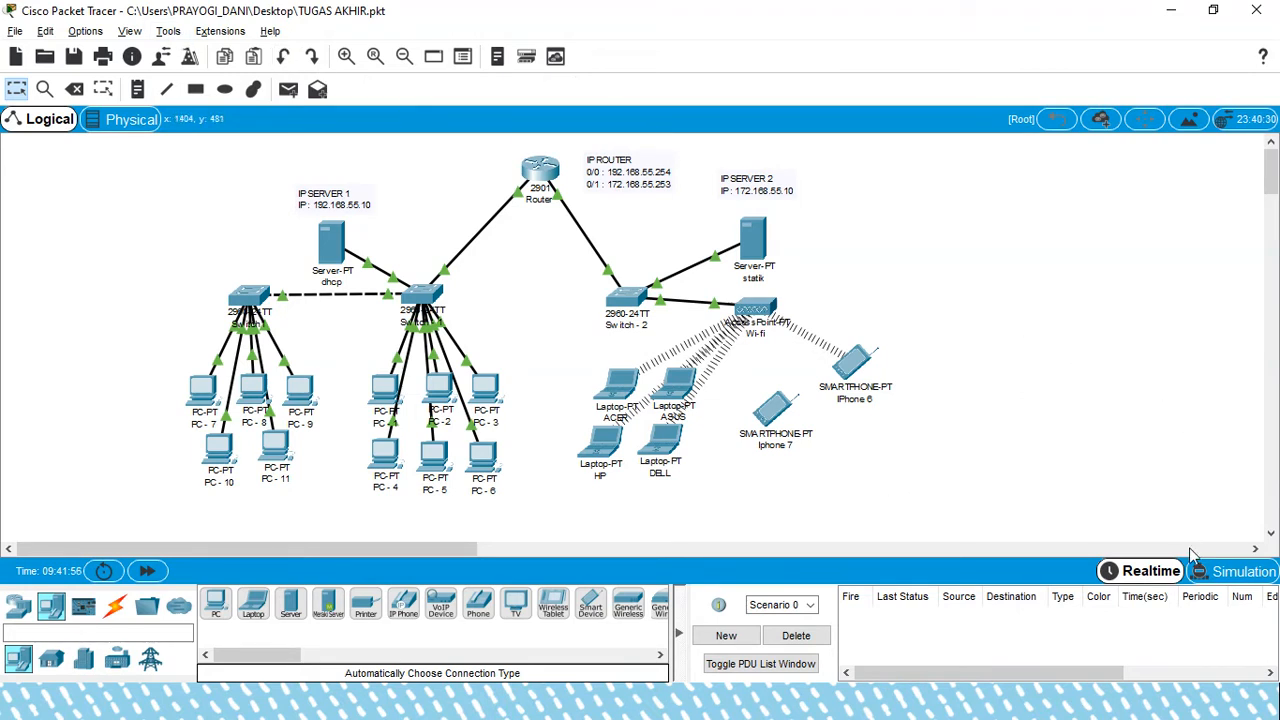
pyautogui.click(1235, 571)
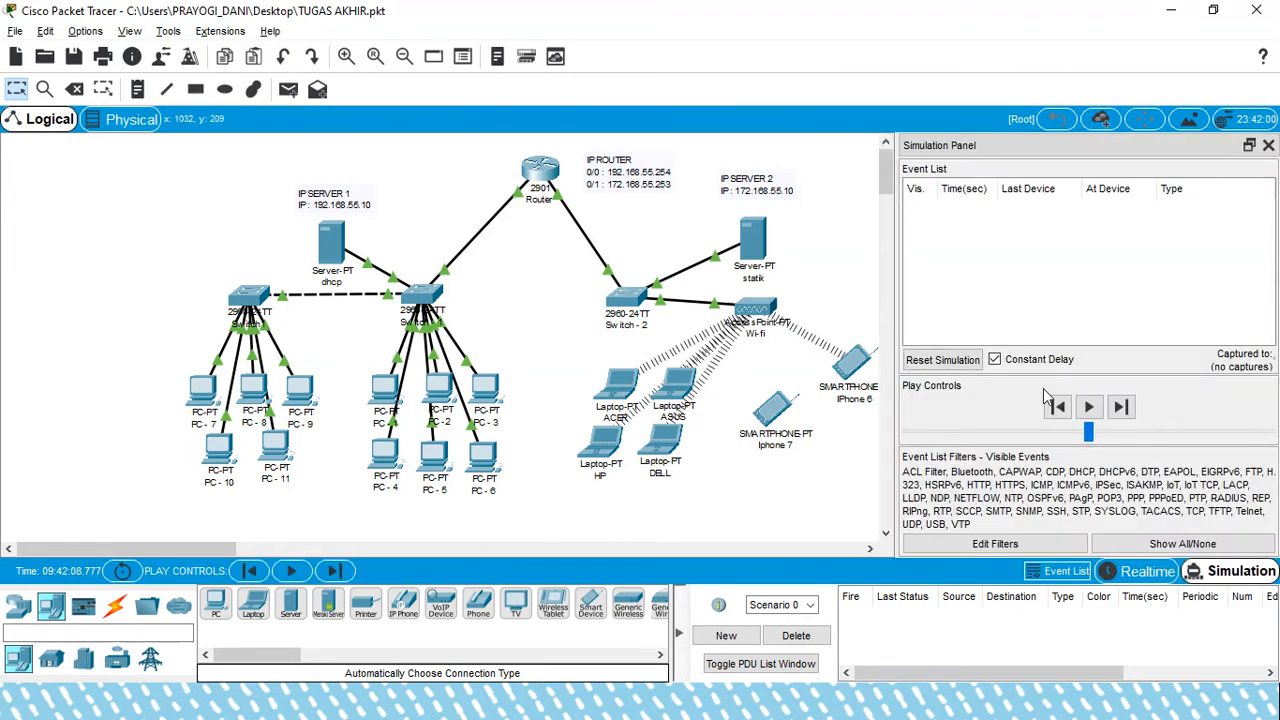
# Reset the simulation and check which IPv4 protocols are enabled in the event list filters
pyautogui.click(920, 359)
pyautogui.click(1040, 543)
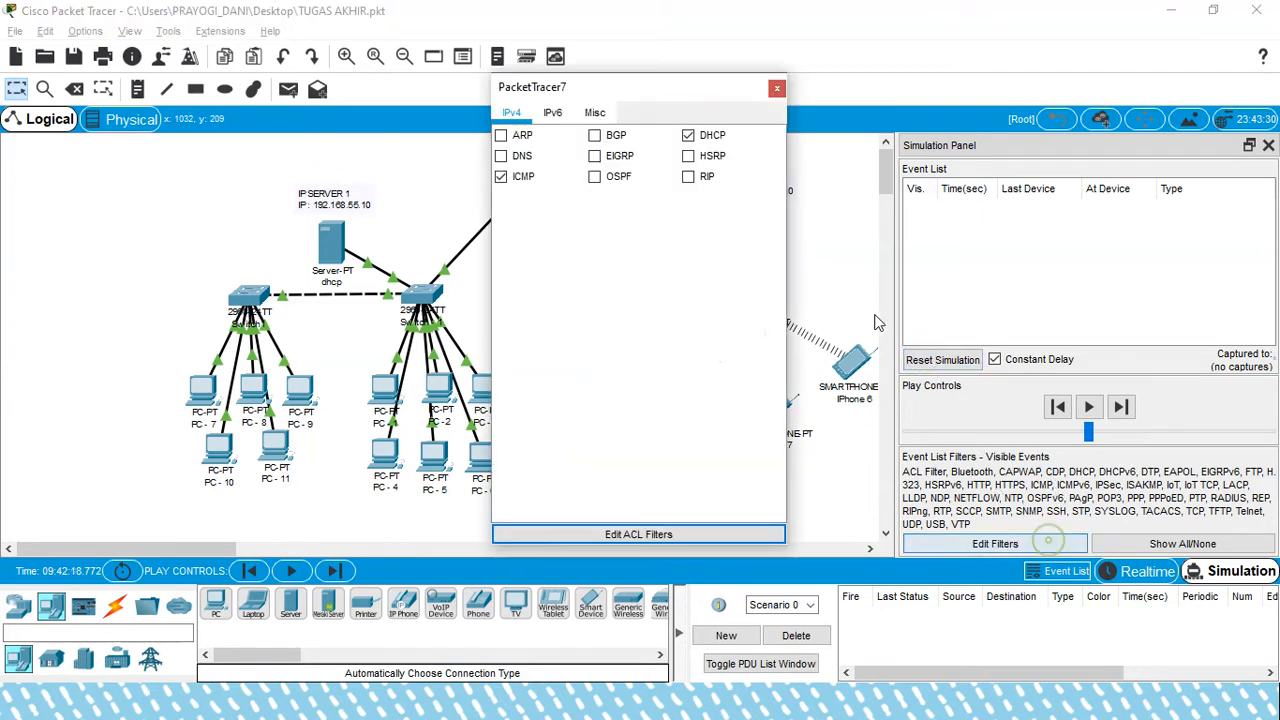
pyautogui.click(777, 89)
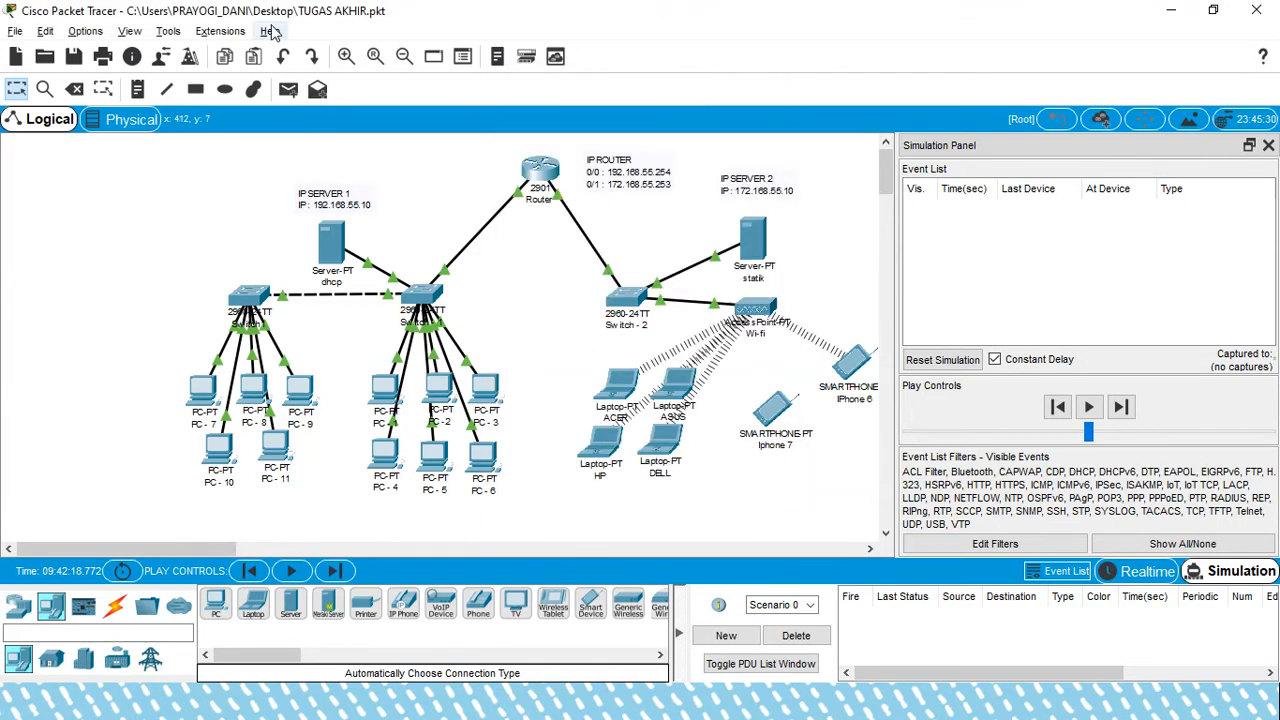
# Send a simple PDU from PC - 1 to PC - 3 and step through its events until the reply reaches PC - 1
pyautogui.click(288, 90)
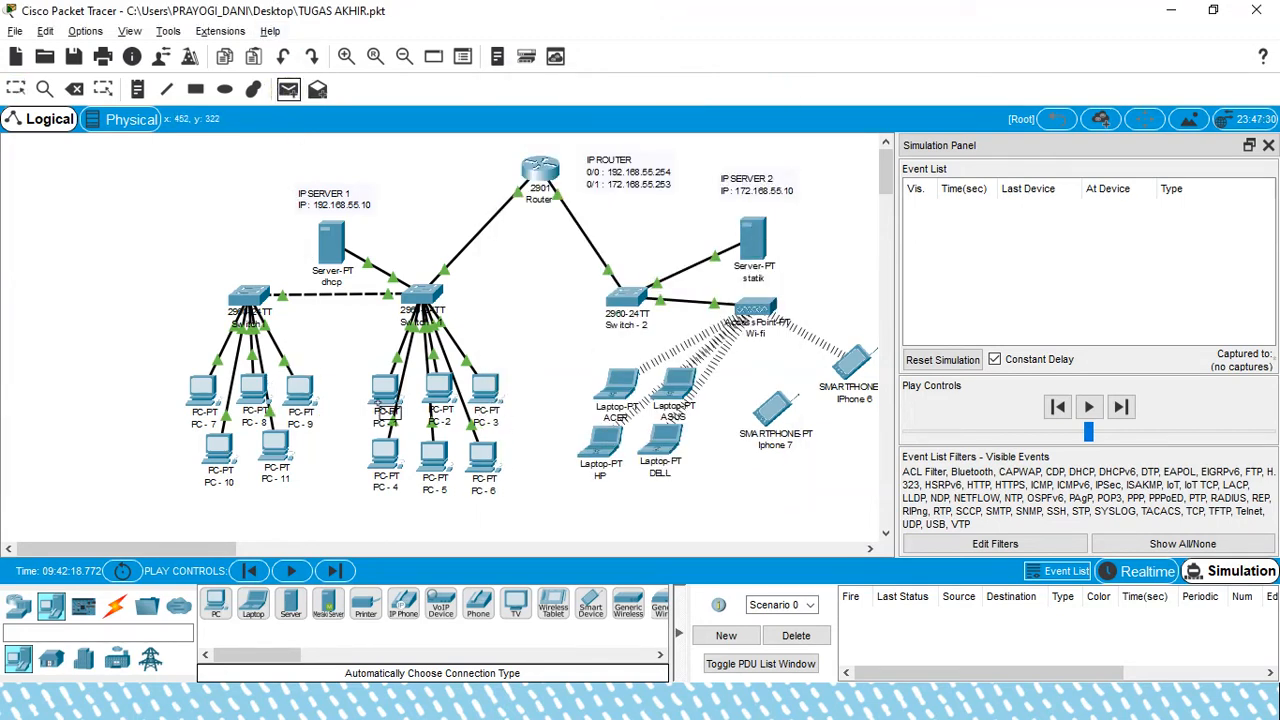
pyautogui.click(386, 396)
pyautogui.click(485, 392)
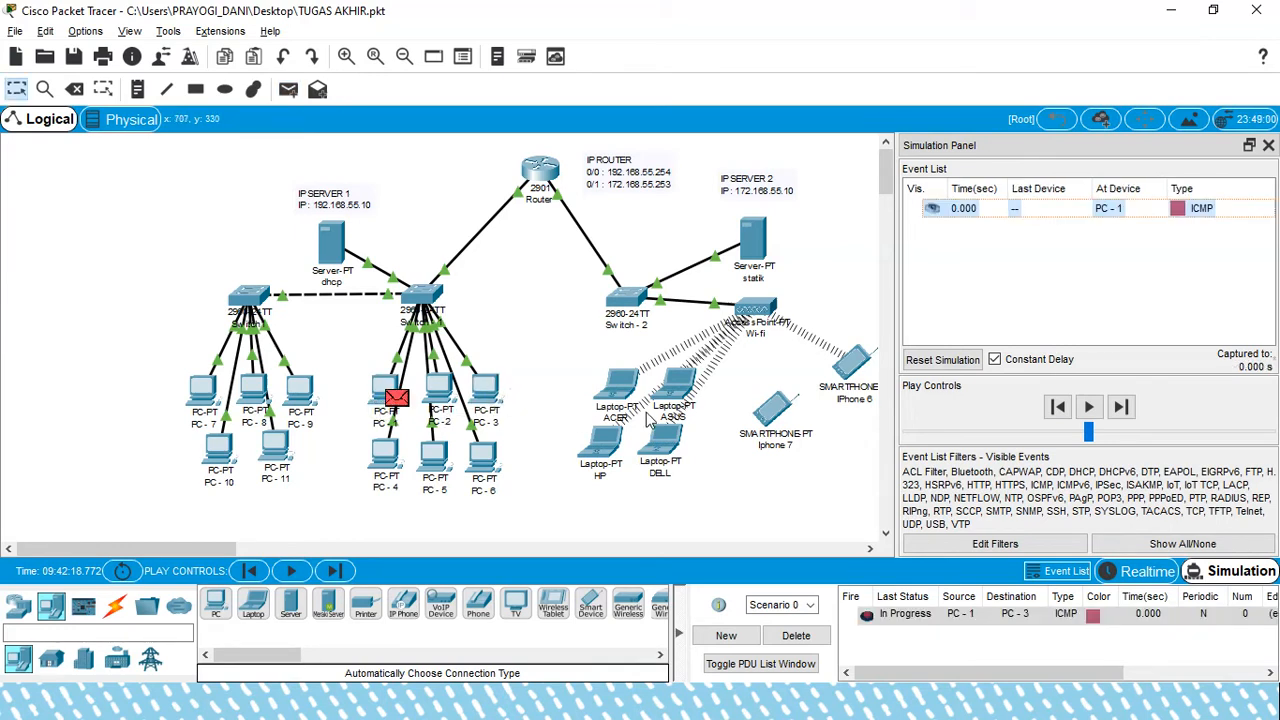
pyautogui.click(1121, 406)
pyautogui.click(1121, 406)
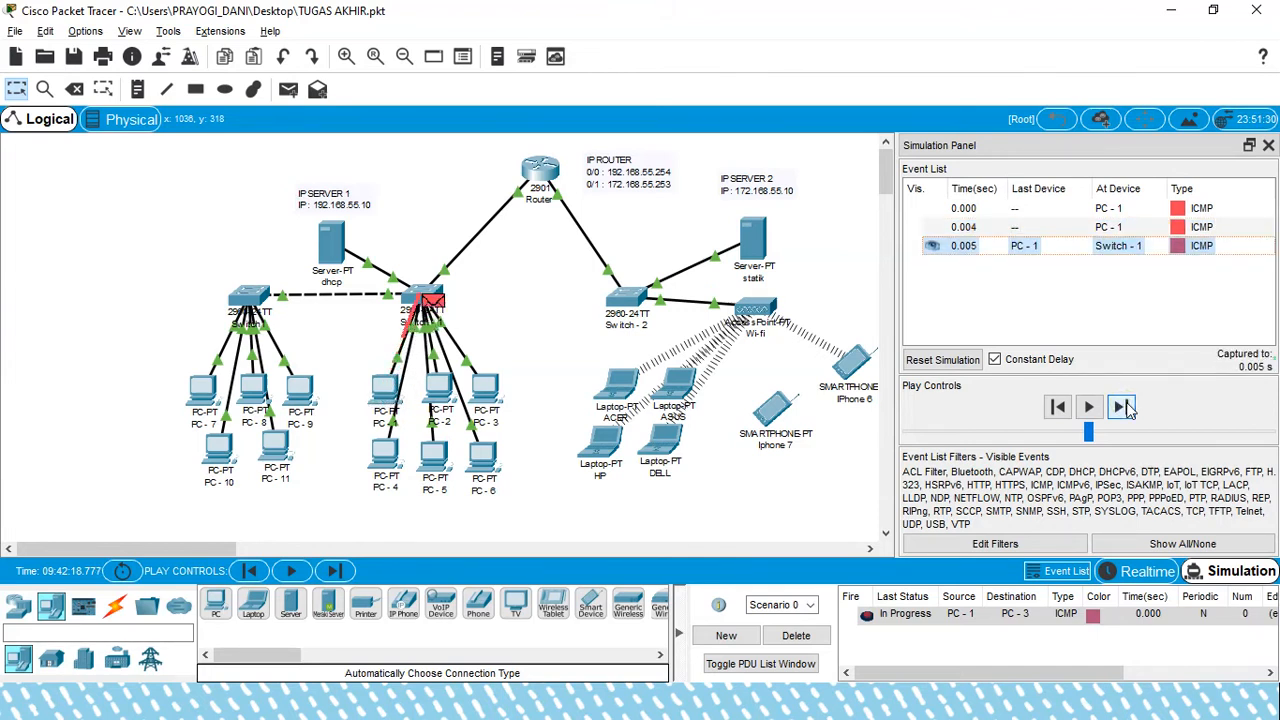
pyautogui.click(1121, 406)
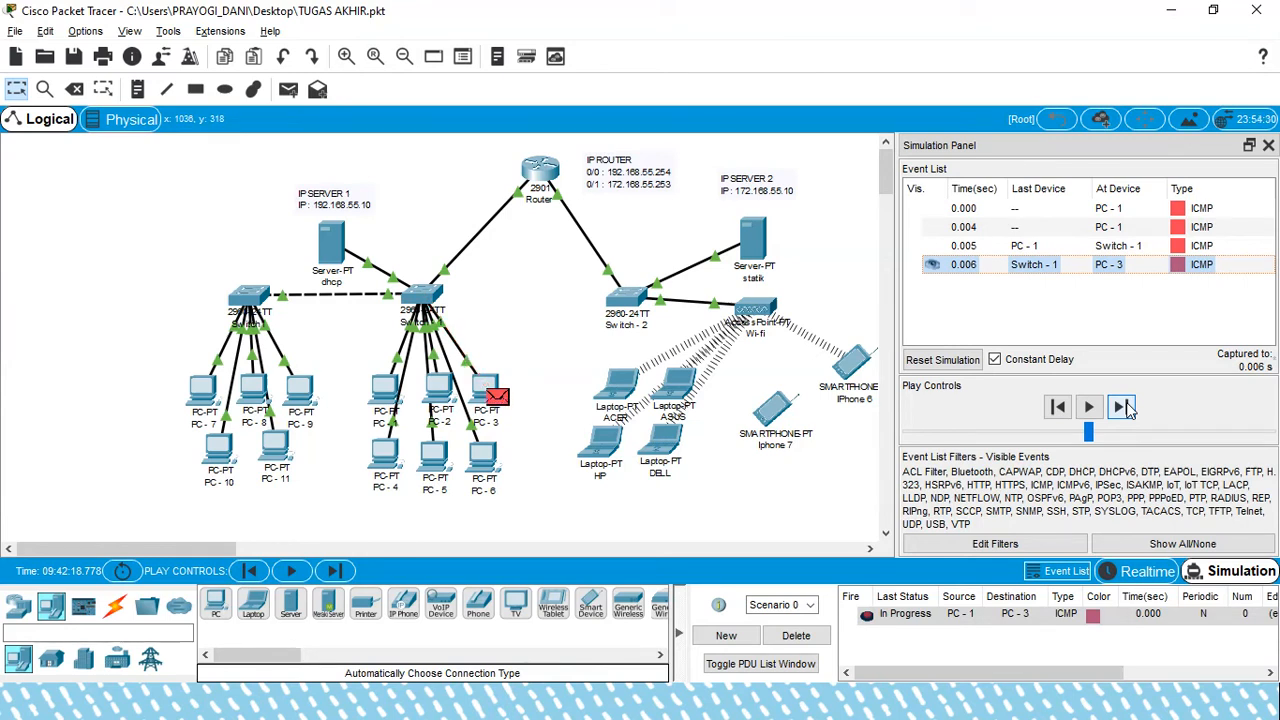
pyautogui.click(1124, 404)
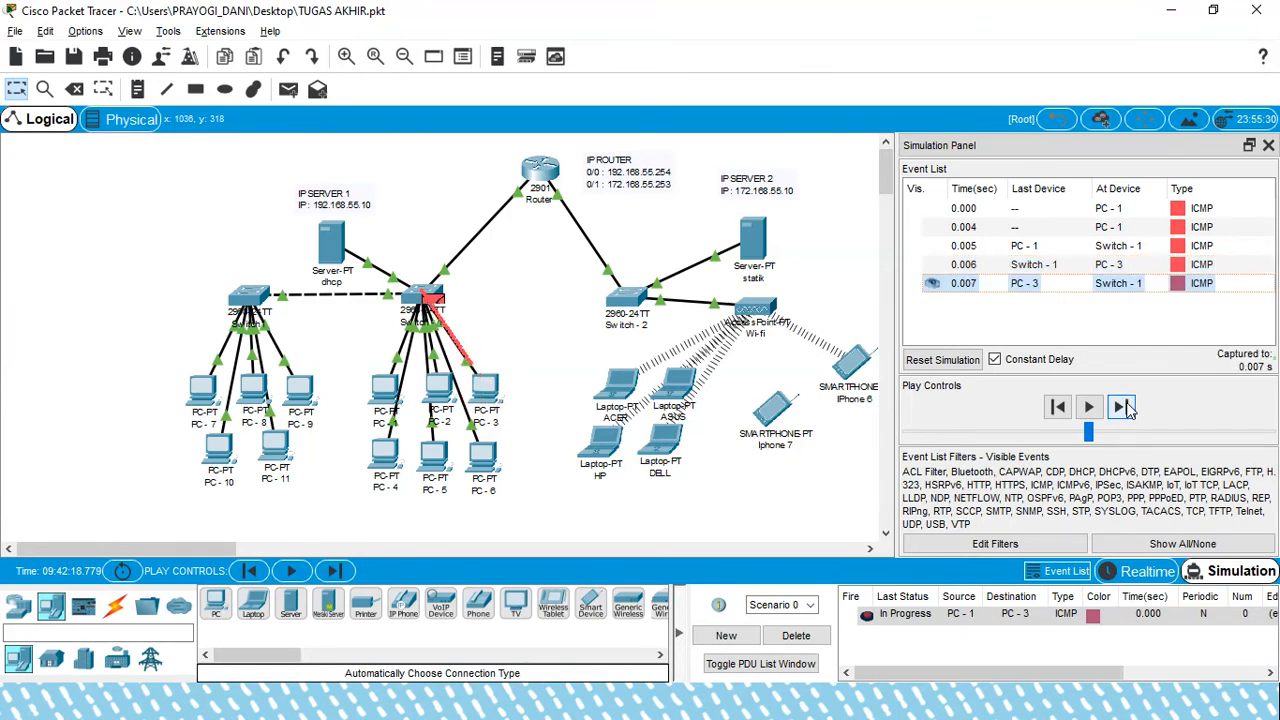
pyautogui.click(1121, 406)
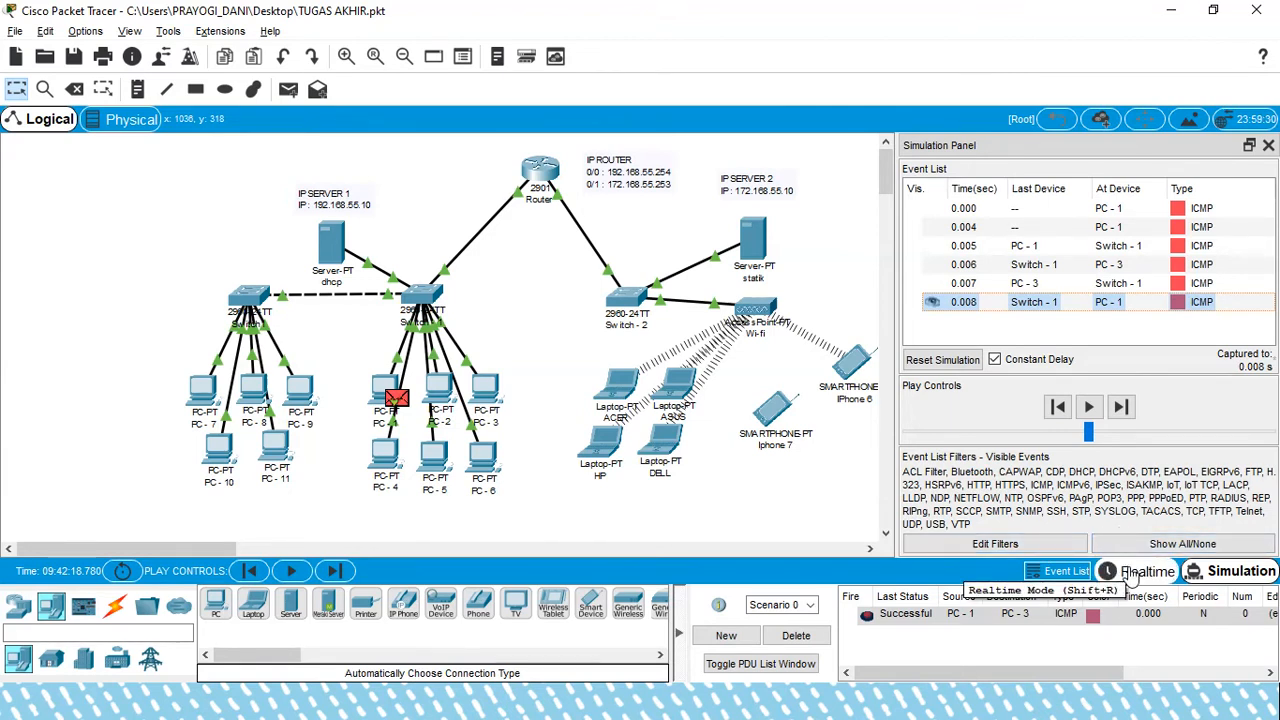
# Reset the simulation and delete the scenario's PDU from PC - 1 to PC - 3
pyautogui.click(942, 364)
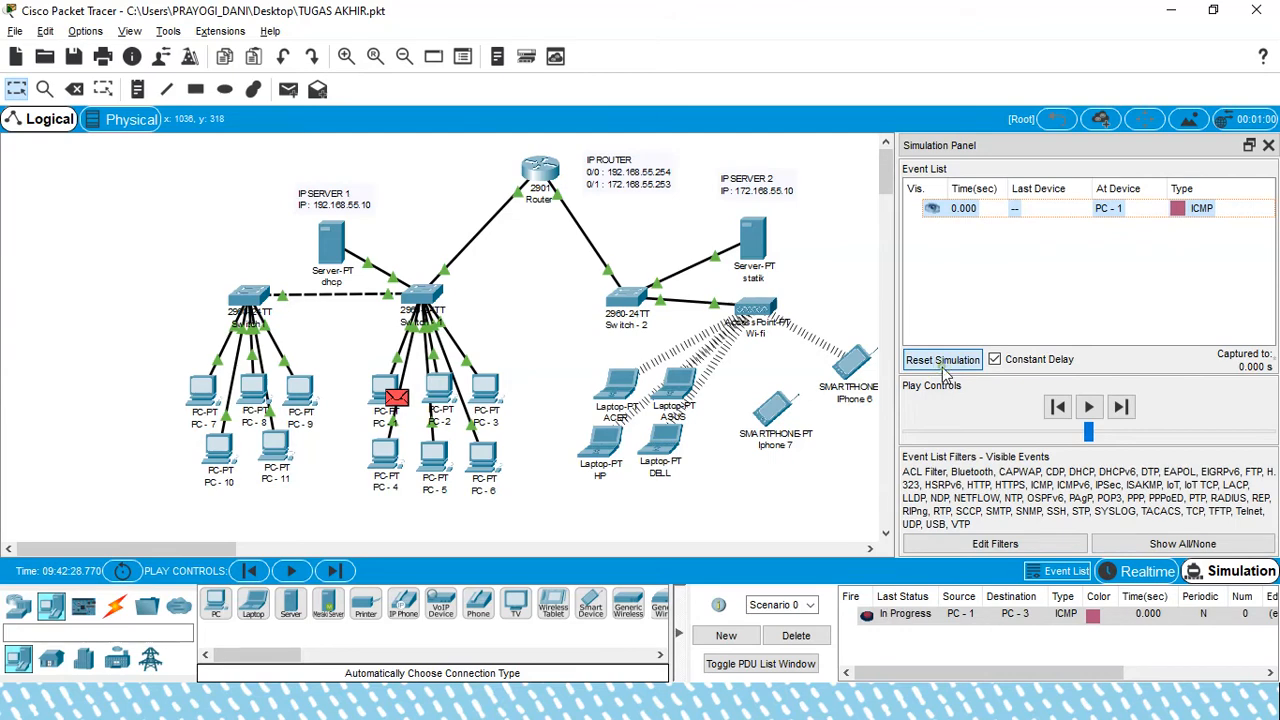
pyautogui.click(942, 366)
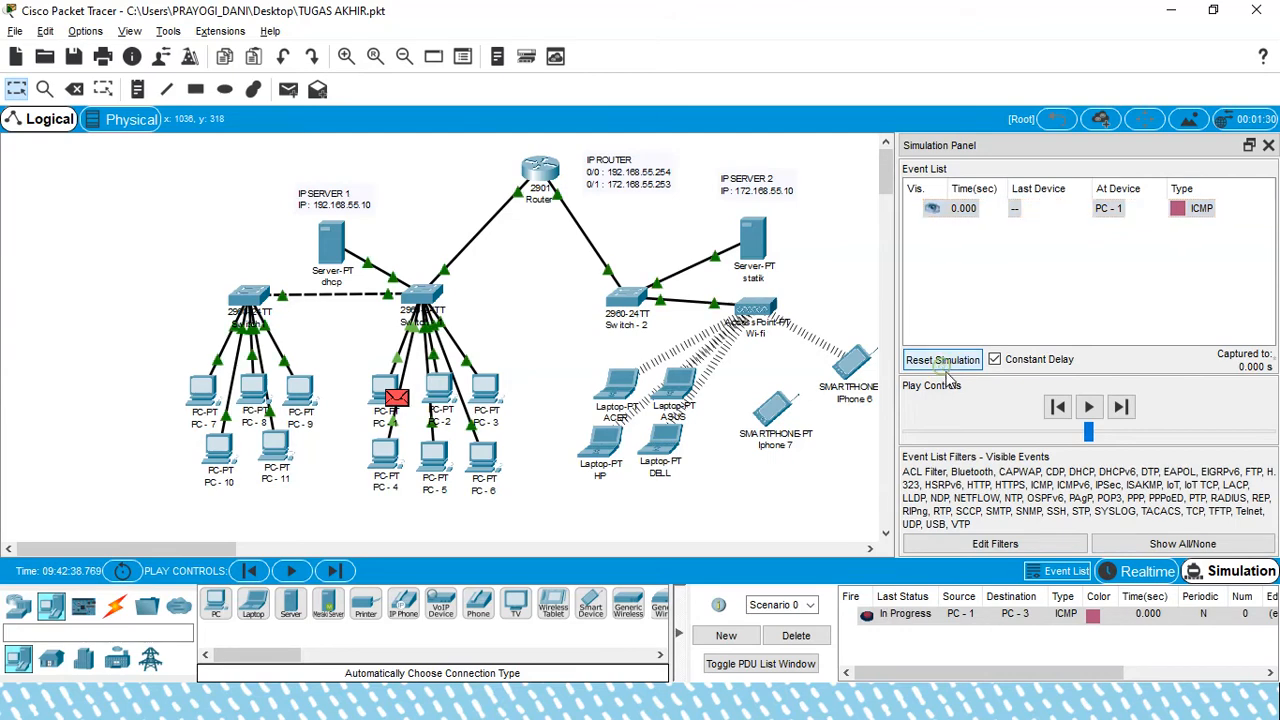
pyautogui.click(1136, 570)
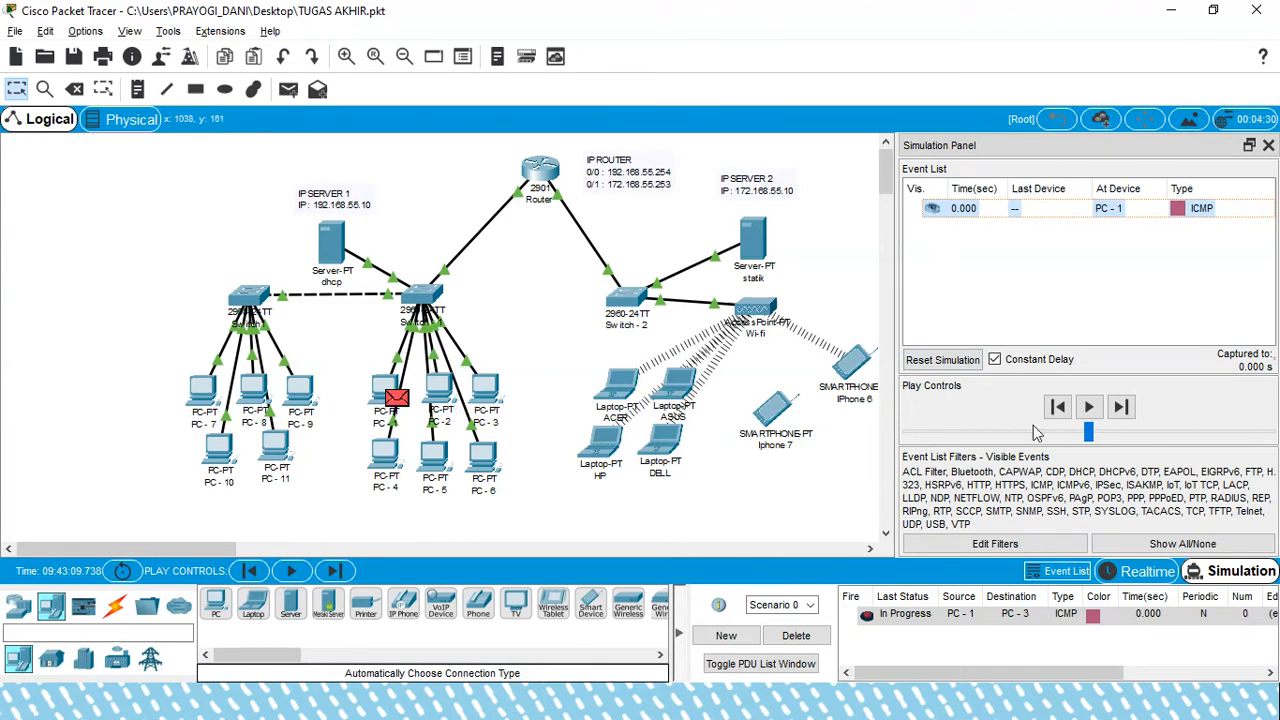
pyautogui.click(796, 636)
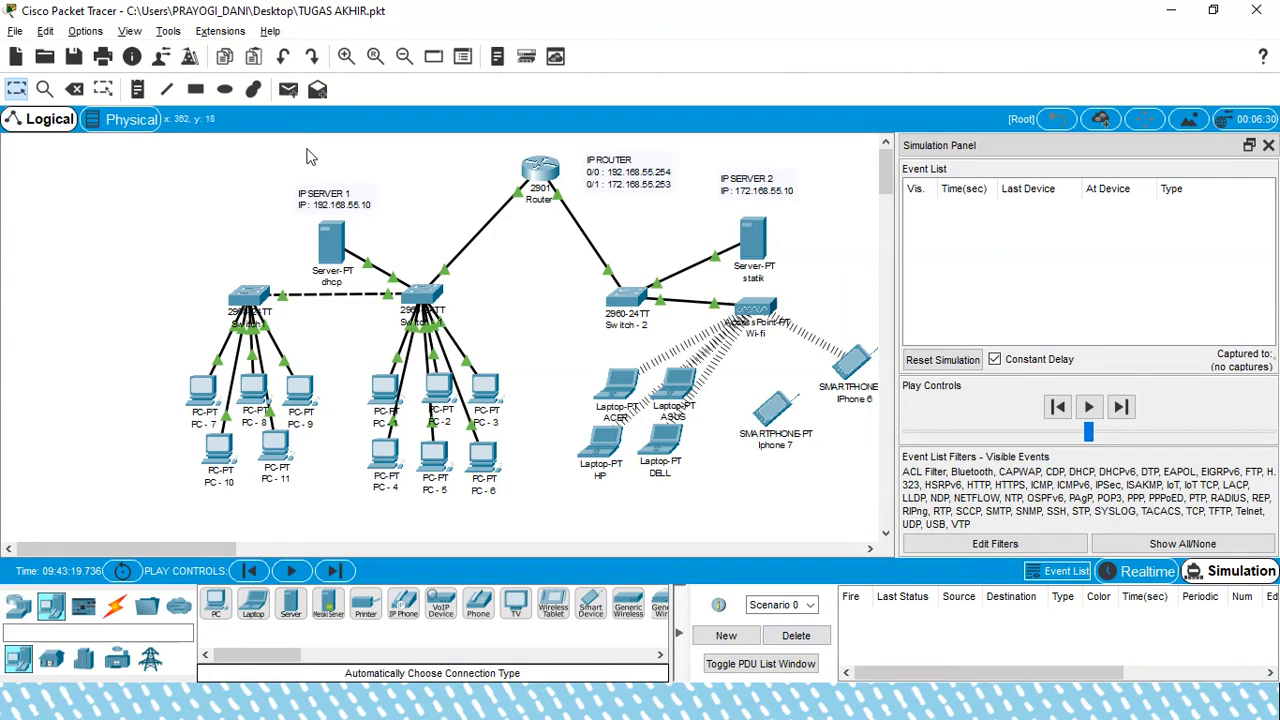
# Send a simple PDU from PC - 3 to PC - 8 and step through its events until the reply reaches PC - 3
pyautogui.click(290, 88)
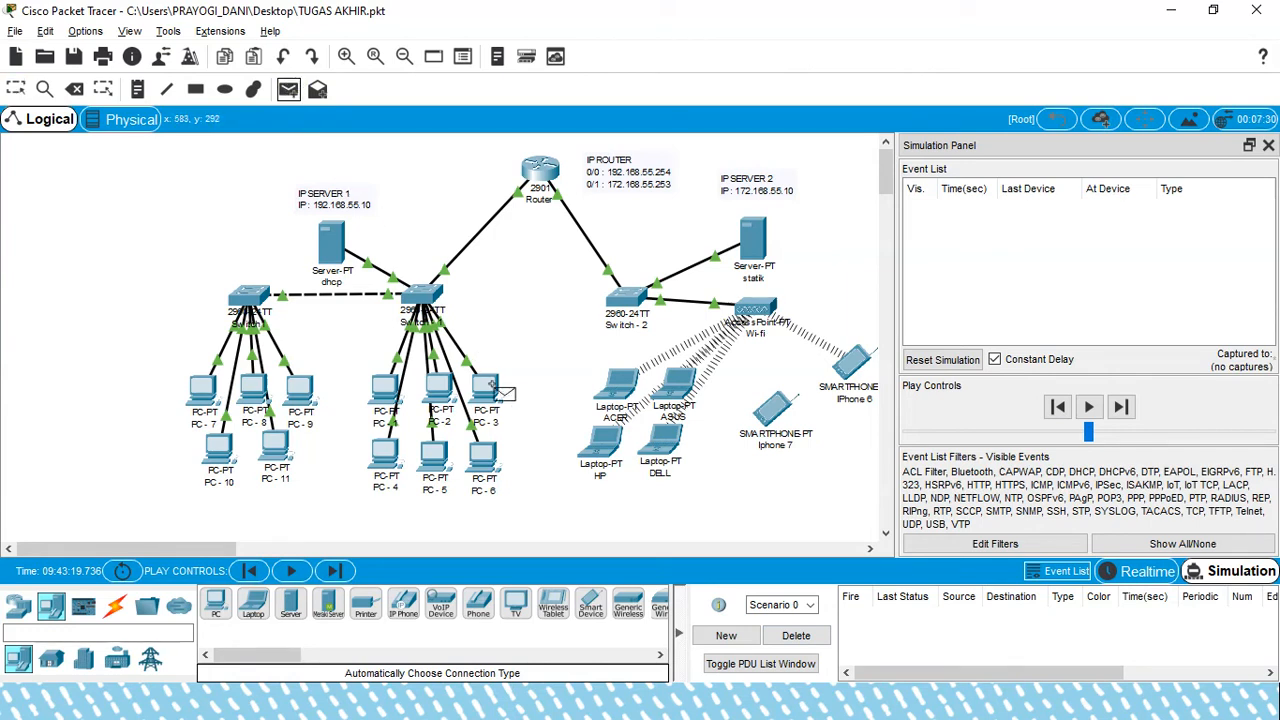
pyautogui.click(490, 392)
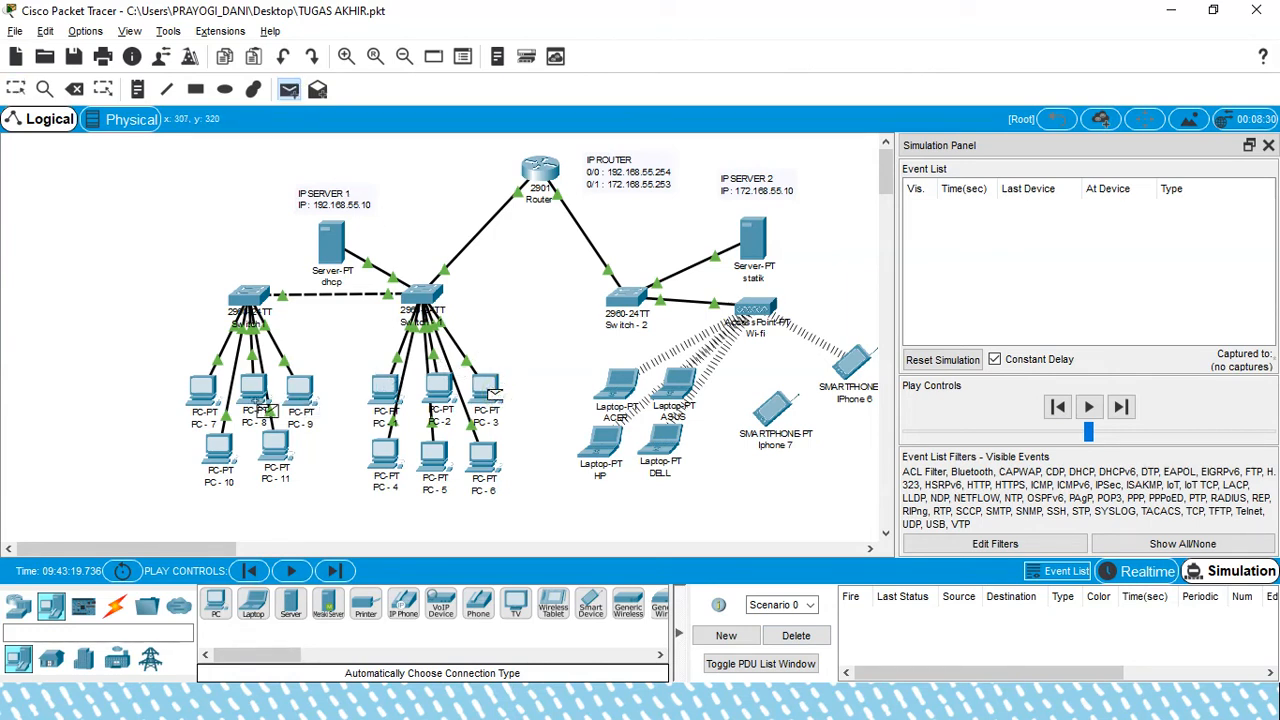
pyautogui.click(258, 405)
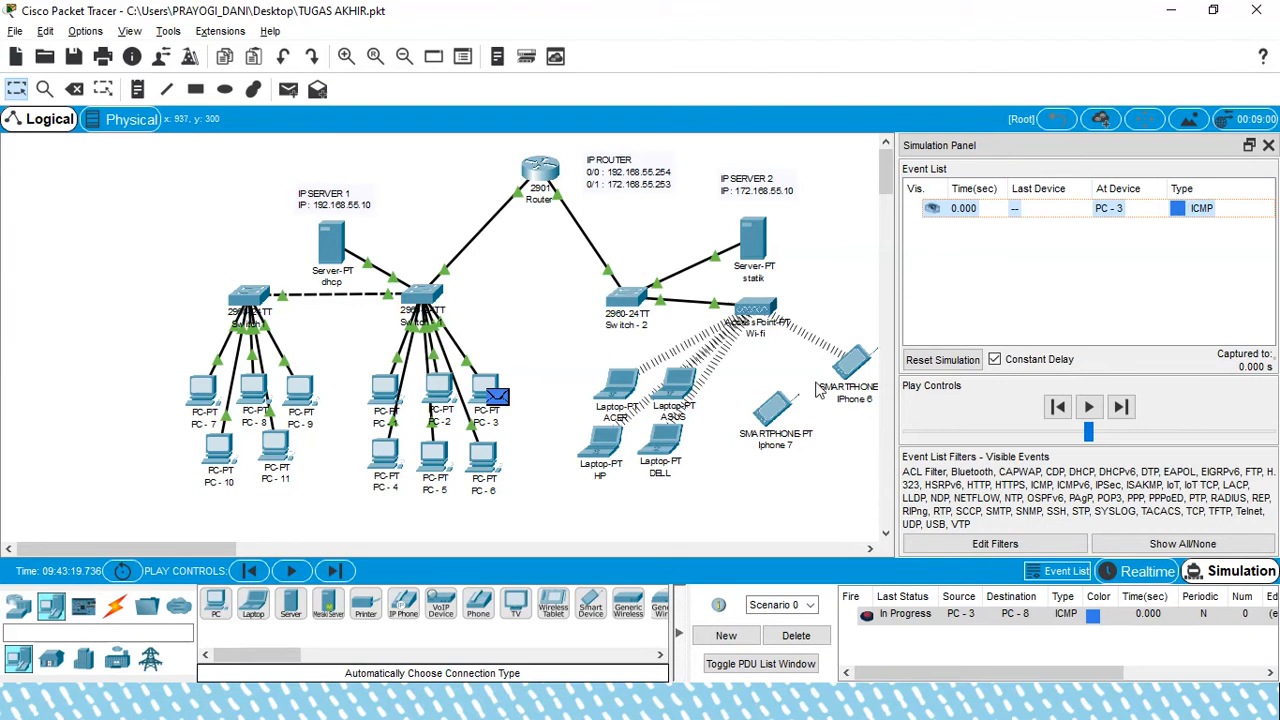
pyautogui.click(1121, 406)
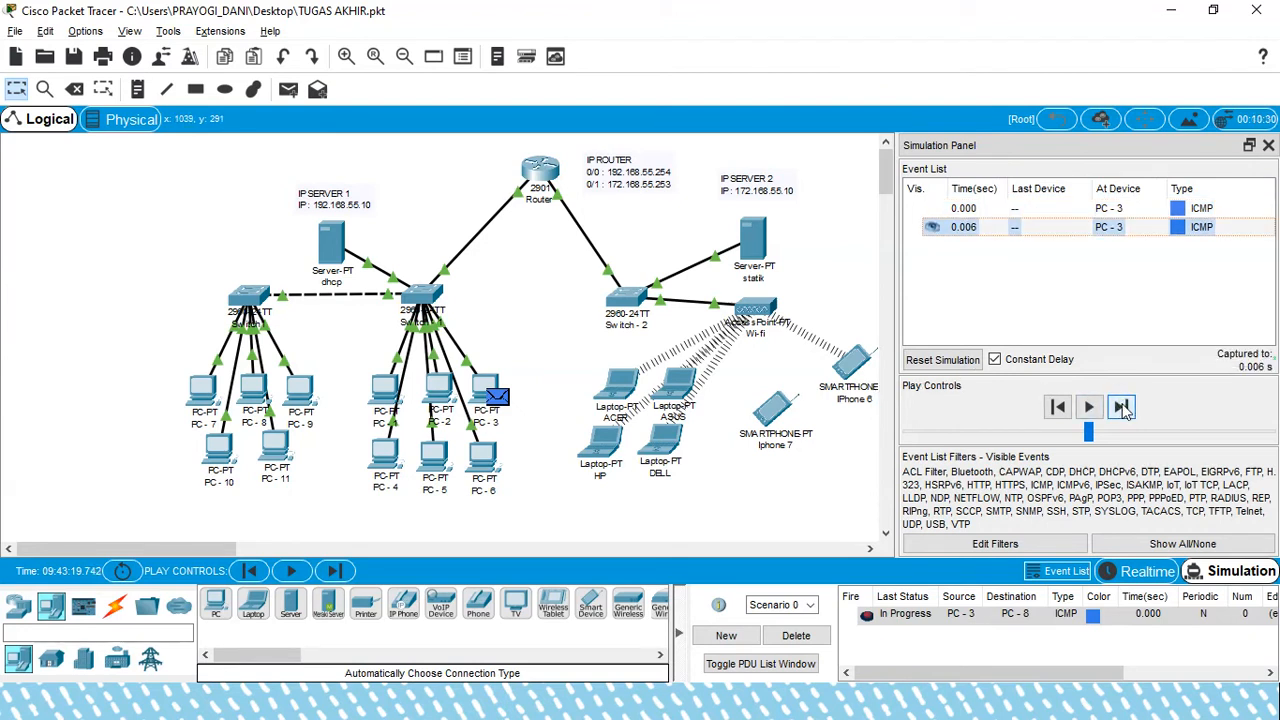
pyautogui.click(1121, 406)
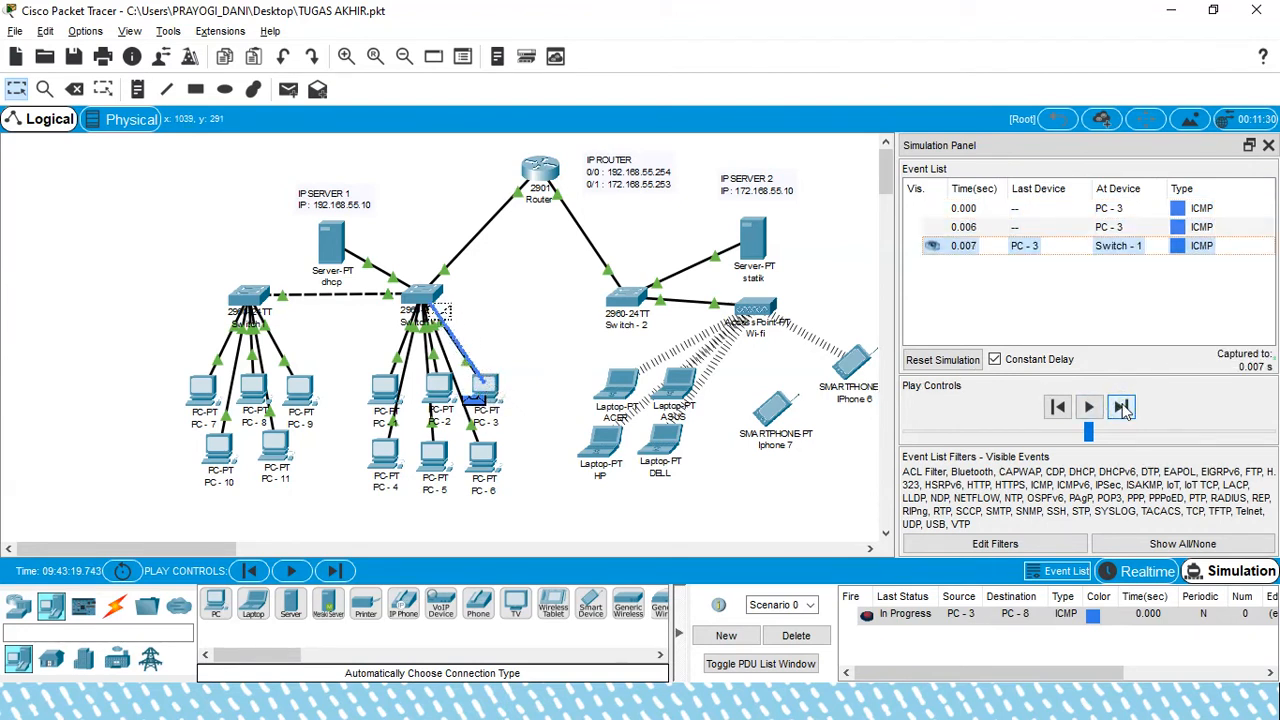
pyautogui.click(1121, 406)
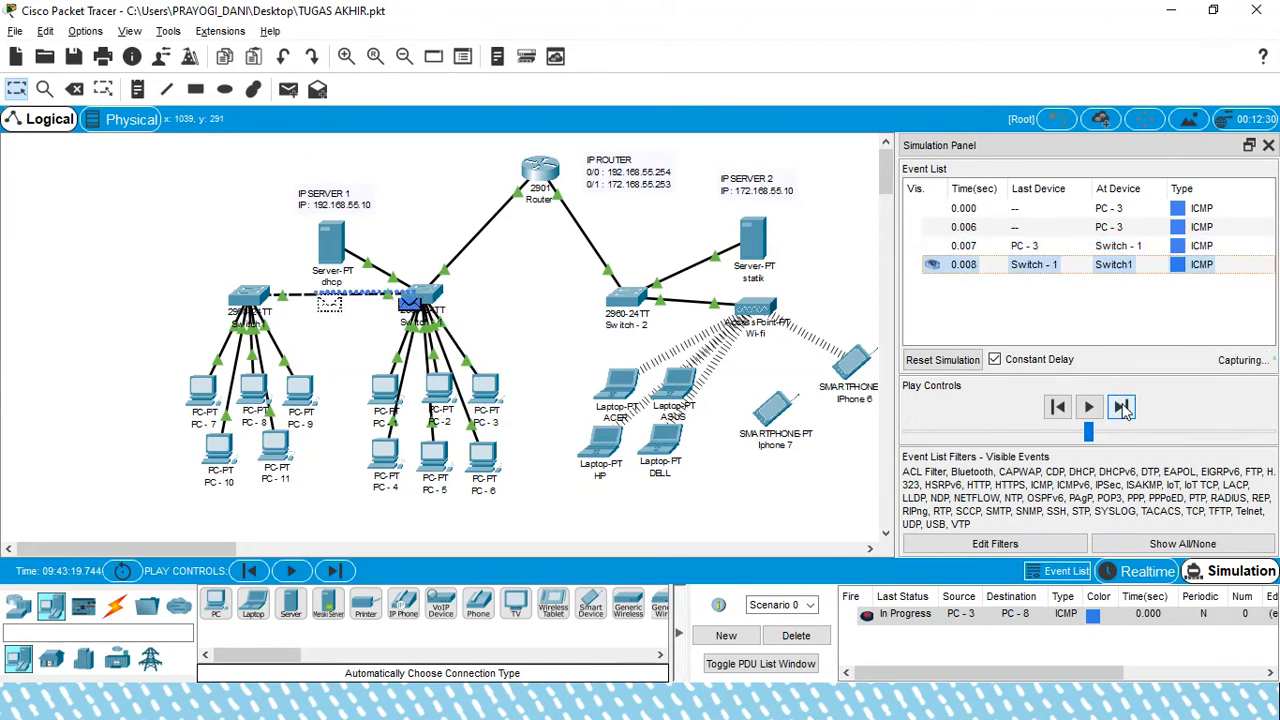
pyautogui.click(1121, 406)
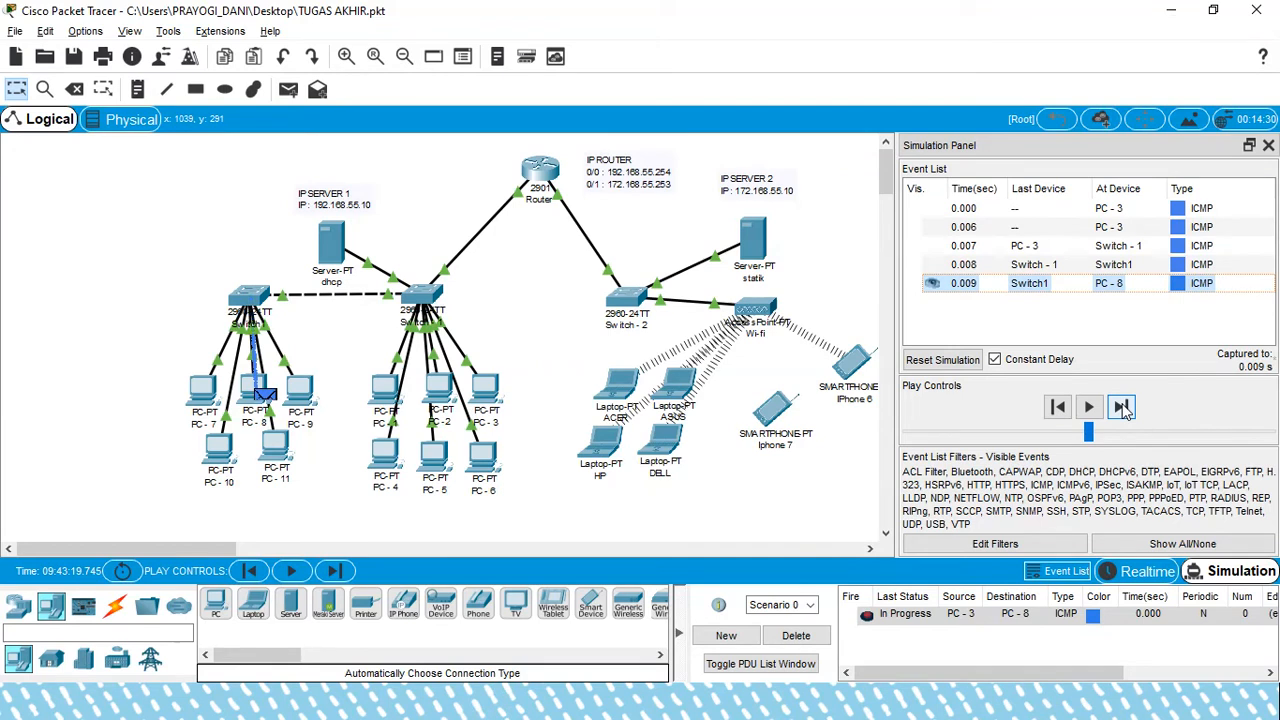
pyautogui.click(1121, 406)
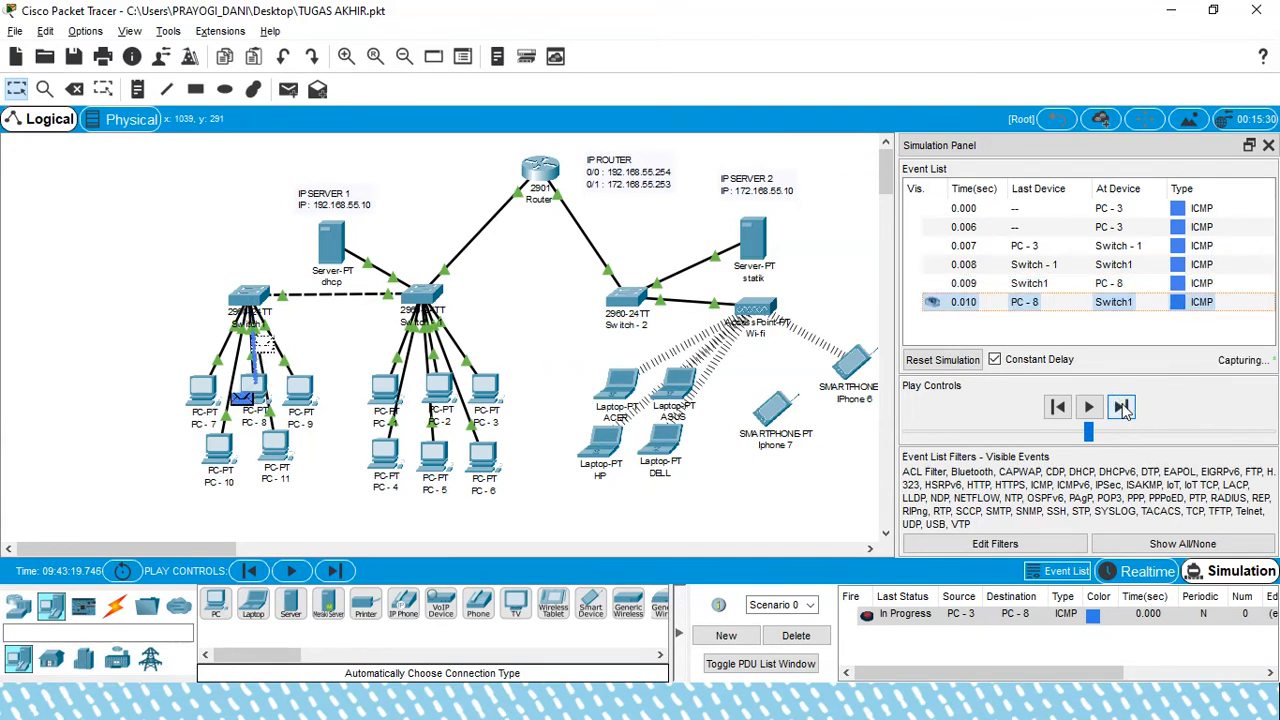
pyautogui.click(1121, 406)
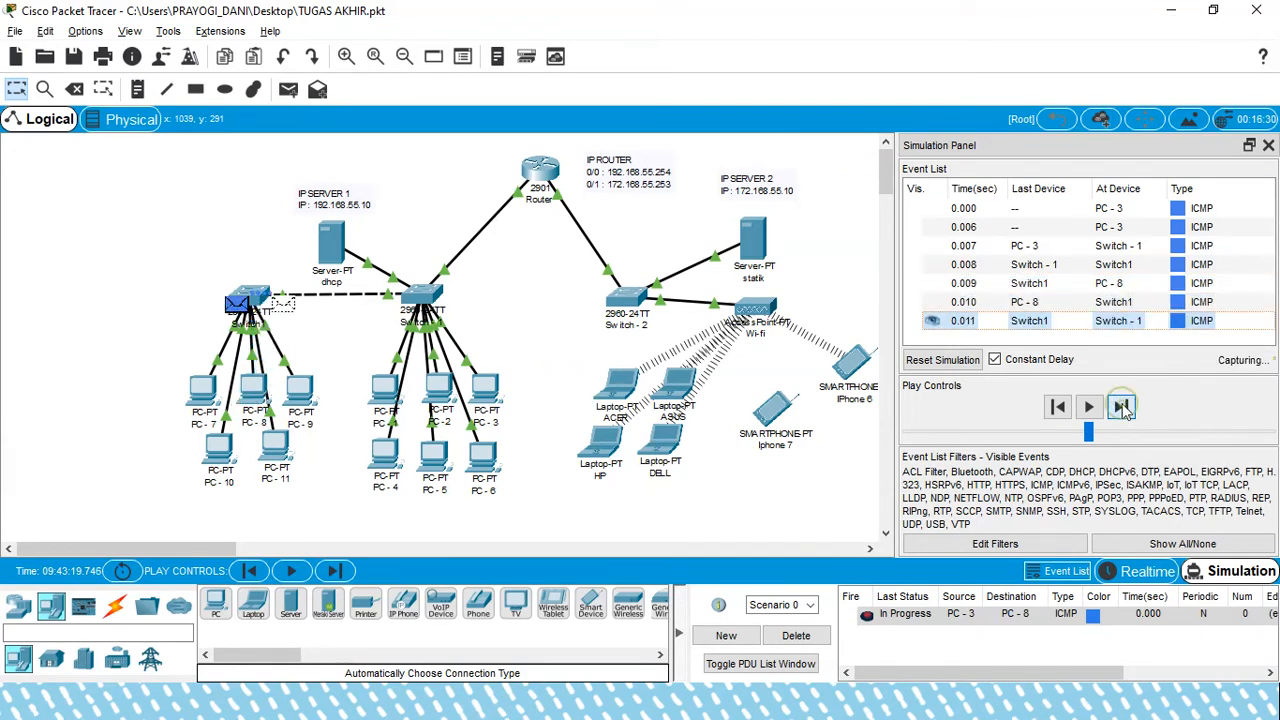
pyautogui.click(1121, 406)
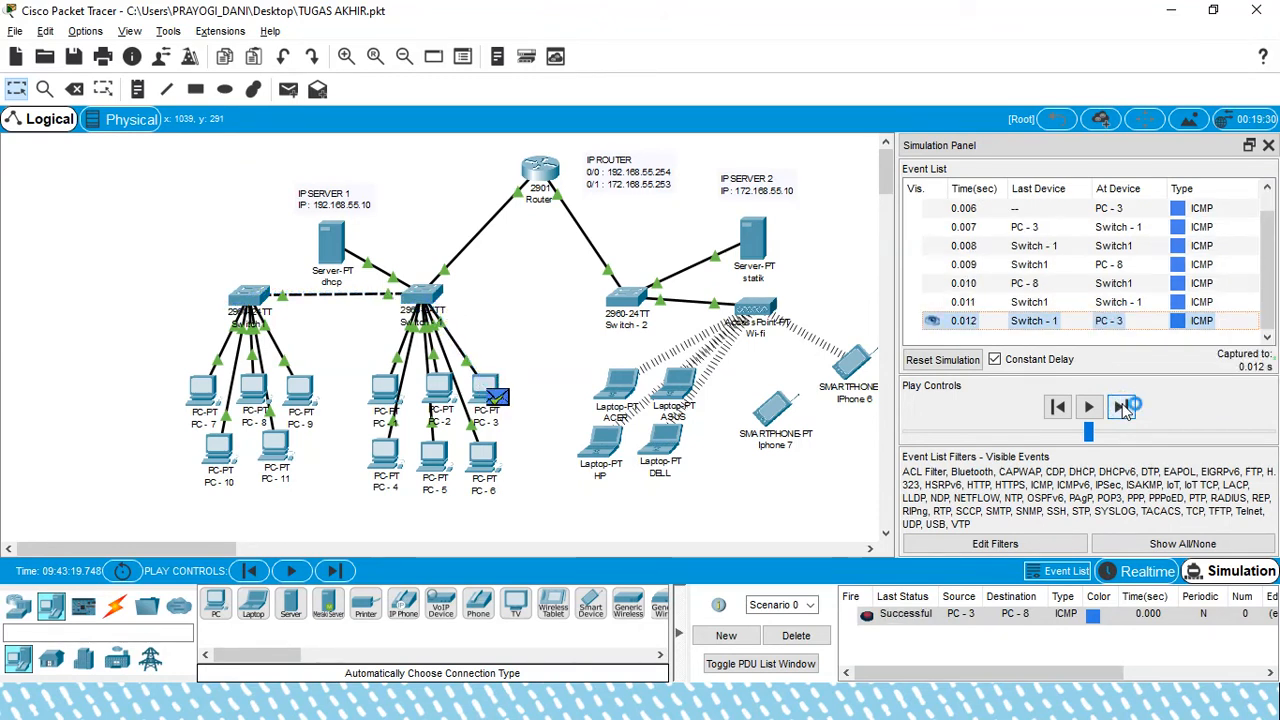
# Reset the simulation and delete the PC - 3 to PC - 8 PDU, checking the next scenario in the laporanku Word report
pyautogui.click(965, 362)
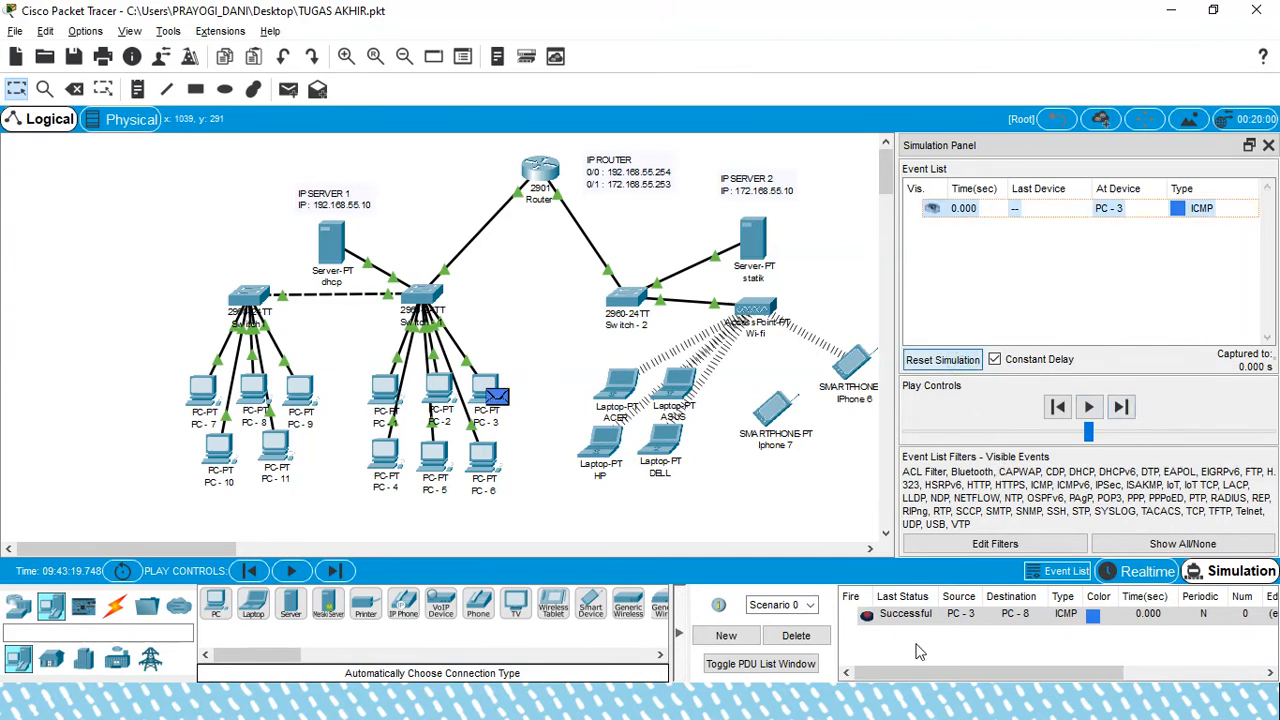
pyautogui.click(790, 636)
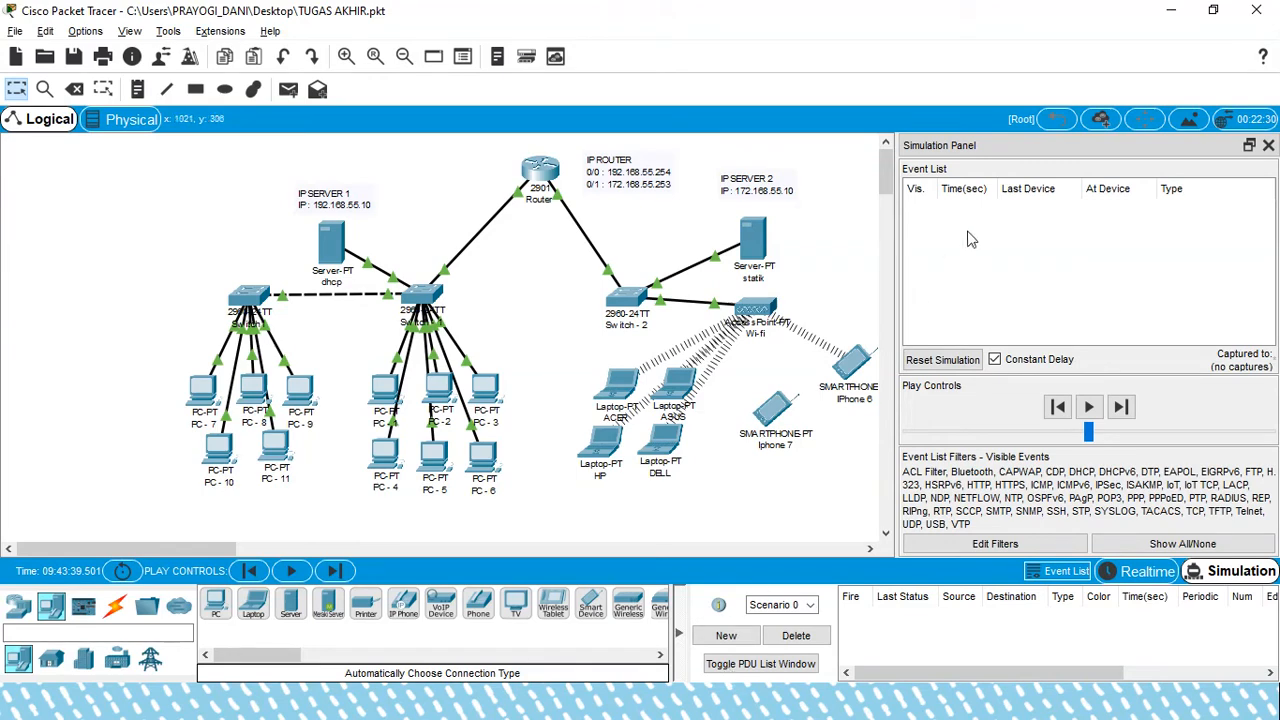
pyautogui.hotkey('alt', 'Tab')
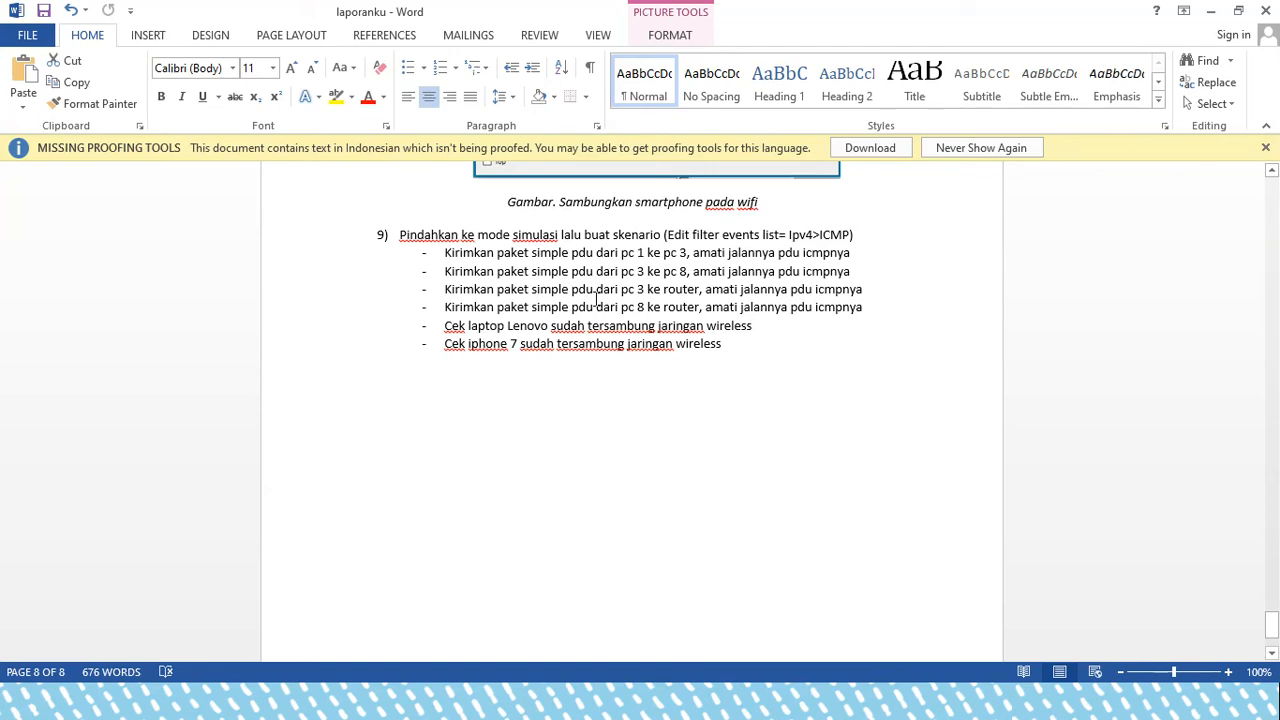
pyautogui.hotkey('alt', 'Tab')
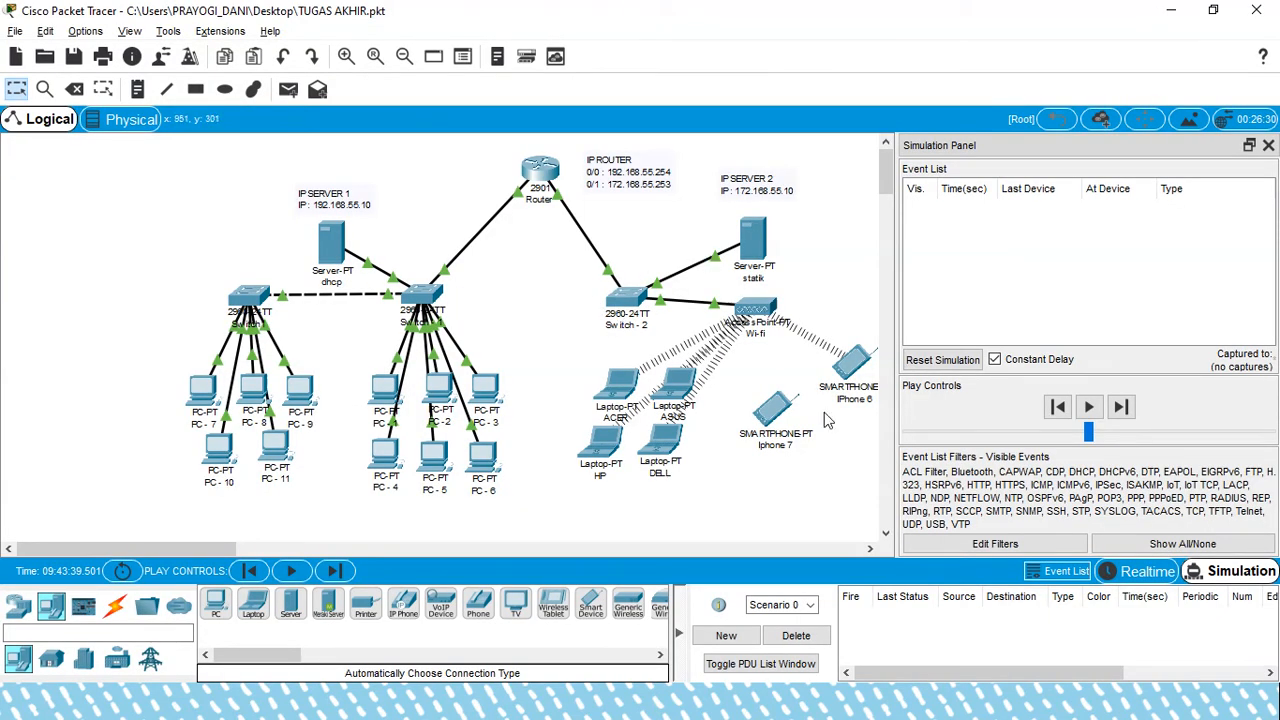
# Send a simple PDU from PC - 3 to the Router and step through its events until the reply is back at PC - 3
pyautogui.click(288, 89)
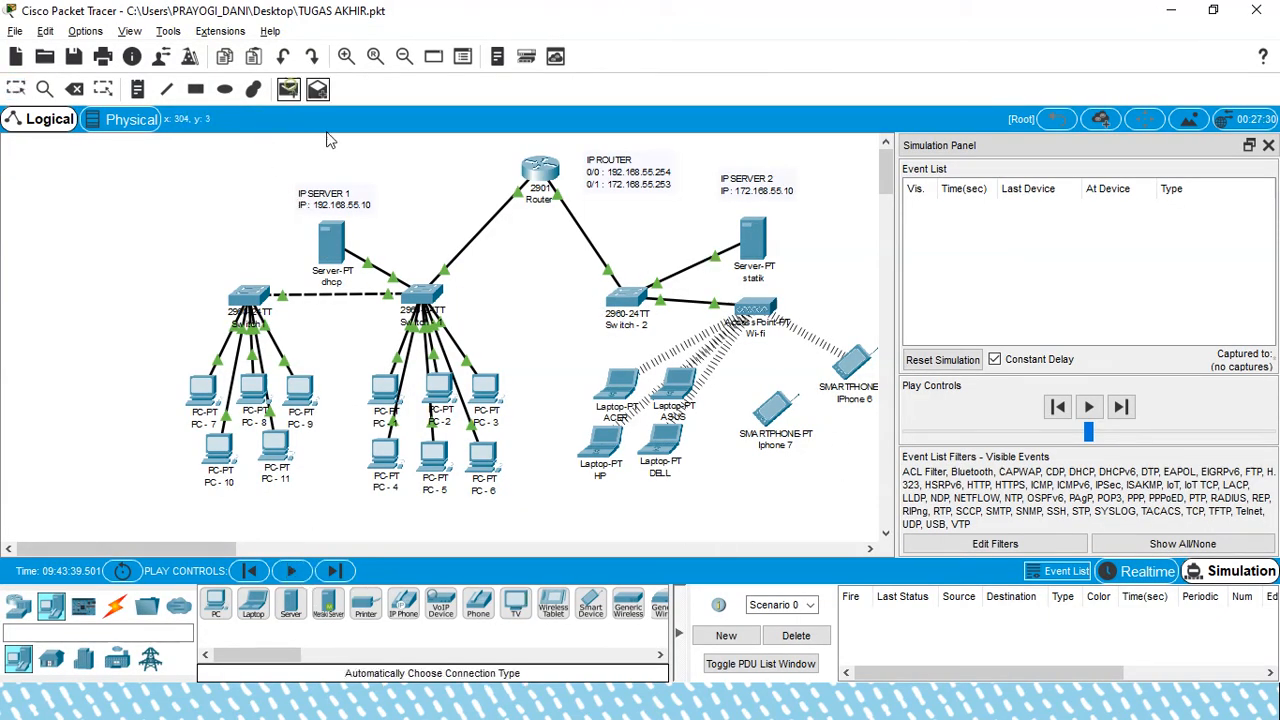
pyautogui.click(485, 390)
pyautogui.click(541, 172)
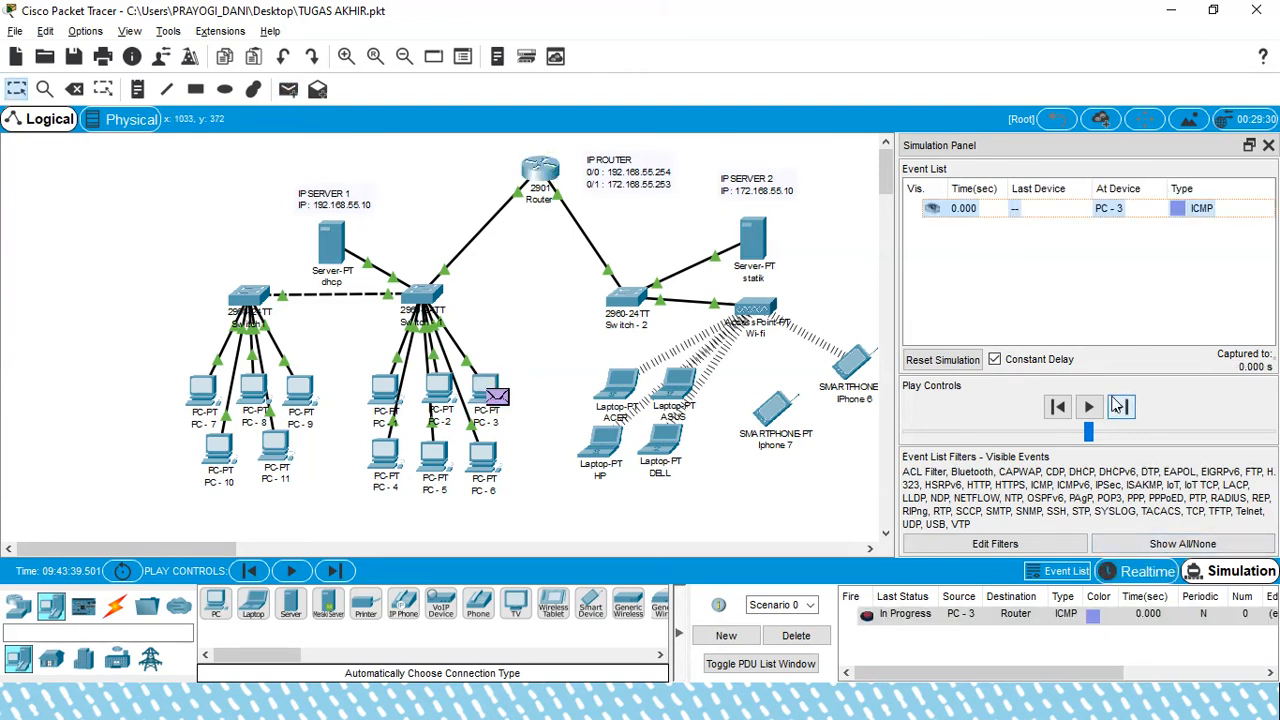
pyautogui.click(1120, 406)
pyautogui.click(1120, 407)
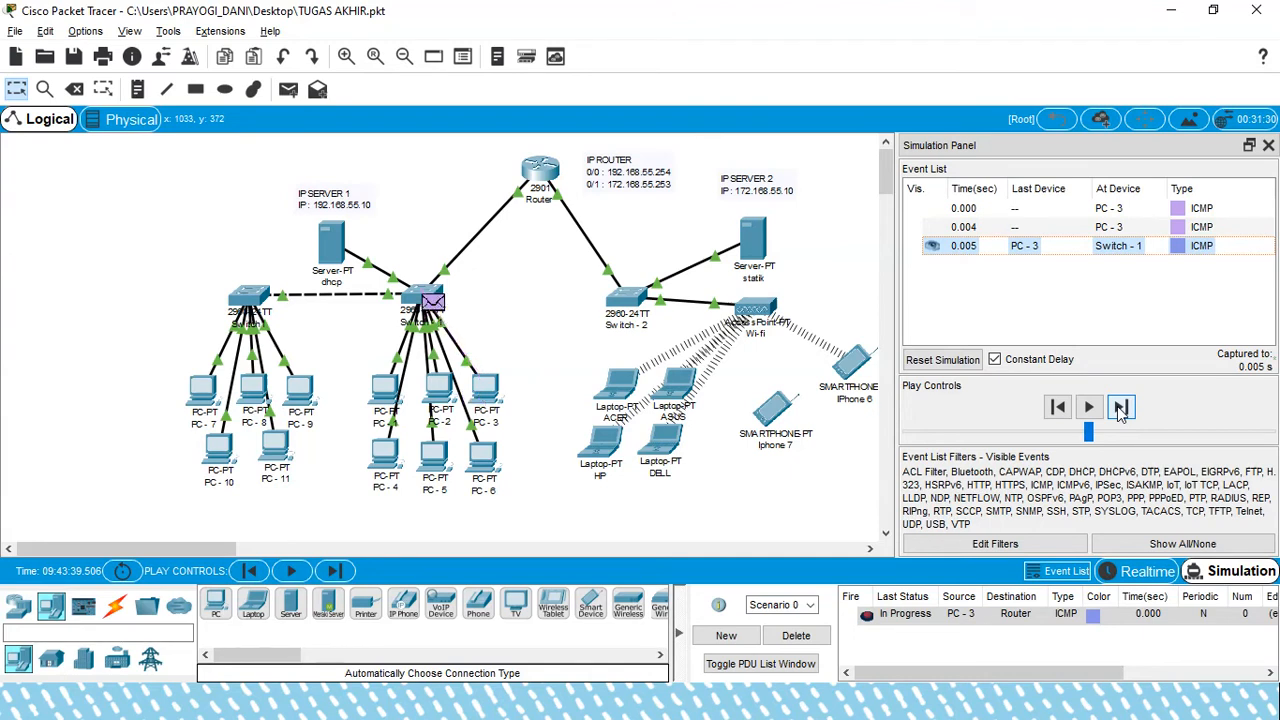
pyautogui.click(1120, 407)
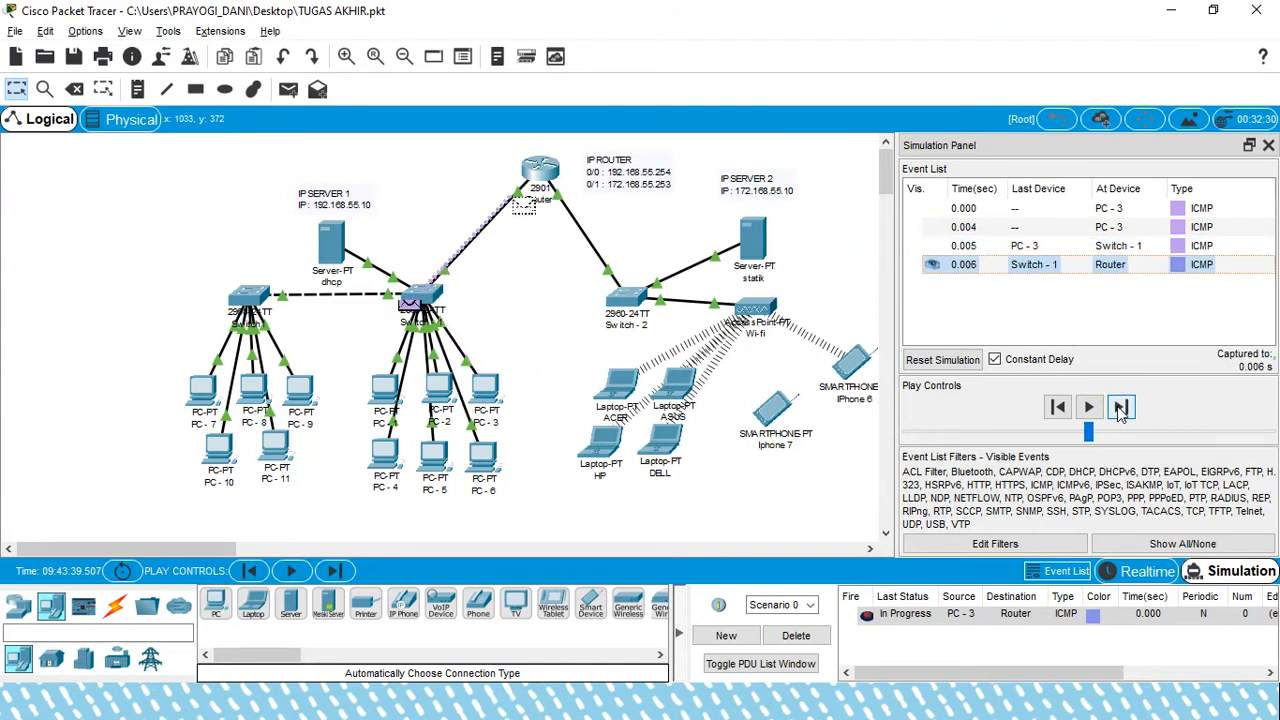
pyautogui.click(1120, 407)
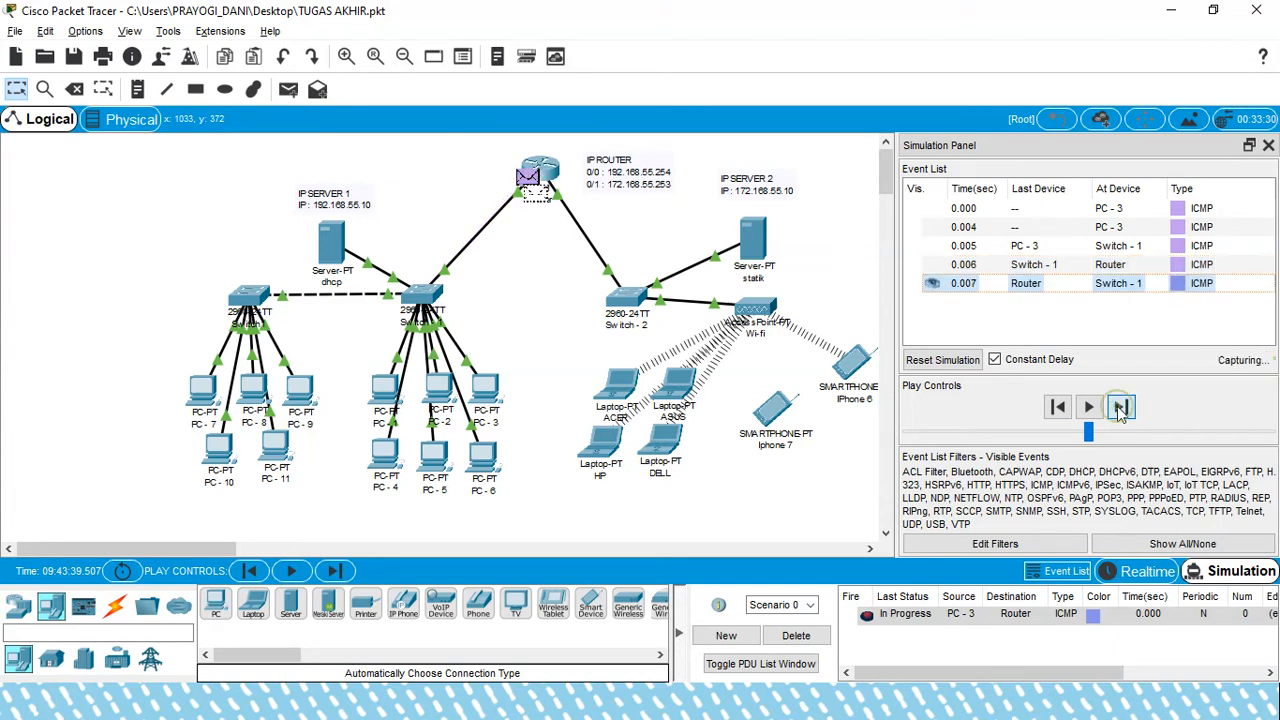
pyautogui.click(1120, 407)
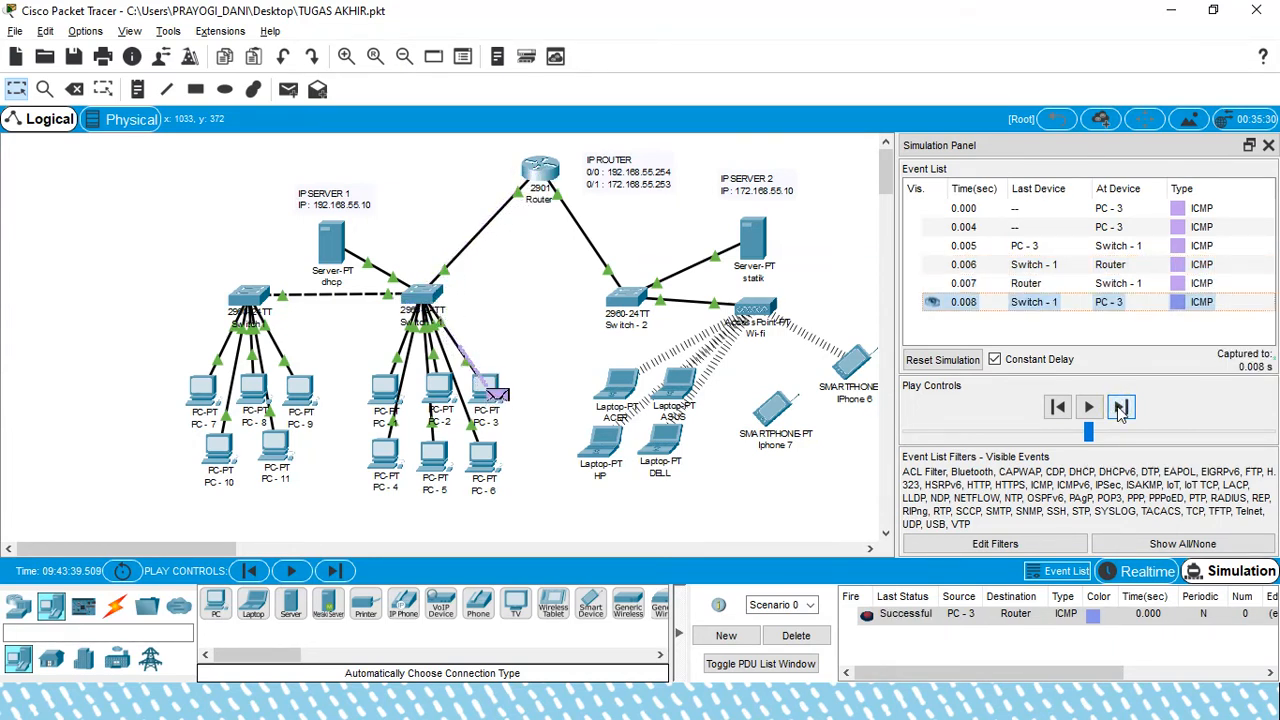
pyautogui.click(1120, 407)
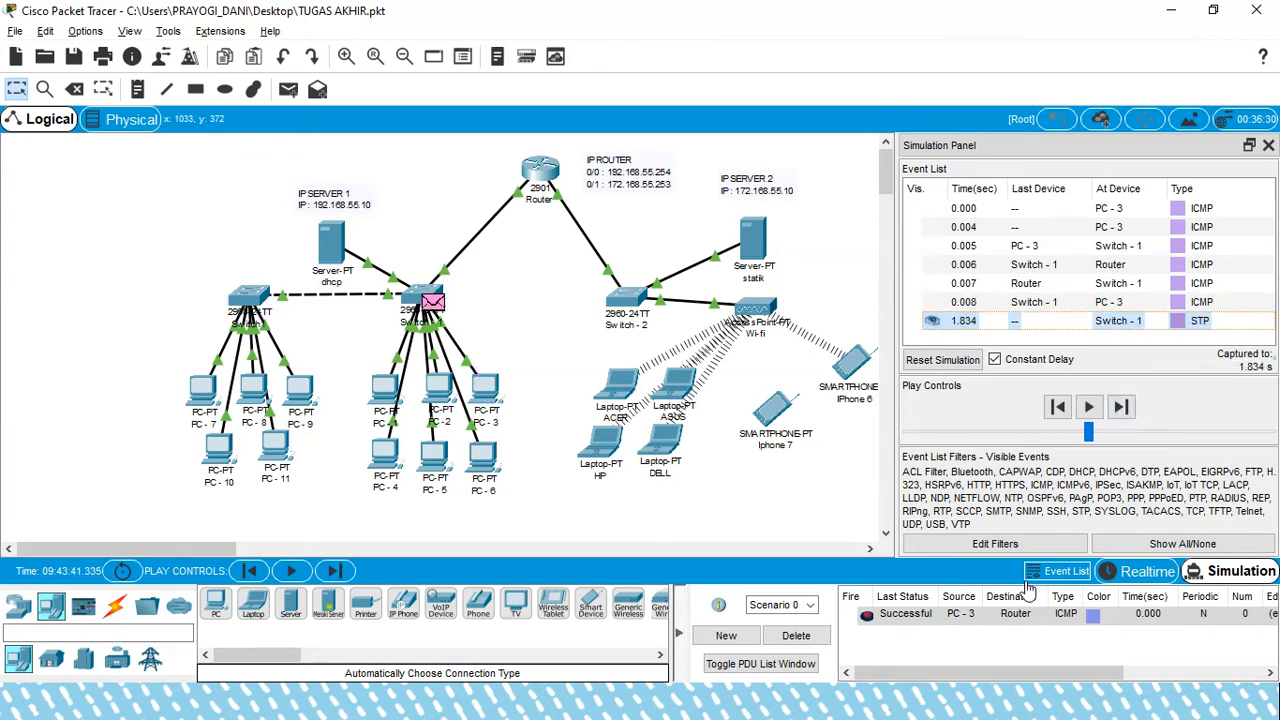
# Check the IPv4 event list filters, and clear the PC - 3 to Router test by resetting the simulation and deleting its PDU
pyautogui.click(1019, 552)
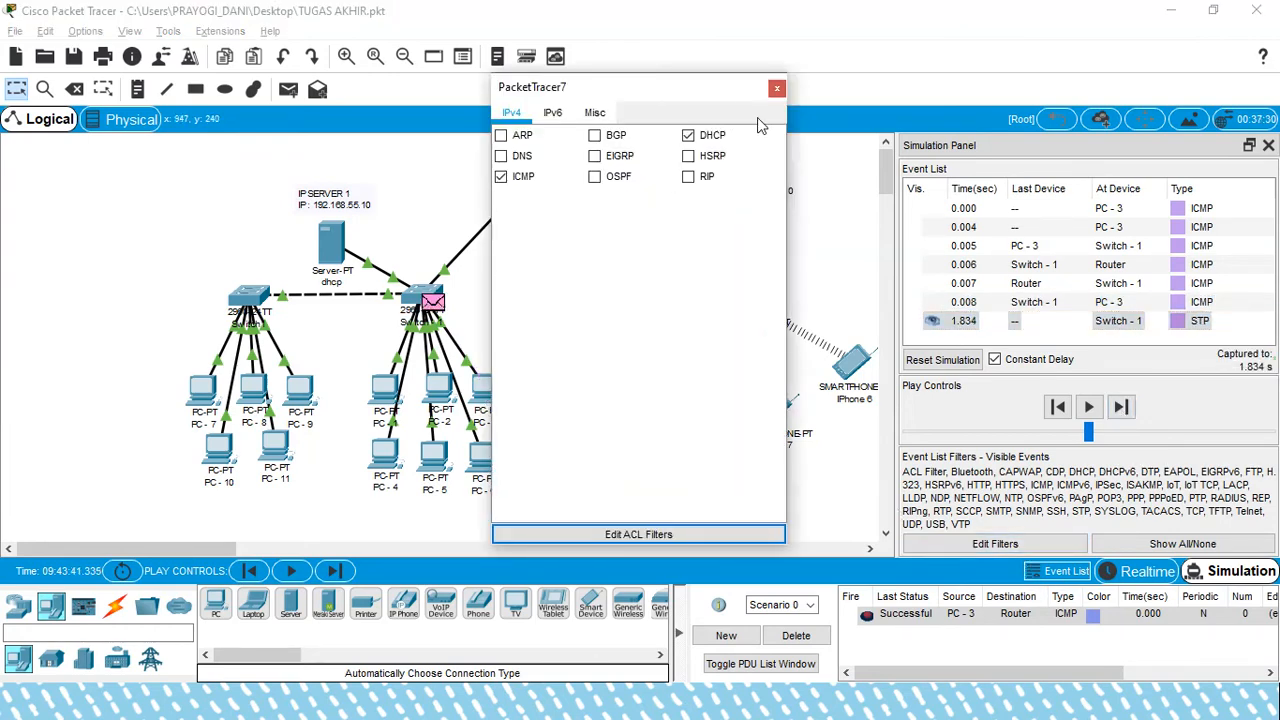
pyautogui.click(776, 89)
pyautogui.click(930, 360)
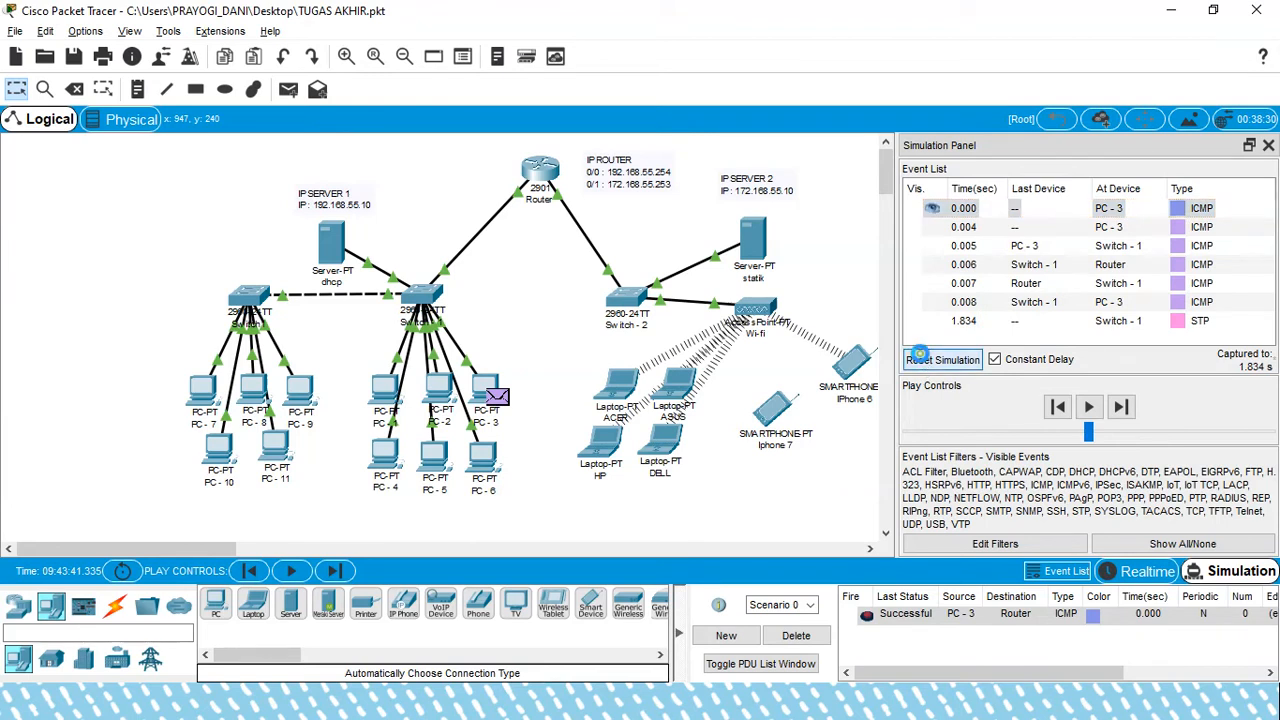
pyautogui.click(798, 636)
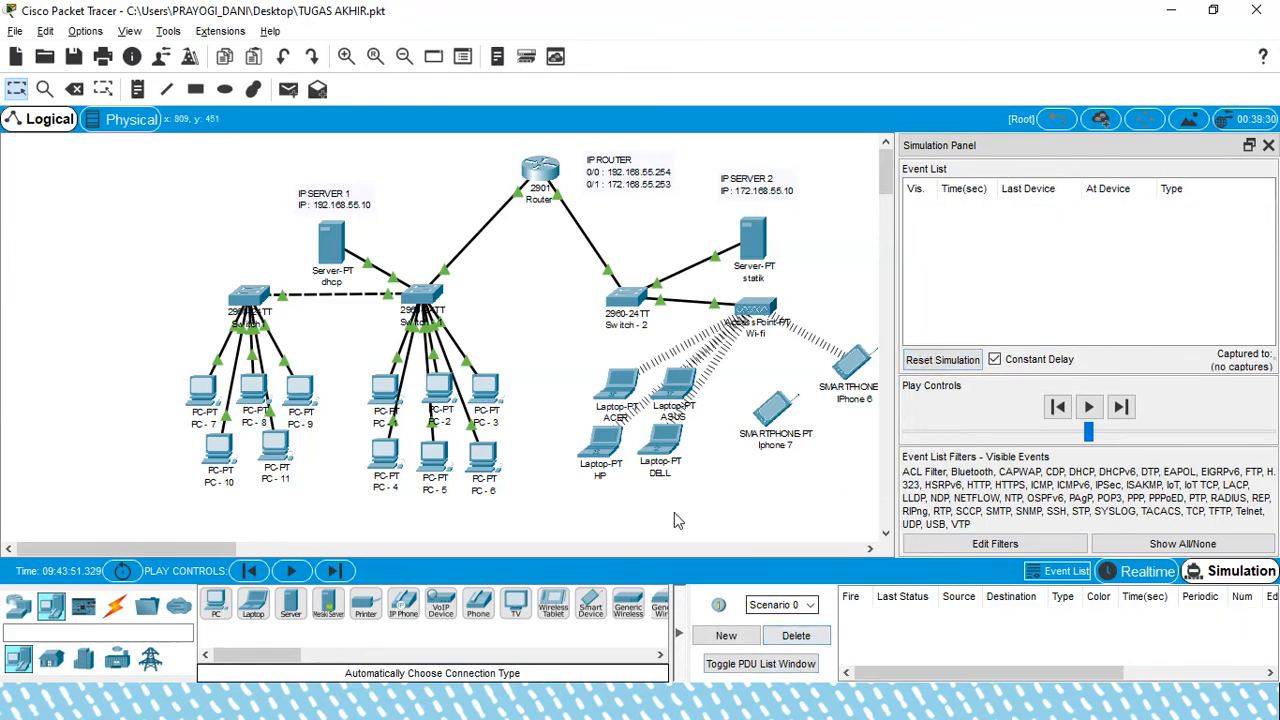
# Try to send a simple PDU from PC - 8 to the Router and step through its events
pyautogui.click(289, 90)
pyautogui.click(262, 398)
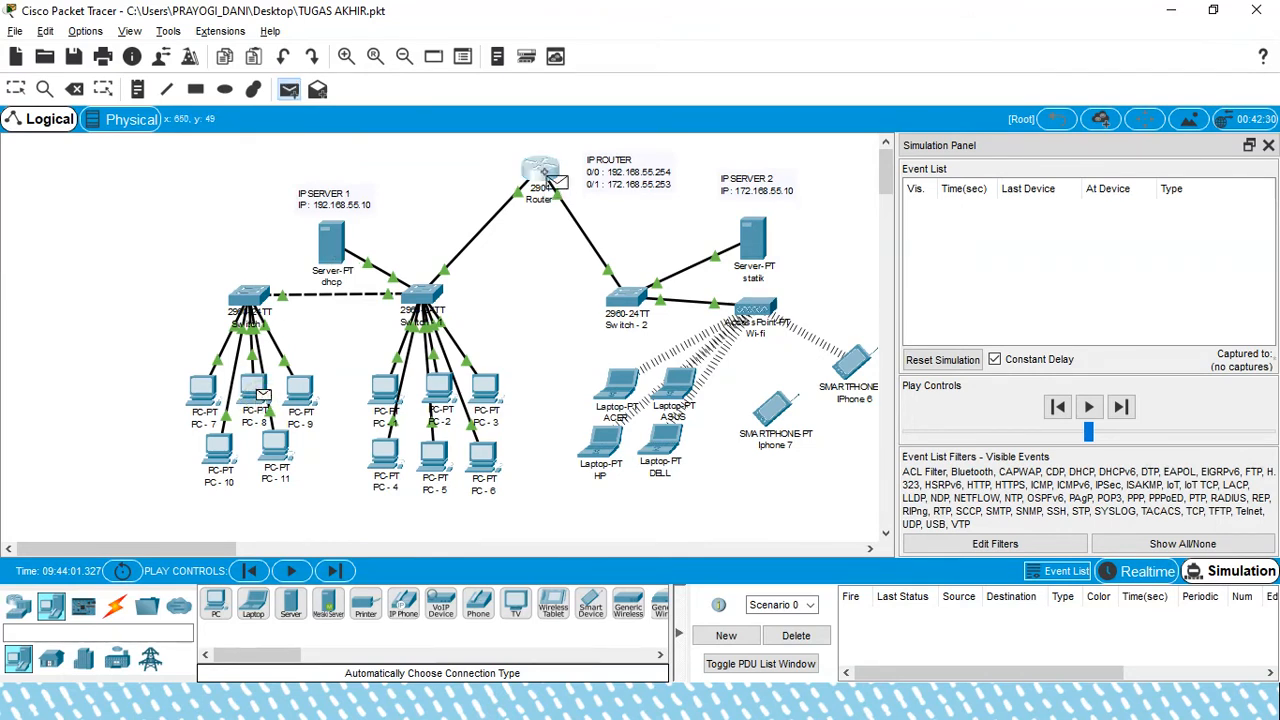
pyautogui.click(542, 180)
pyautogui.click(1121, 407)
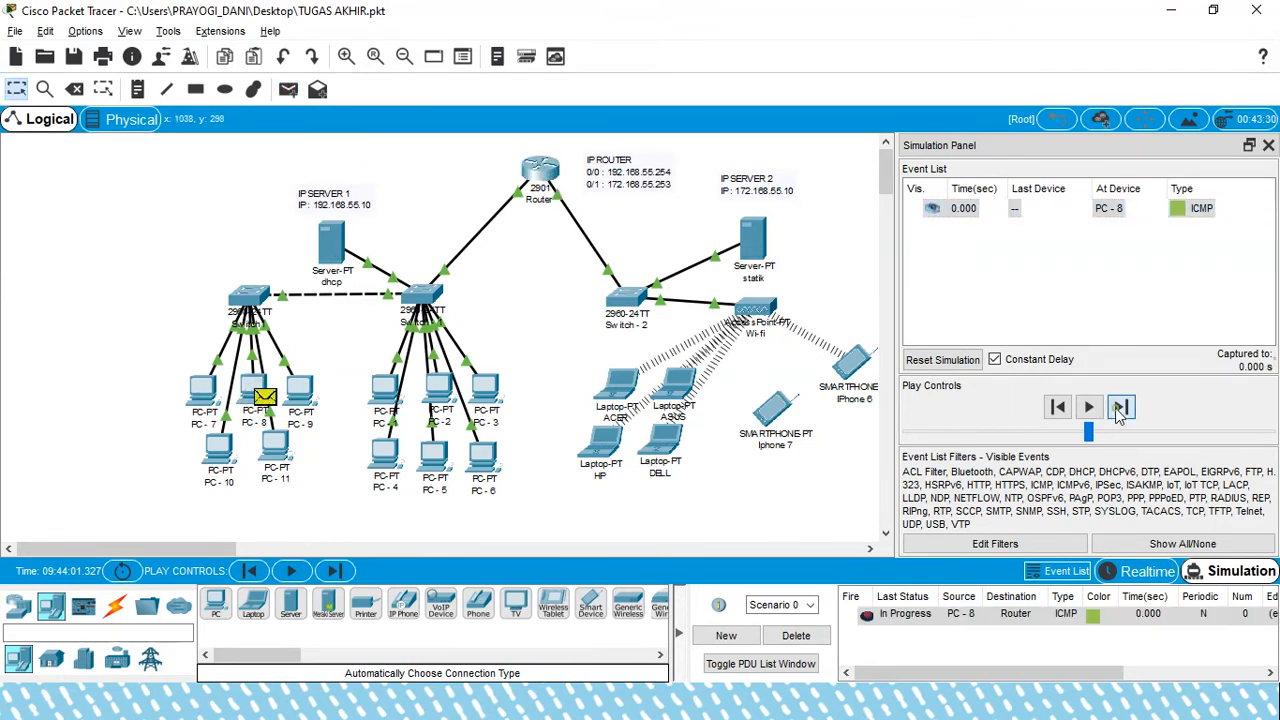
pyautogui.click(1121, 407)
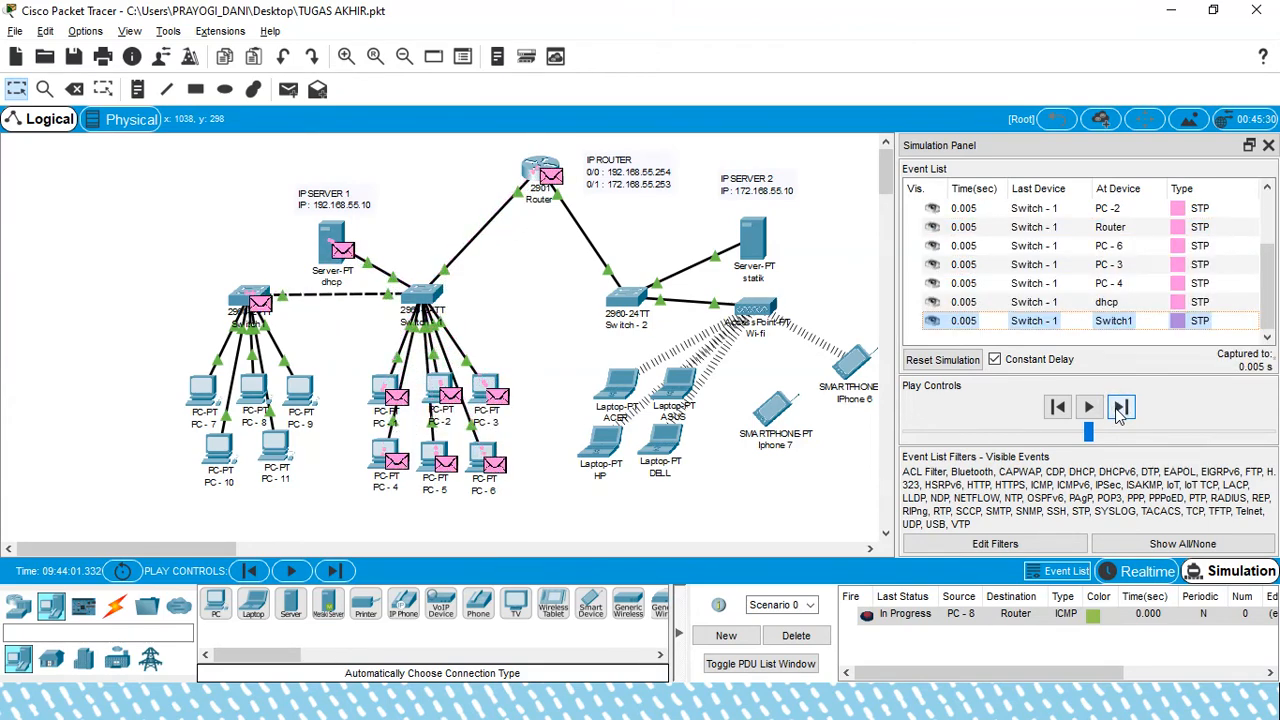
# Discard the PC - 8 to Router PDU and restart Simulation mode by switching through Realtime
pyautogui.click(940, 361)
pyautogui.click(940, 361)
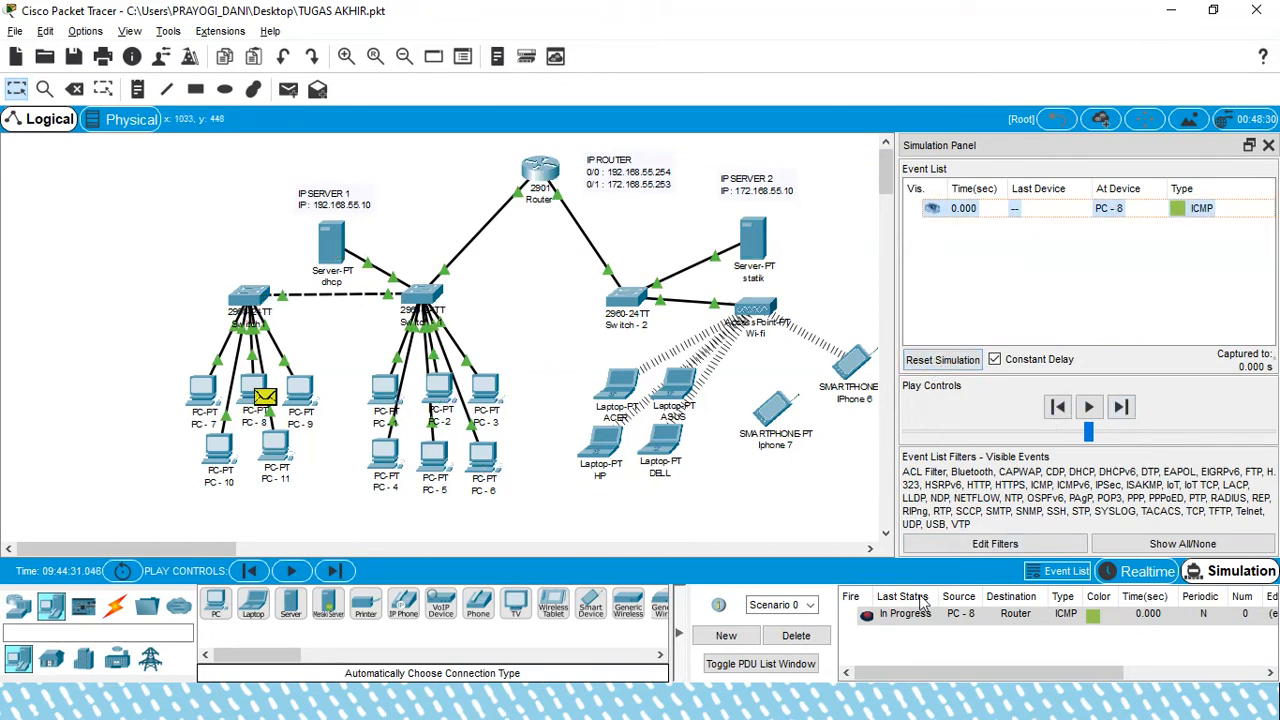
pyautogui.click(796, 636)
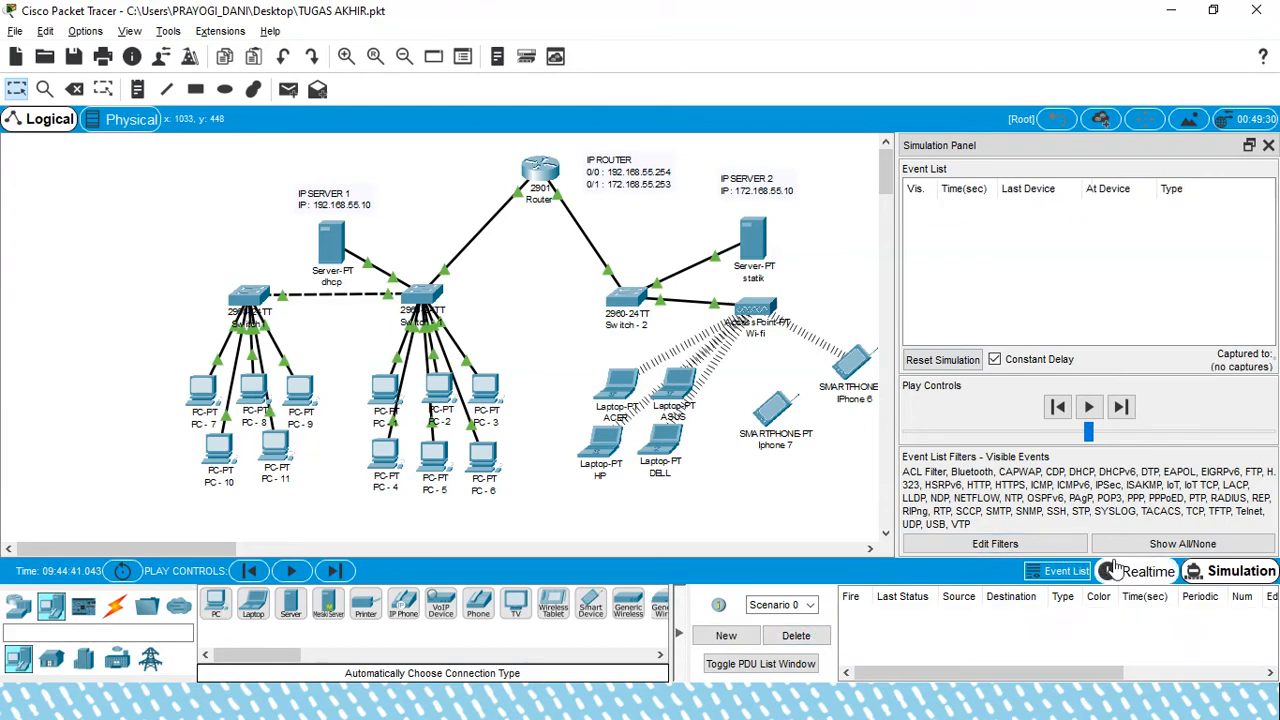
pyautogui.click(1115, 569)
pyautogui.click(1241, 570)
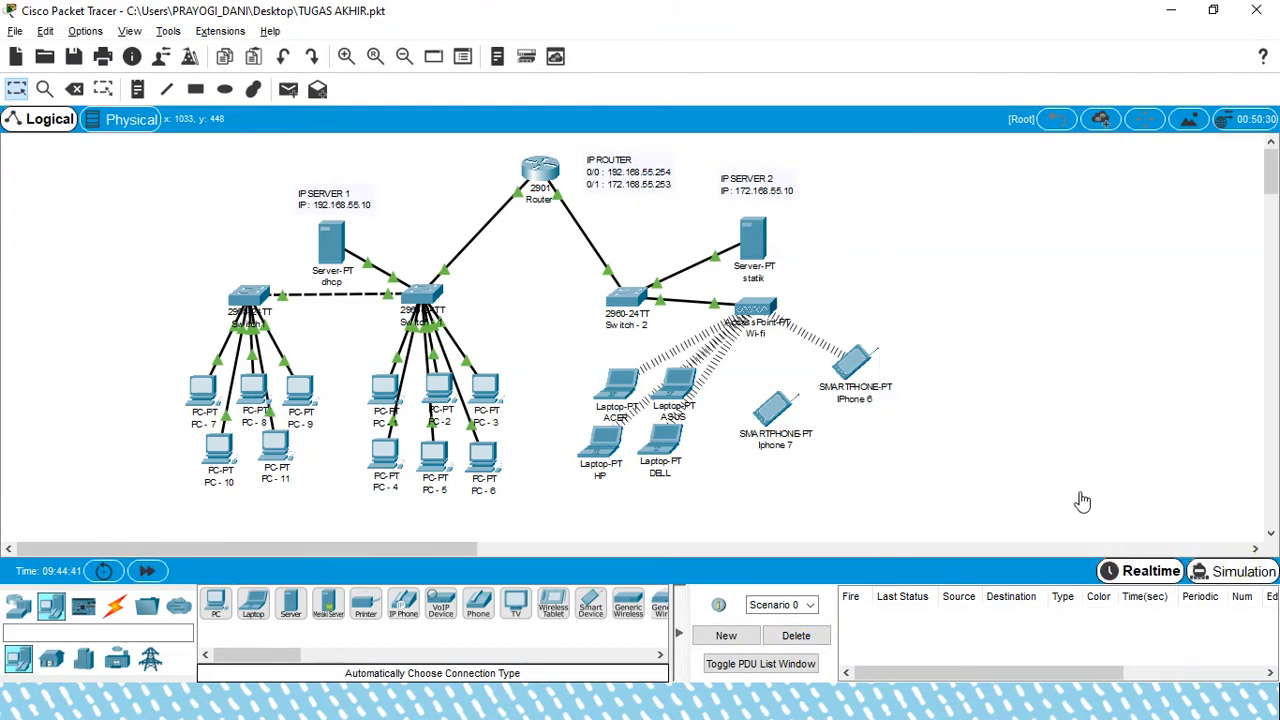
# Send a simple PDU from PC - 8 to the Router and step through its events until the reply returns to PC - 8
pyautogui.click(290, 98)
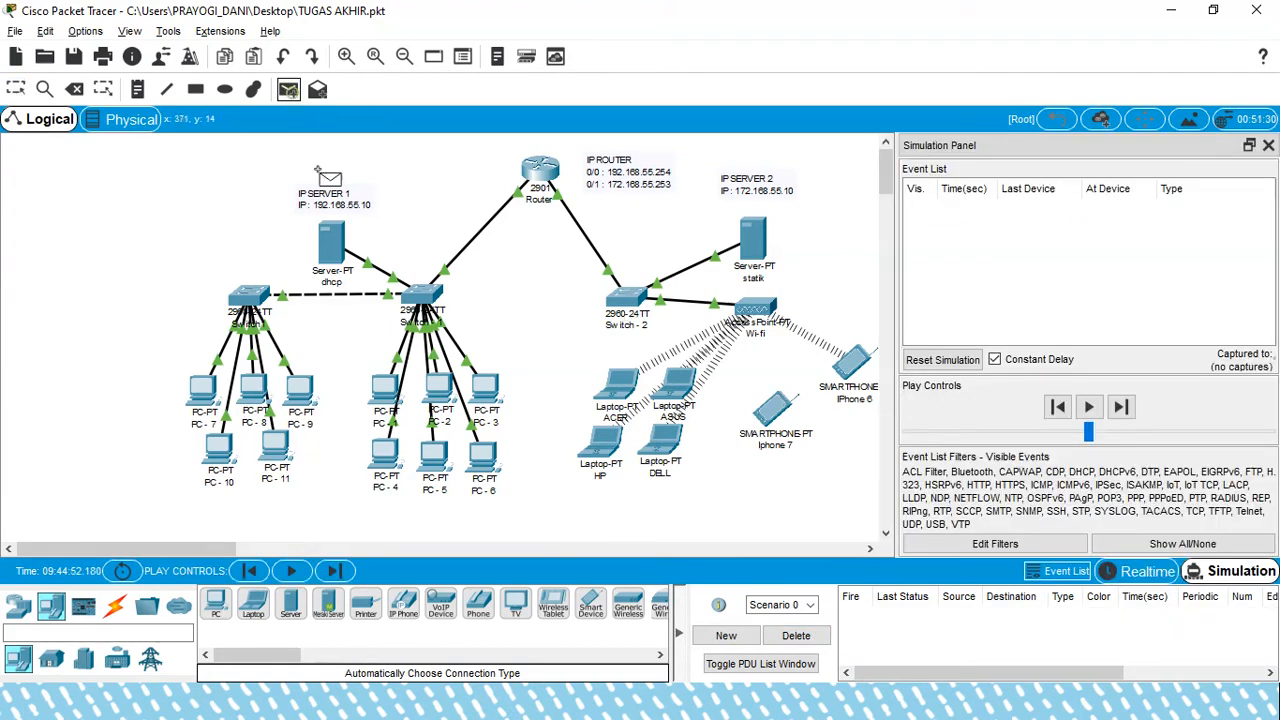
pyautogui.click(254, 388)
pyautogui.click(540, 172)
pyautogui.click(1122, 406)
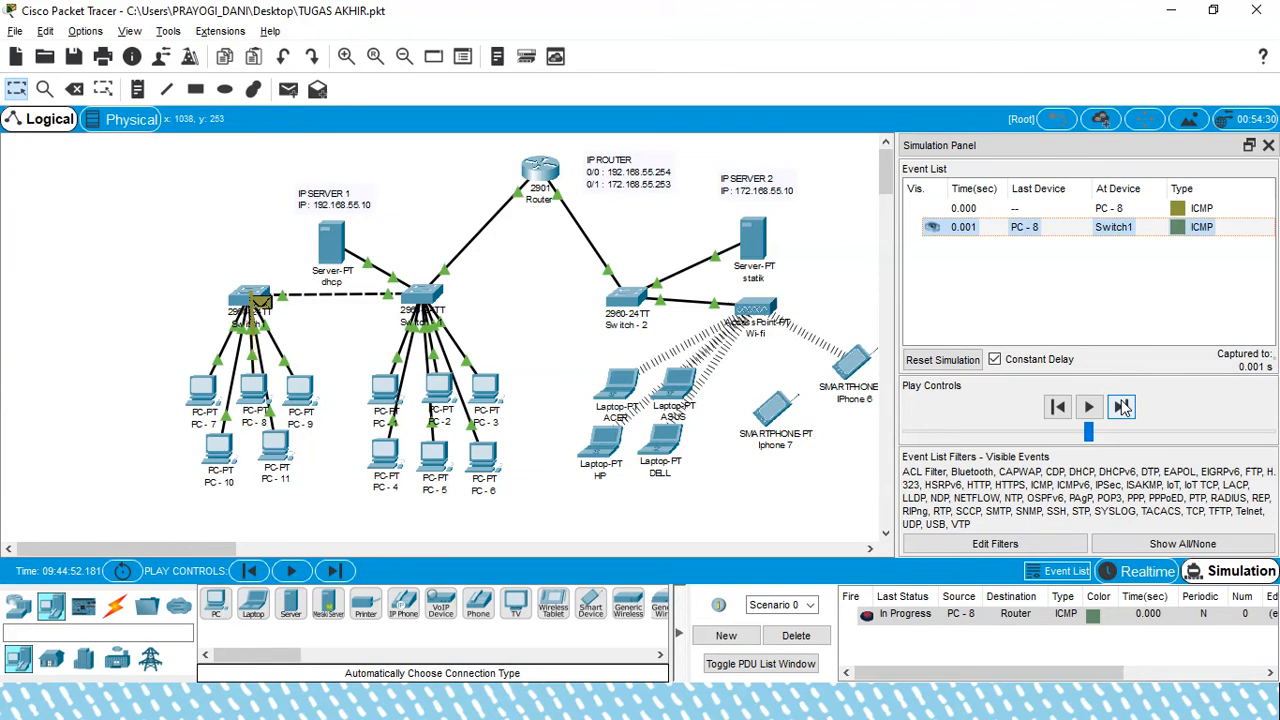
pyautogui.click(1122, 406)
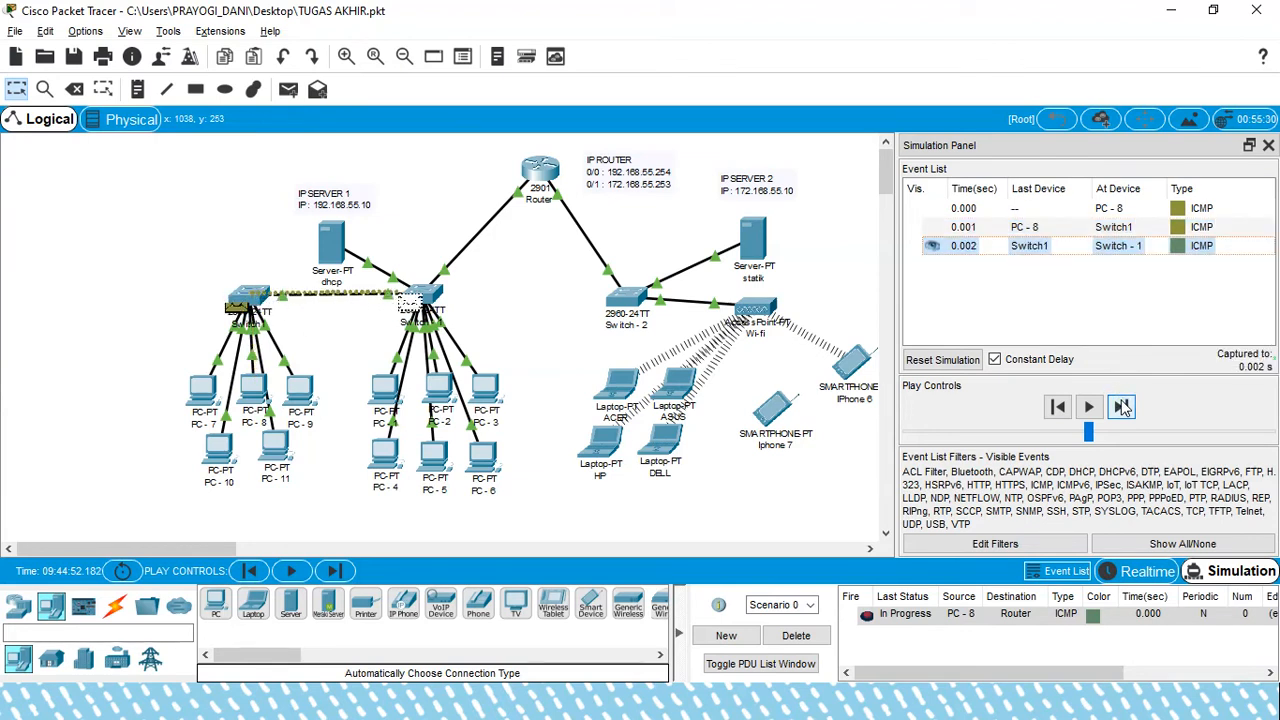
pyautogui.click(1122, 406)
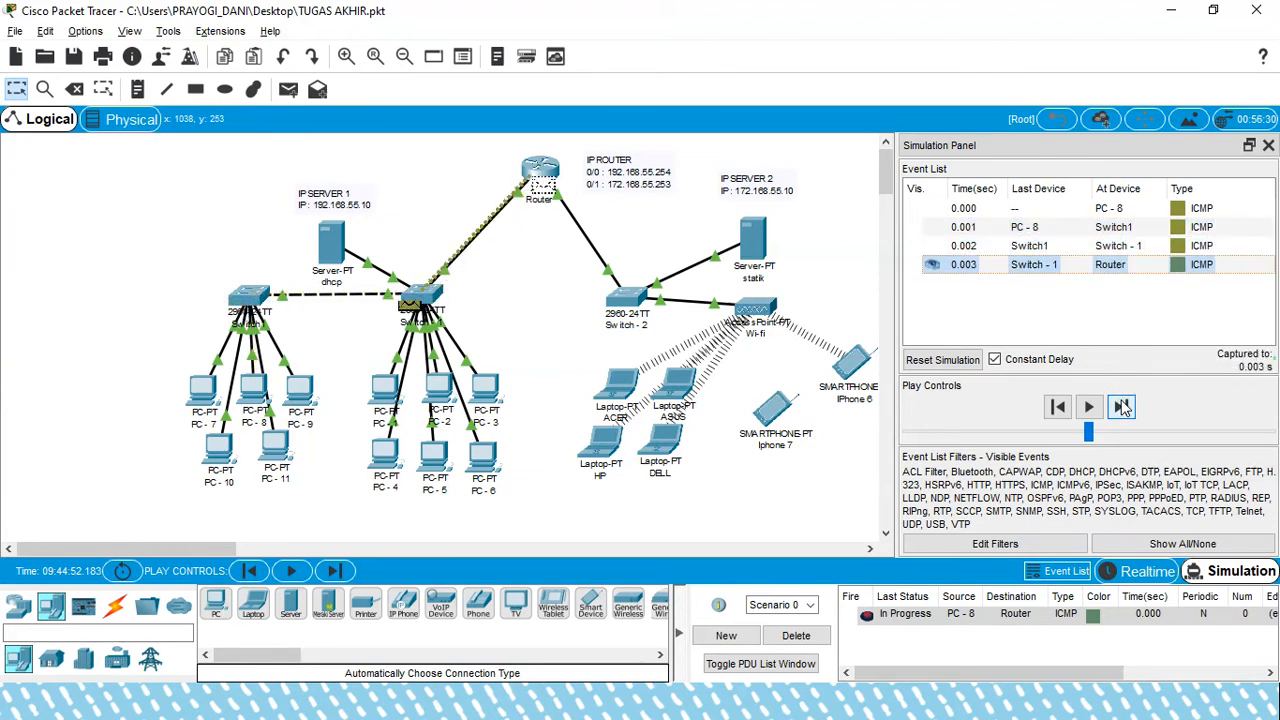
pyautogui.click(1122, 406)
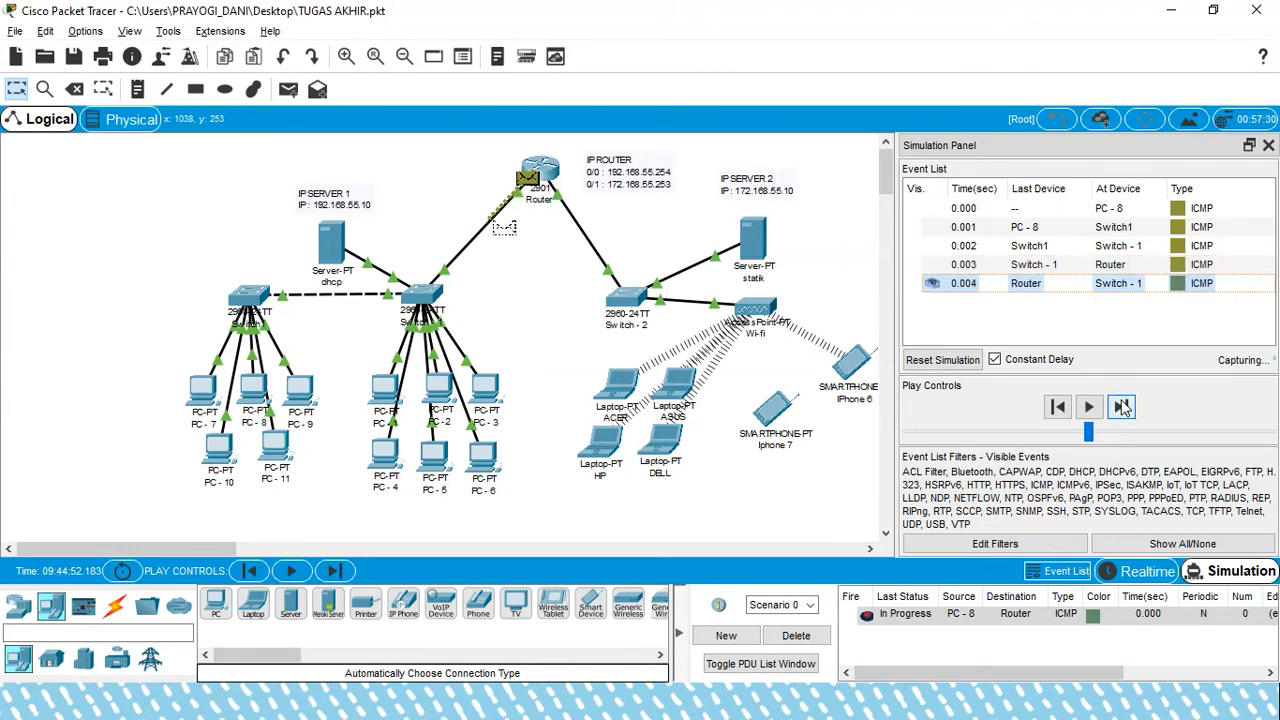
pyautogui.click(1122, 406)
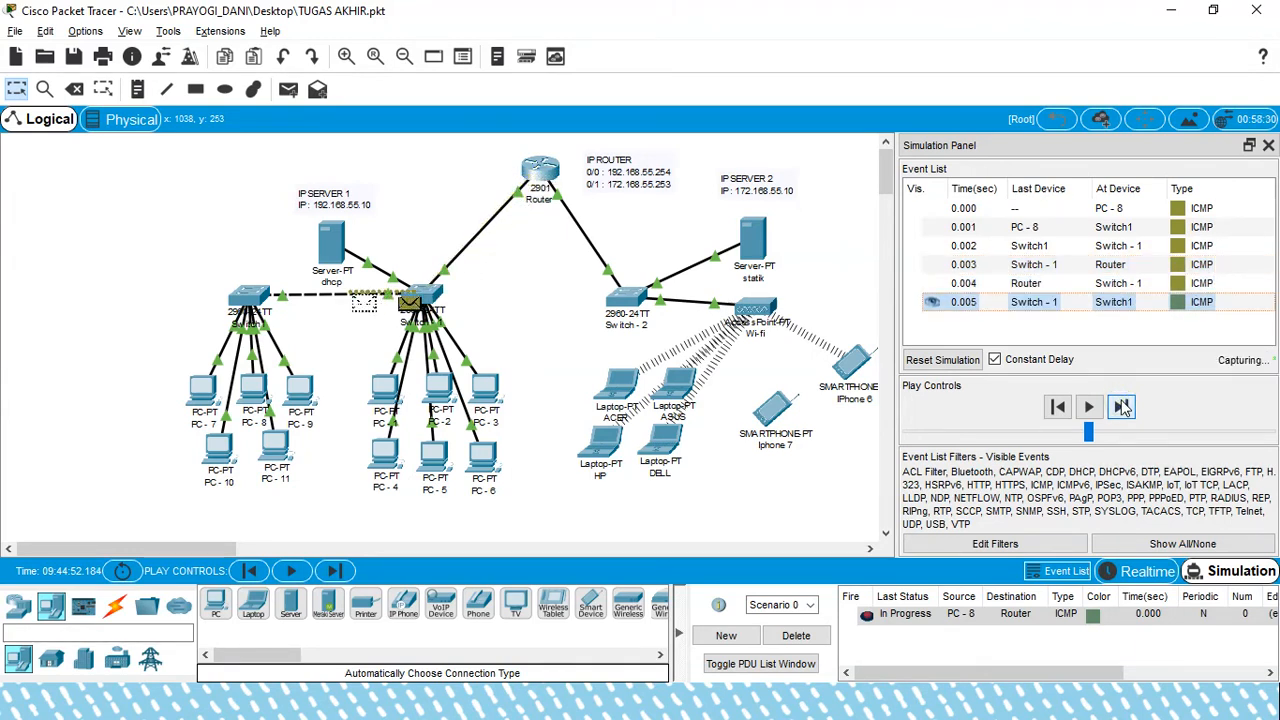
pyautogui.click(1122, 406)
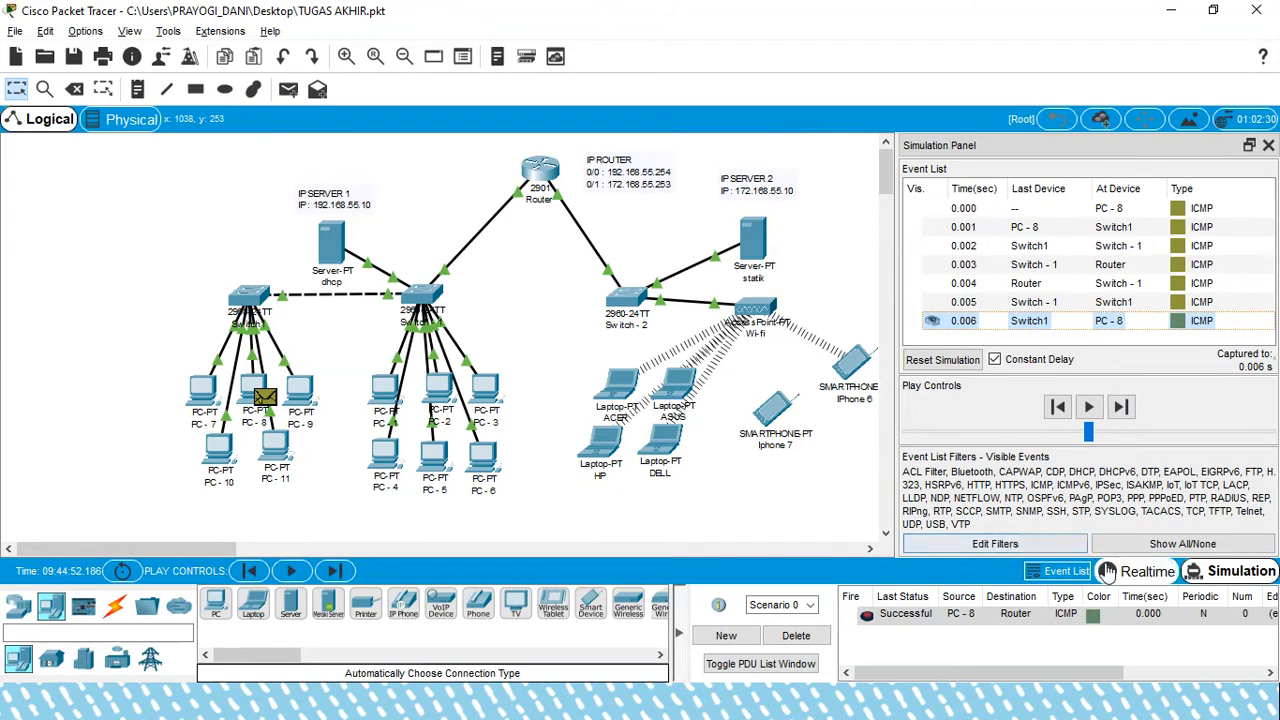
# Reset the simulation, delete the PC - 8 to Router PDU scenario, and return to Realtime mode
pyautogui.click(942, 359)
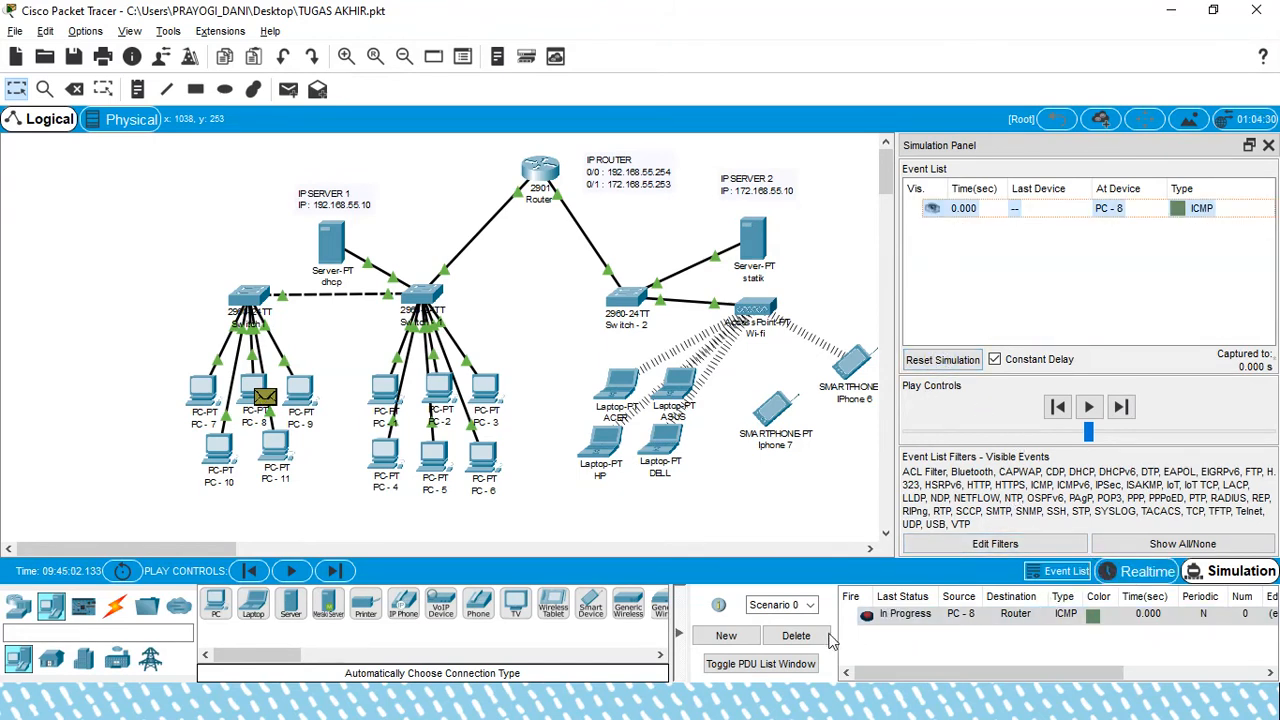
pyautogui.click(810, 636)
pyautogui.click(1108, 571)
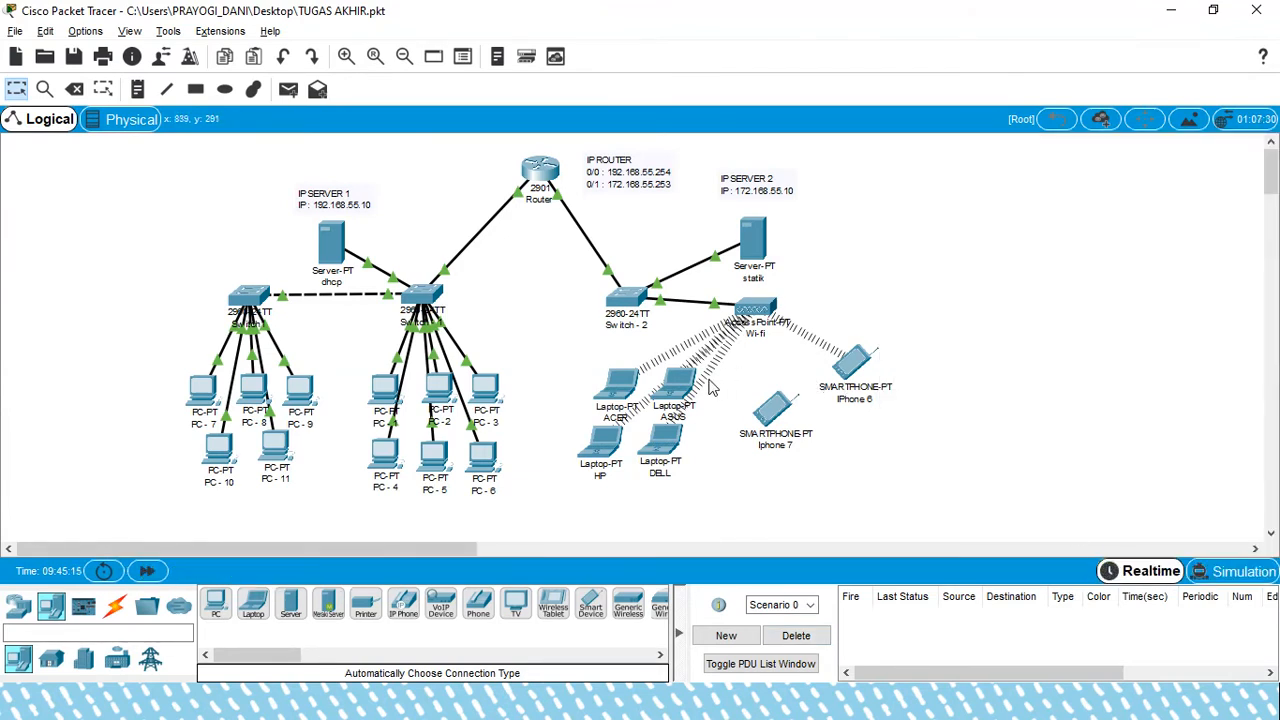
# Check the test scenarios in the Word report, and end the PowerPoint slide show while keeping the presentation open
pyautogui.moveTo(622, 393)
pyautogui.hotkey('alt', 'Tab')
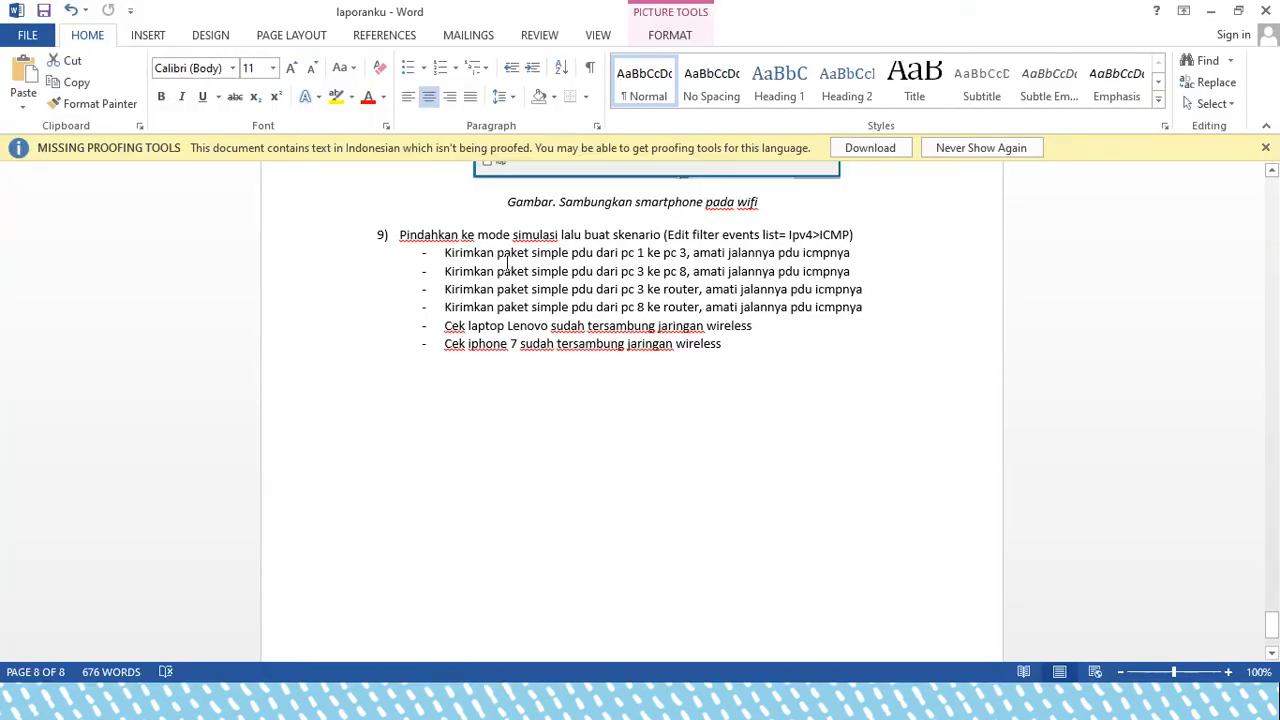
pyautogui.hotkey('alt', 'Tab')
pyautogui.hotkey('alt', 'Tab')
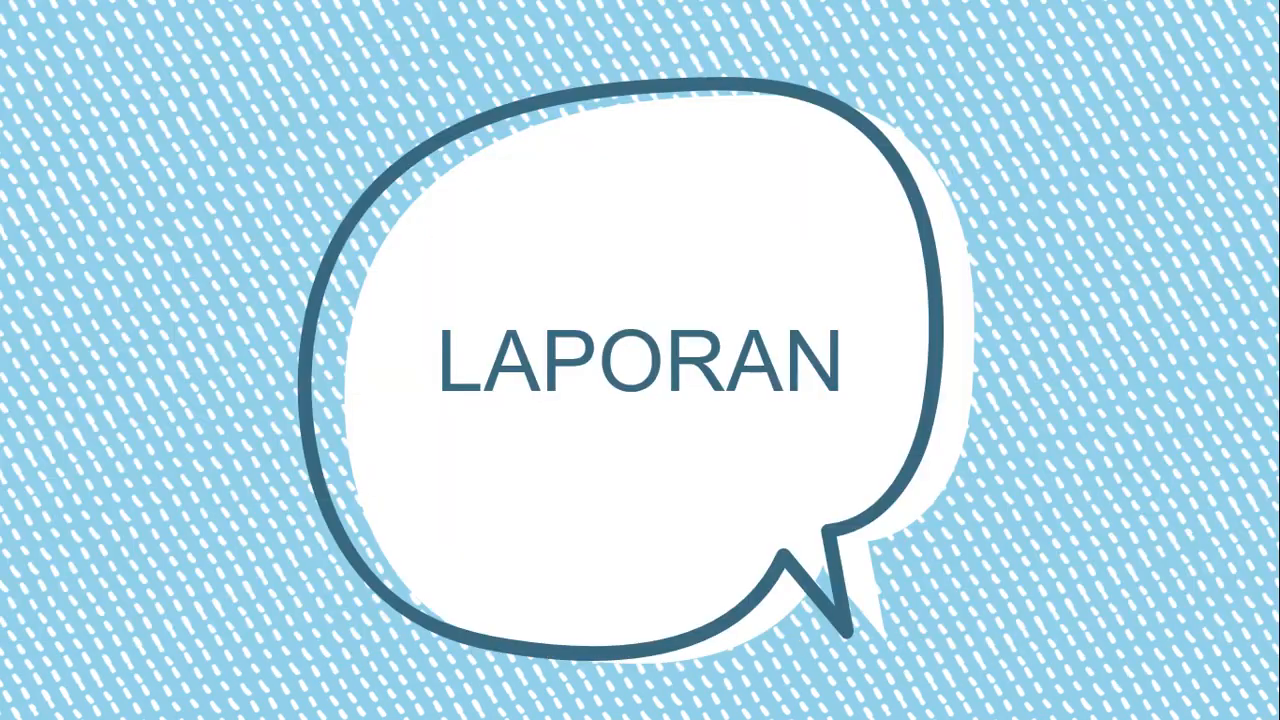
pyautogui.press('Escape')
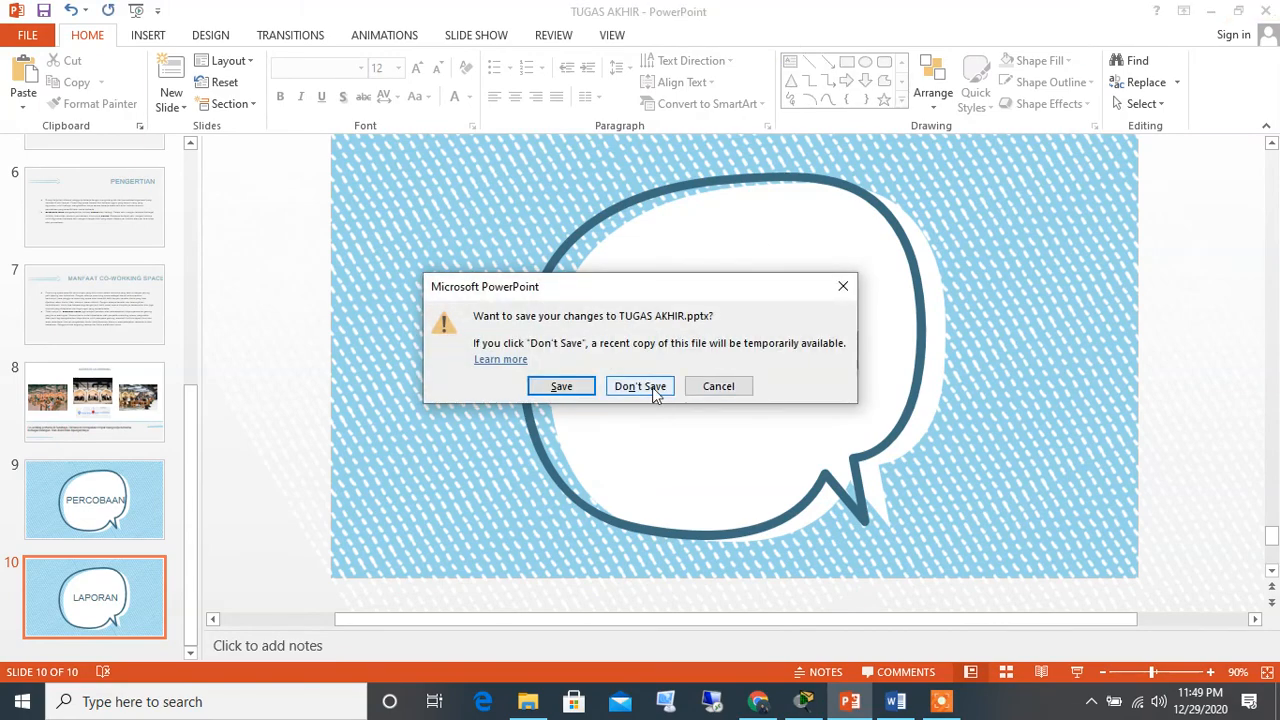
pyautogui.click(846, 290)
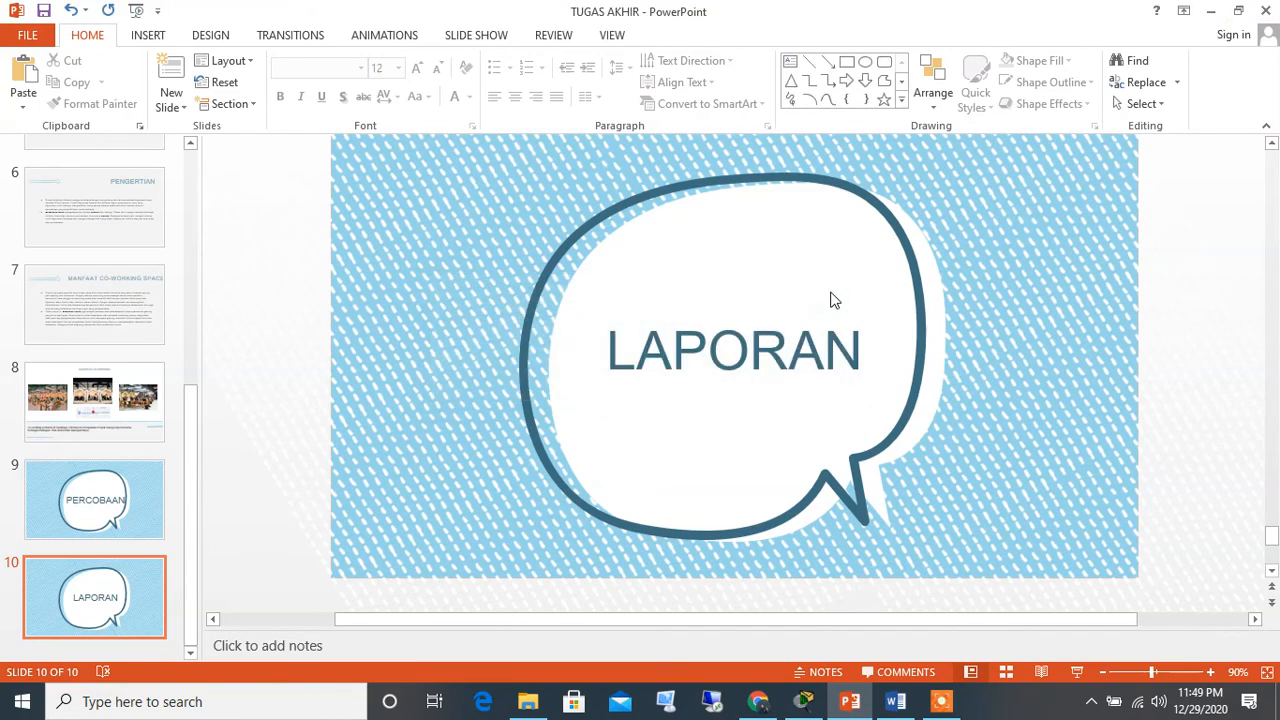
pyautogui.hotkey('alt', 'Tab')
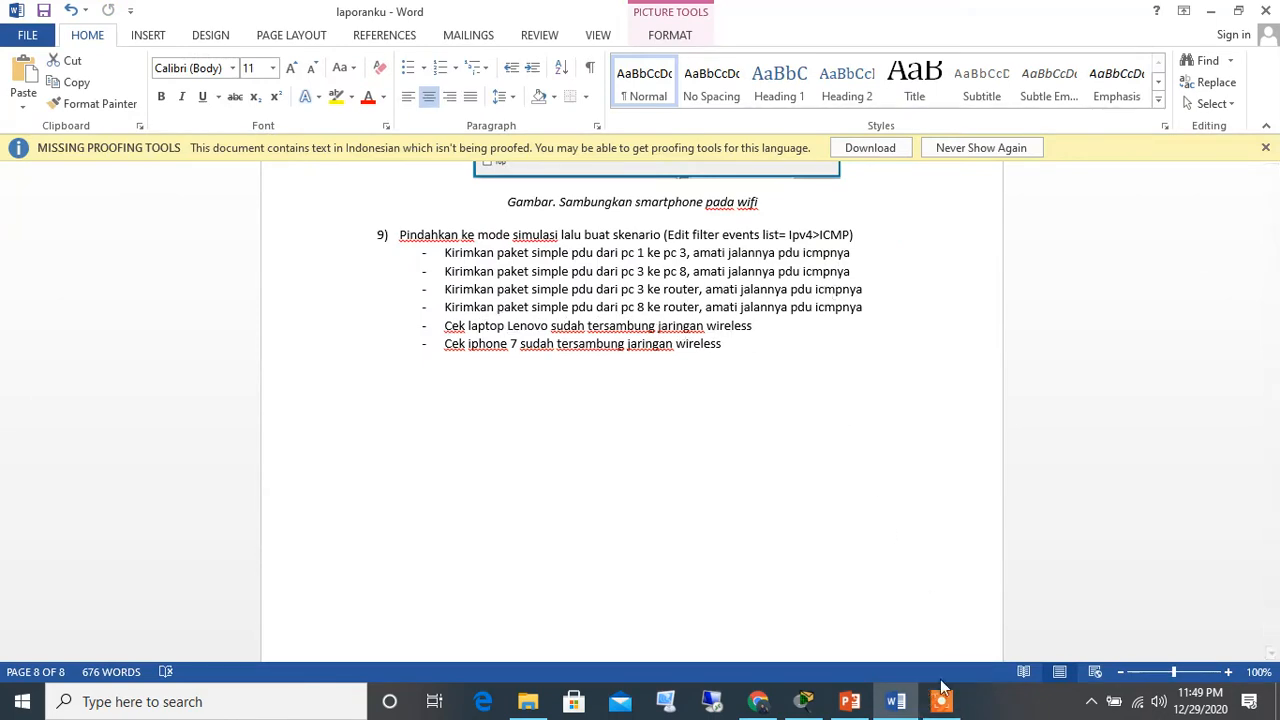
pyautogui.click(957, 707)
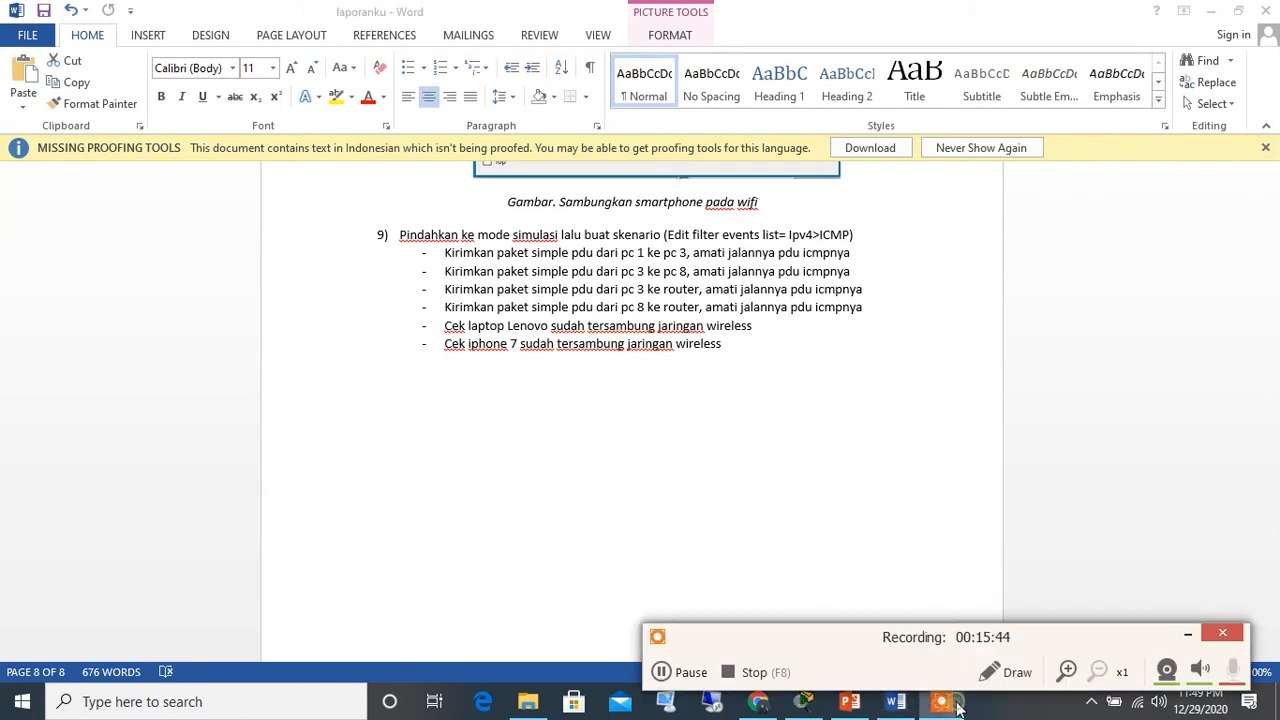
pyautogui.click(689, 672)
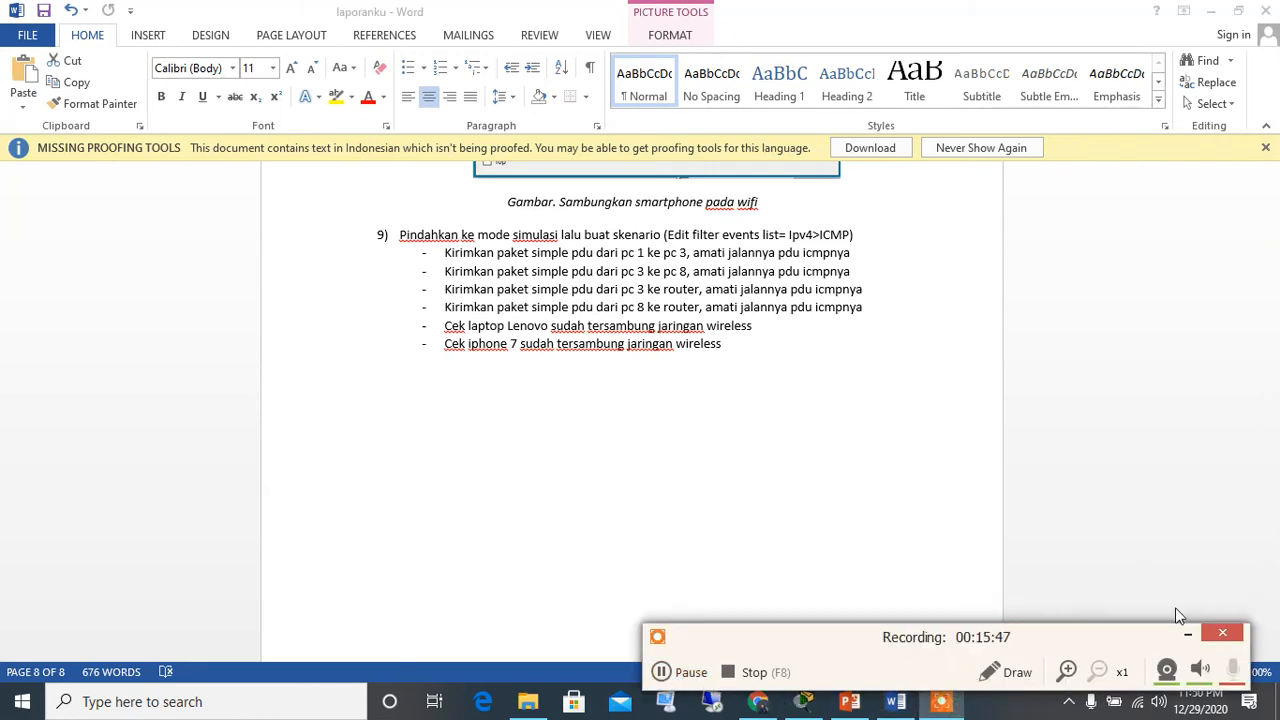
pyautogui.click(1188, 633)
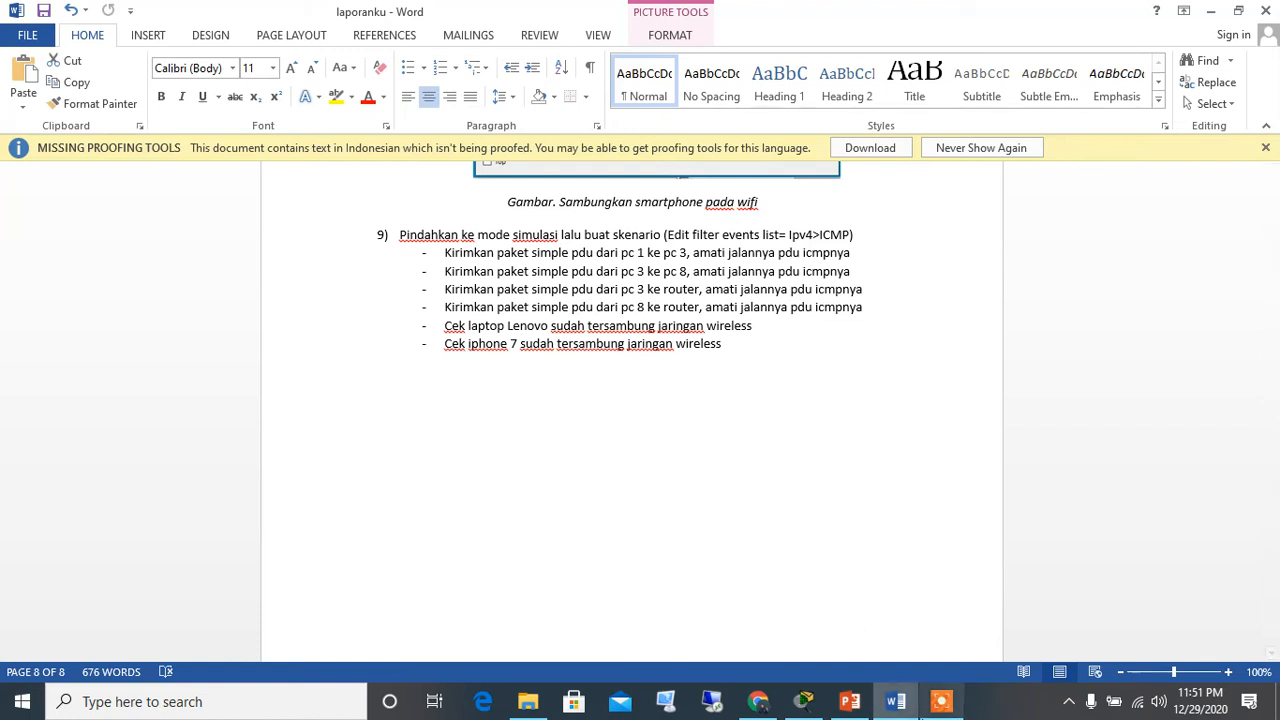
# Switch to Packet Tracer and ping 172.168.55.50 from the ASUS laptop's command prompt
pyautogui.click(804, 701)
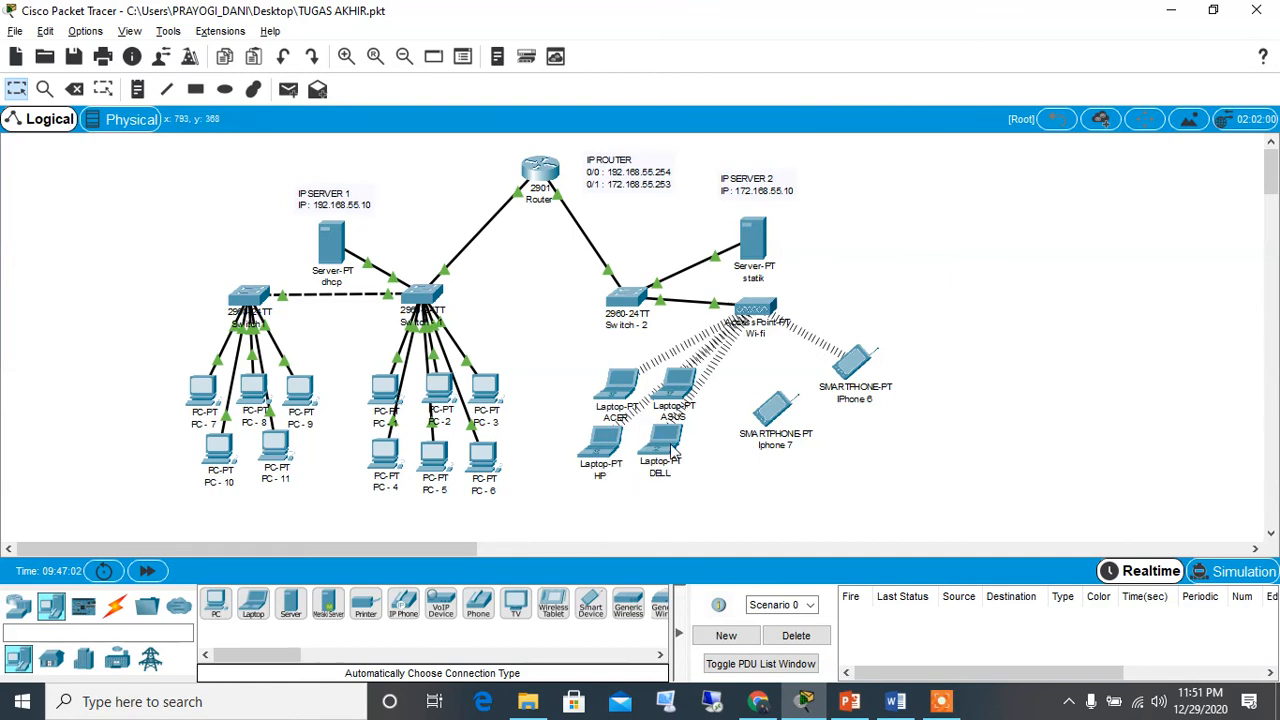
pyautogui.moveTo(672, 453)
pyautogui.click(680, 395)
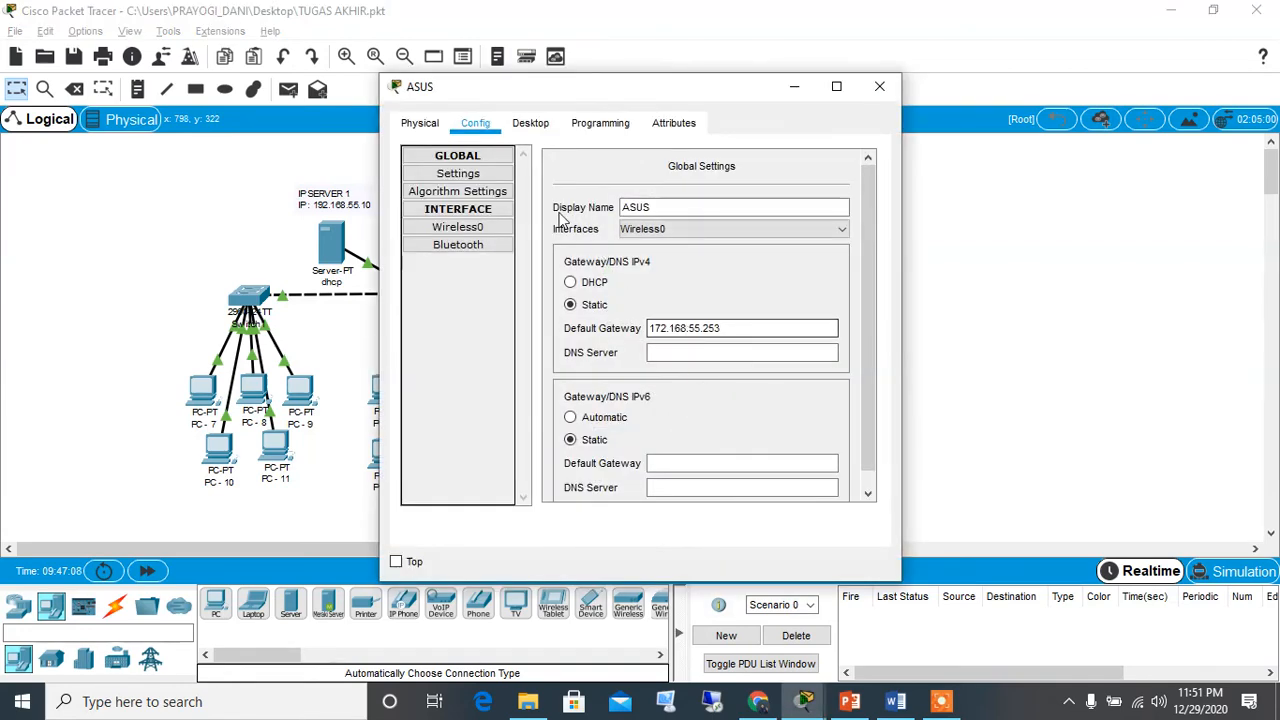
pyautogui.click(535, 133)
pyautogui.click(776, 216)
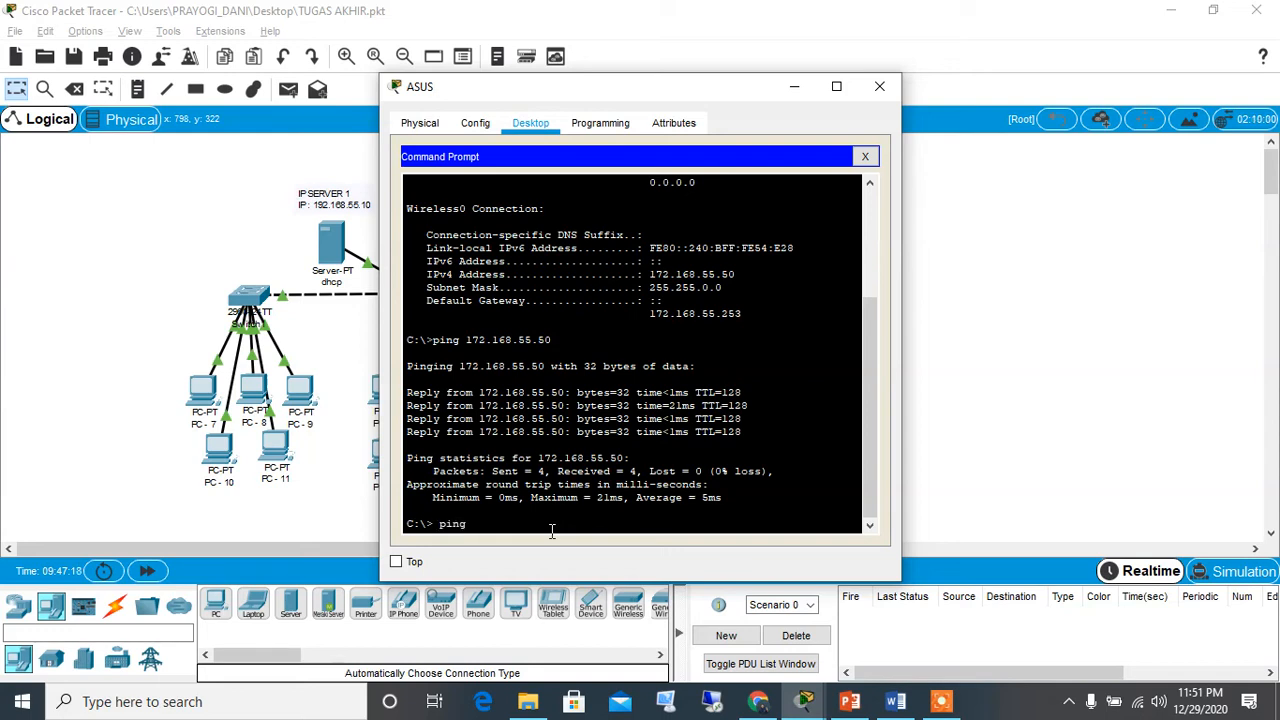
pyautogui.write('ping 172.168.55.5')
pyautogui.write('0')
pyautogui.press('Return')
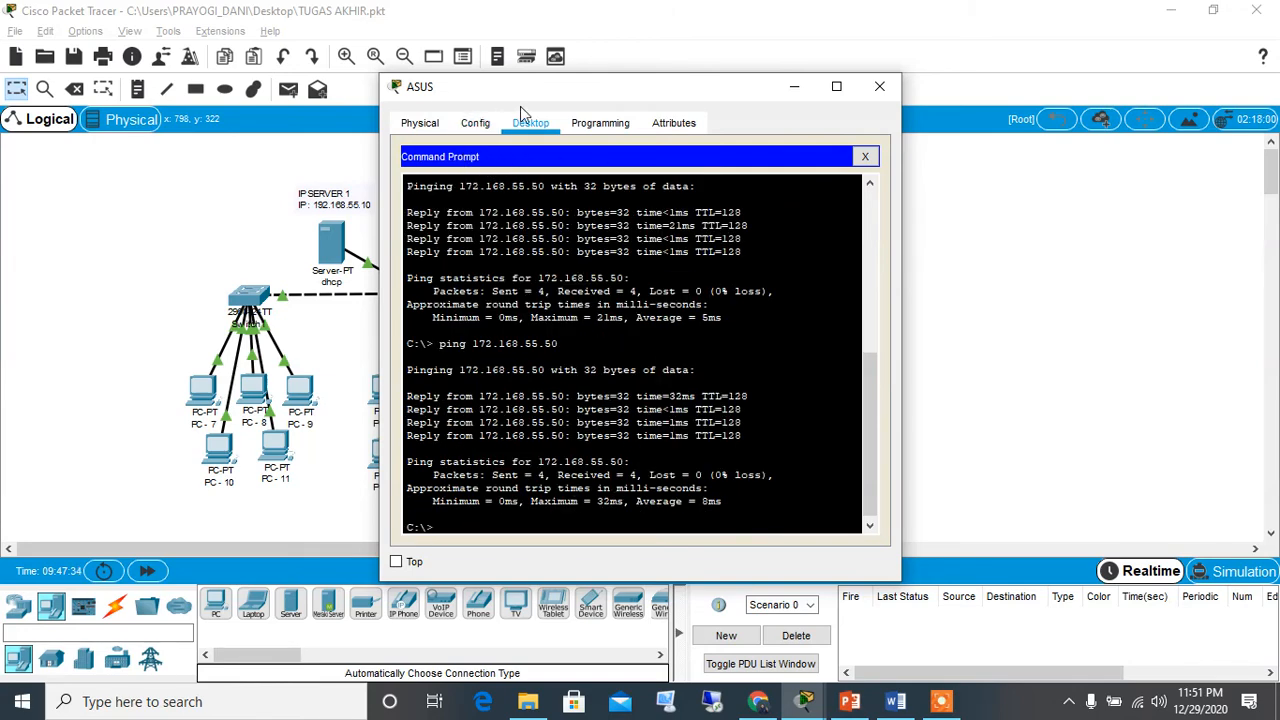
# Compare the ASUS laptop's Wireless0 SSID, authentication and IP settings with its ping output, and close the laptop's window
pyautogui.click(475, 128)
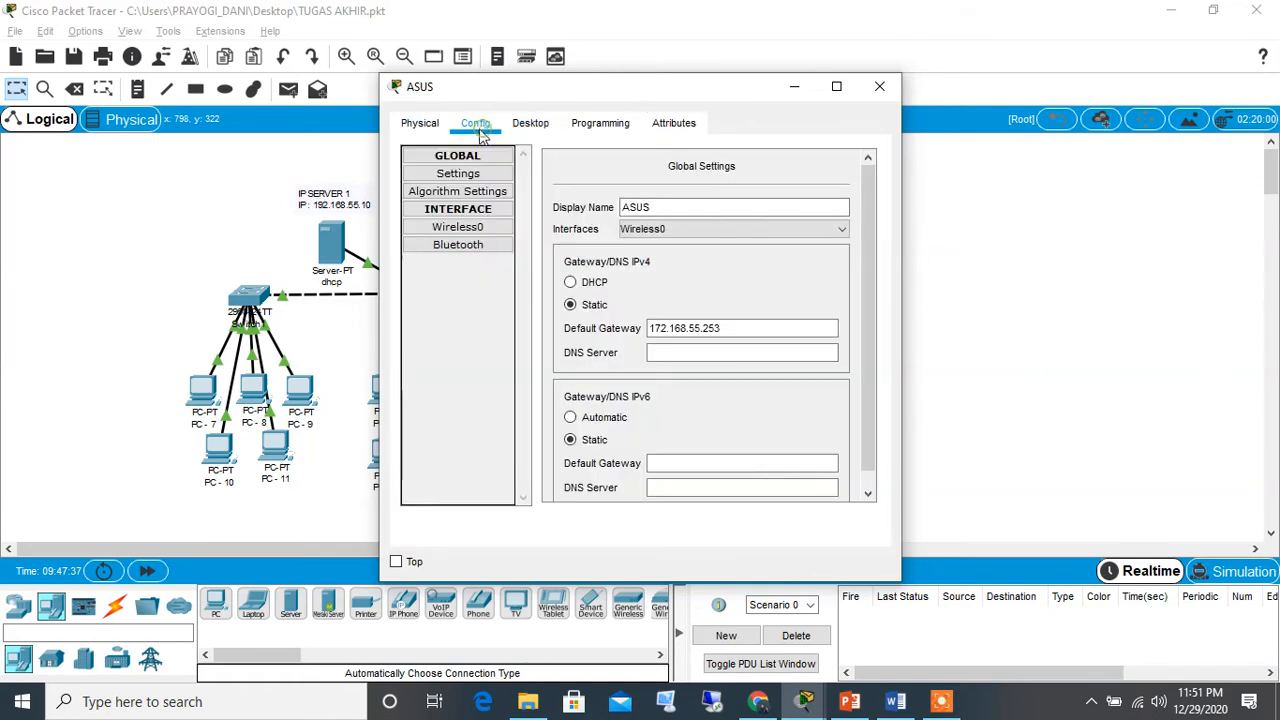
pyautogui.click(412, 126)
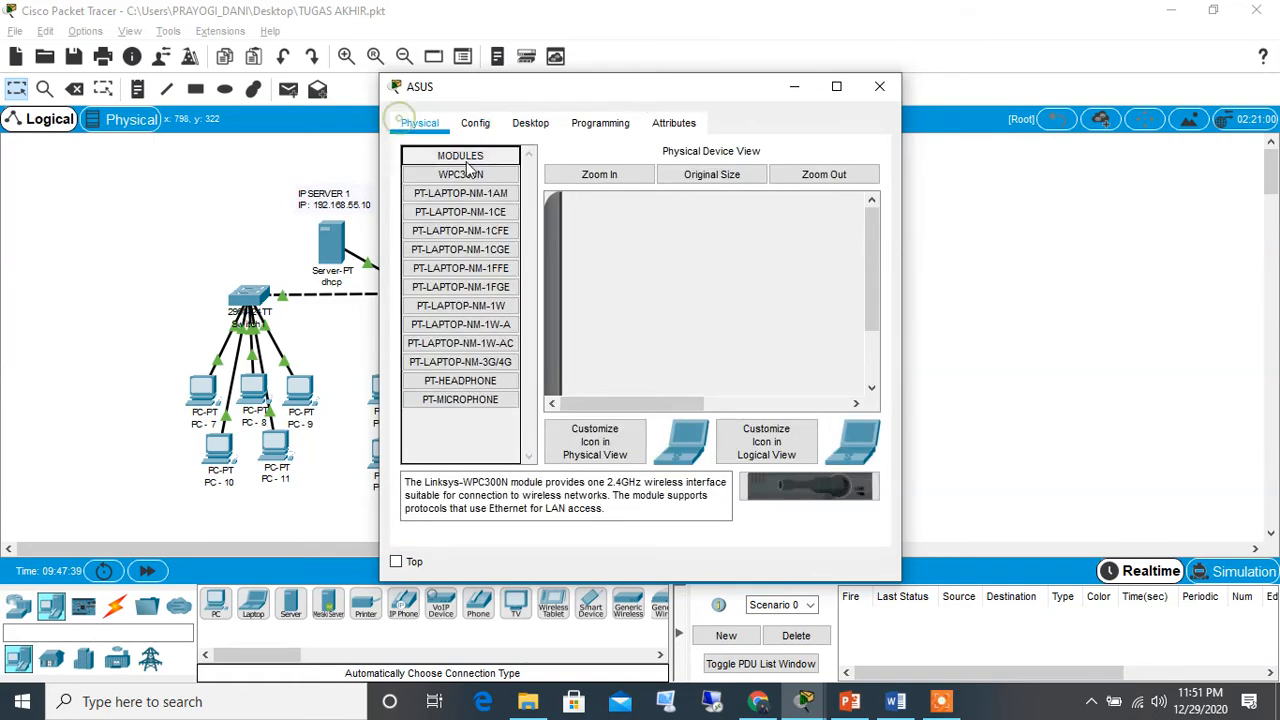
pyautogui.click(474, 127)
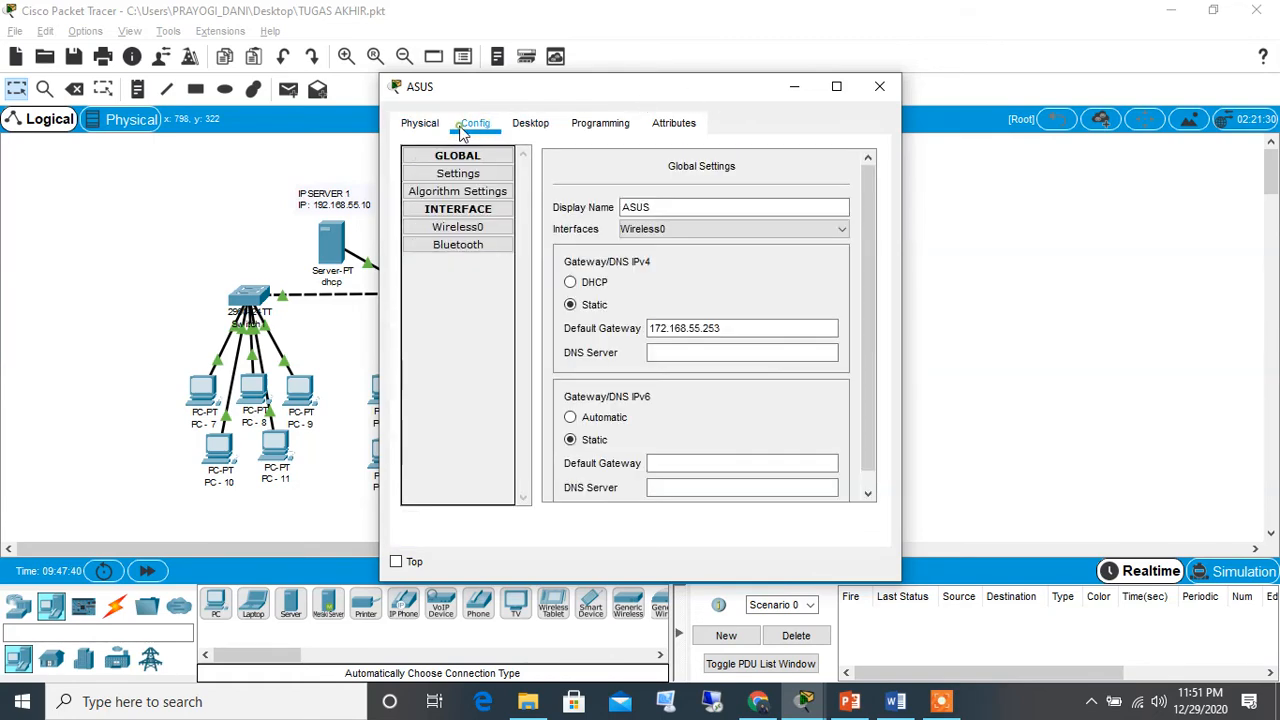
pyautogui.click(478, 230)
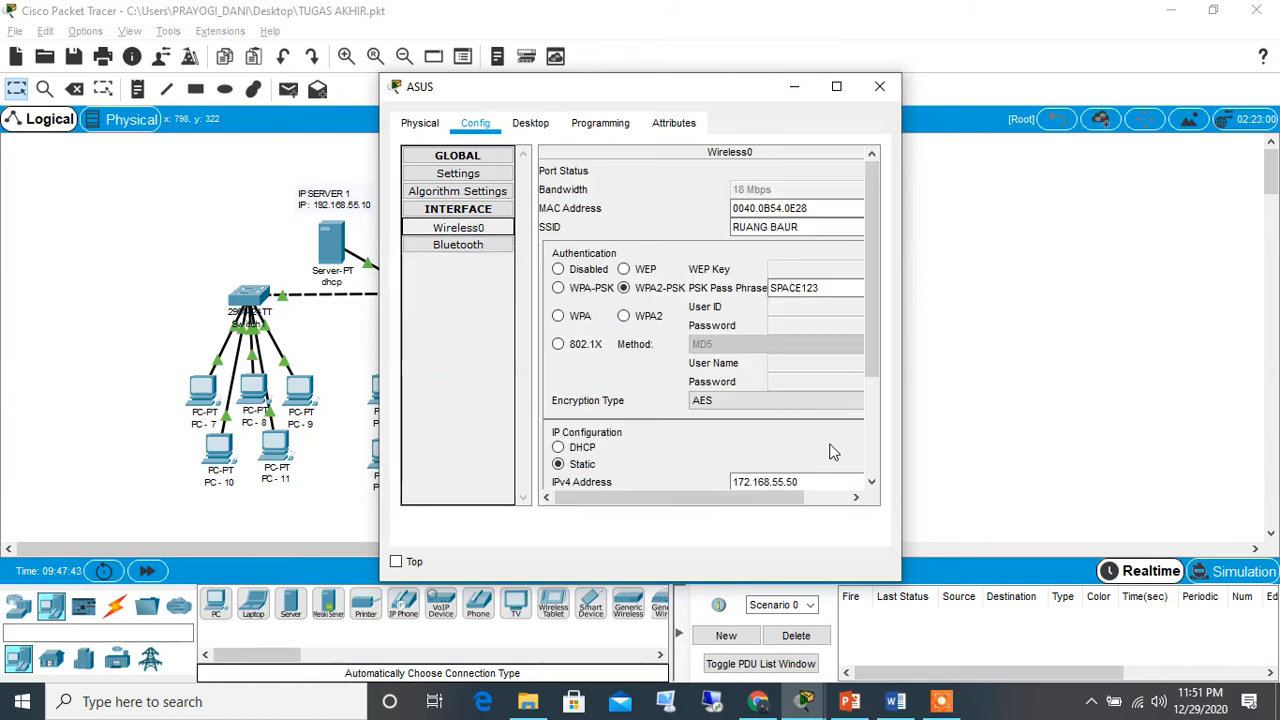
pyautogui.scroll(-3, 834, 458)
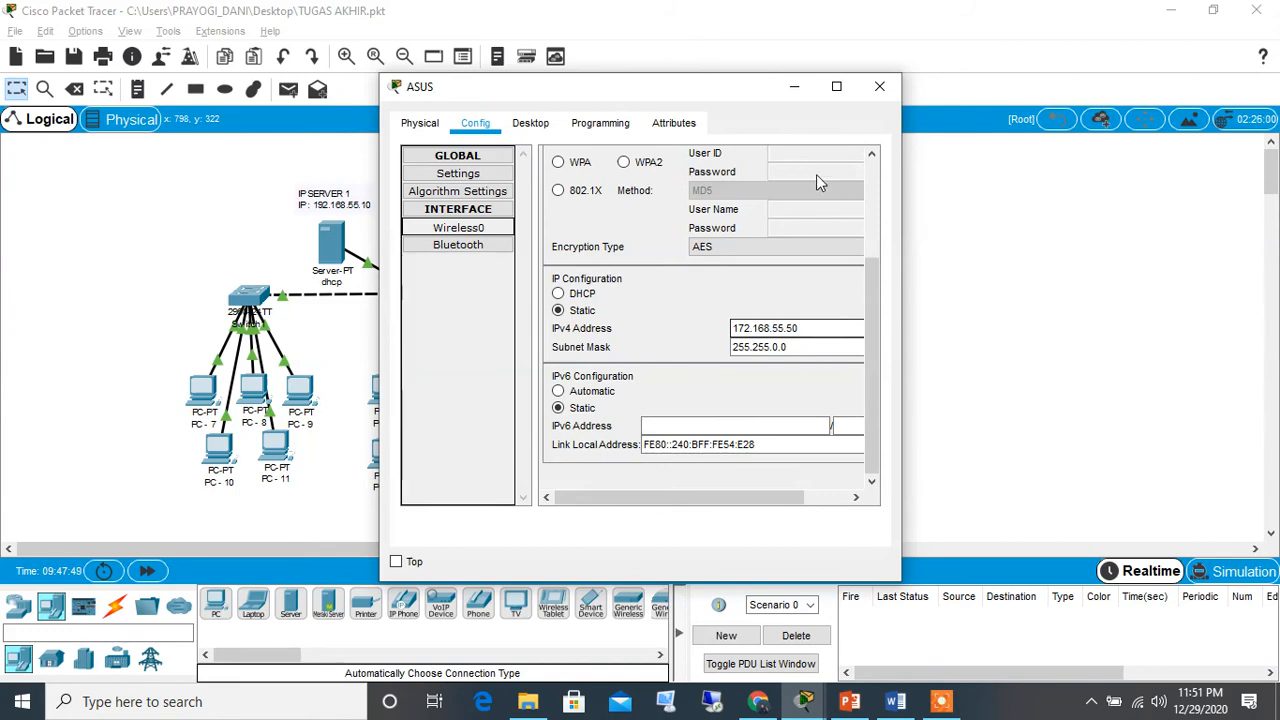
pyautogui.click(530, 122)
pyautogui.click(806, 183)
pyautogui.scroll(-5, 667, 430)
pyautogui.scroll(-2, 667, 430)
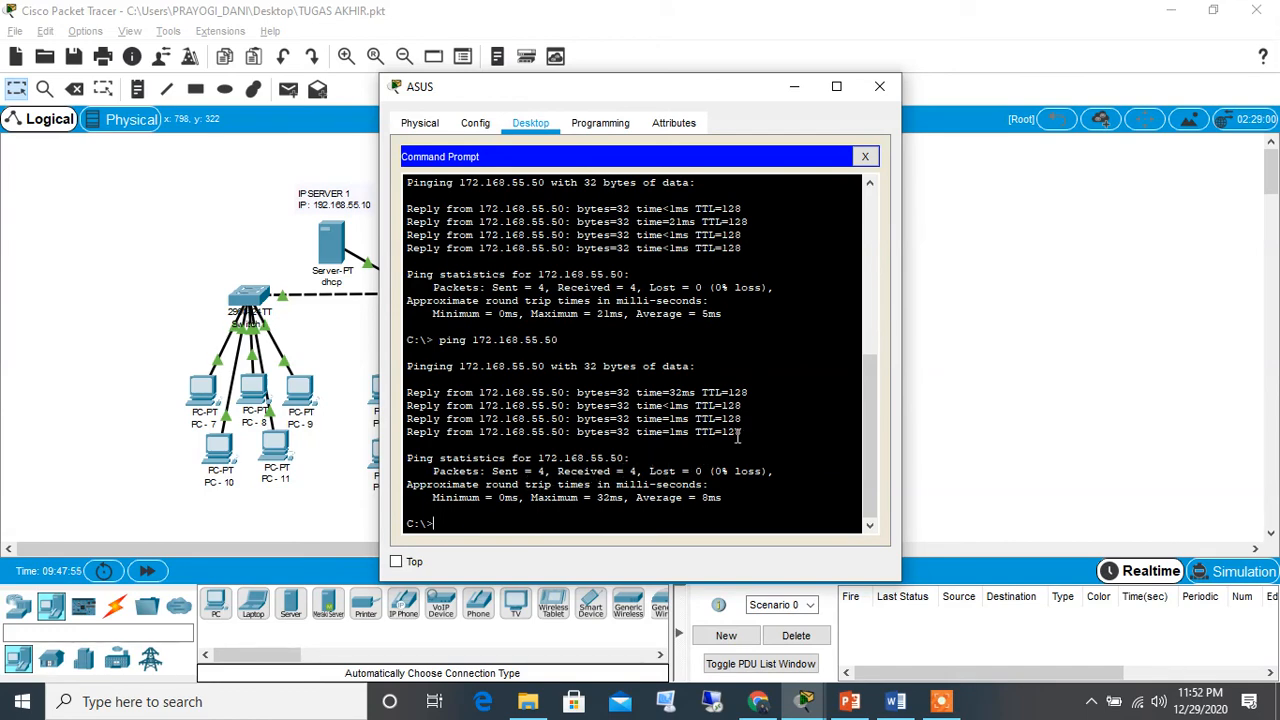
pyautogui.click(879, 86)
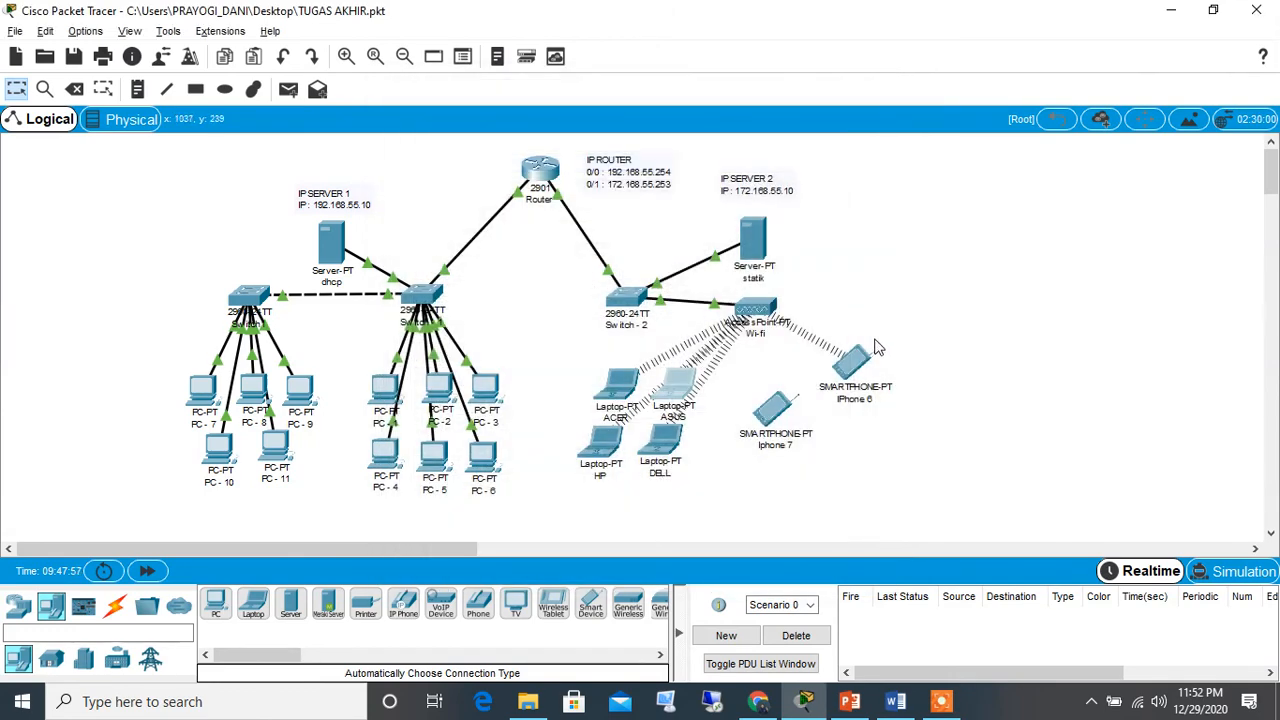
# Reread the wireless checks in the Word report, and start a ping command in Iphone 7's command prompt in Packet Tracer
pyautogui.click(895, 701)
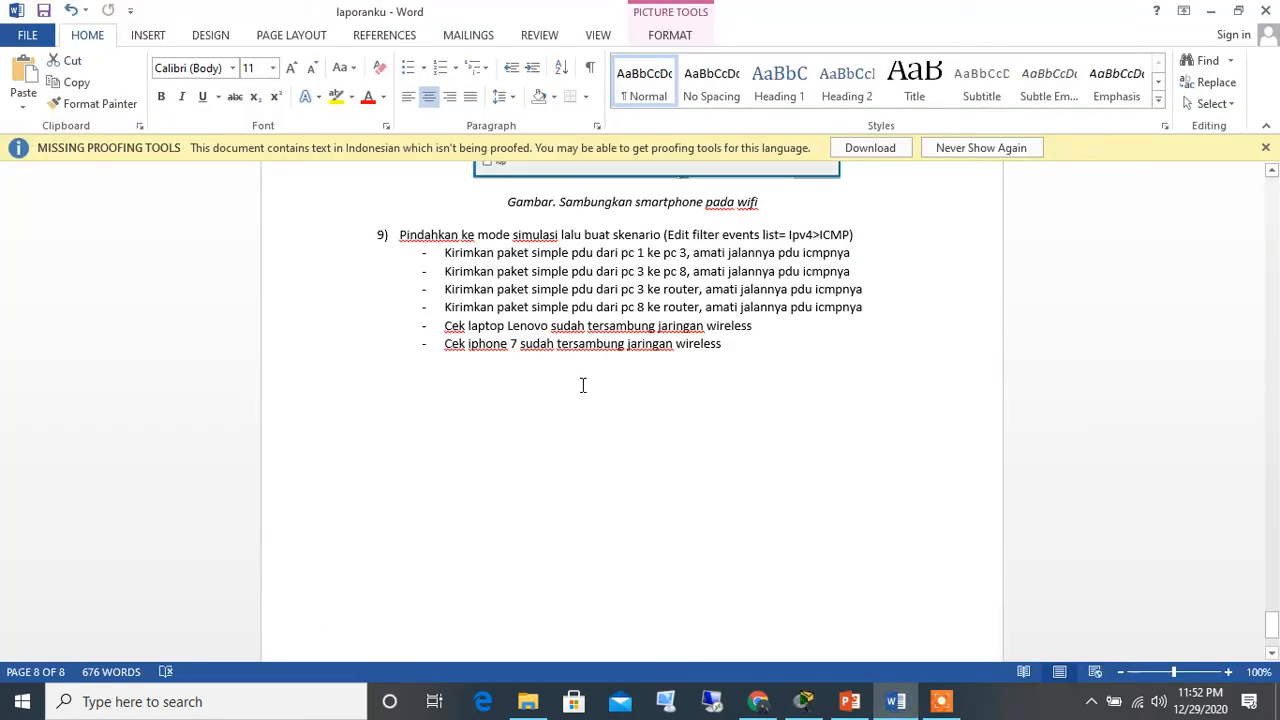
pyautogui.click(803, 701)
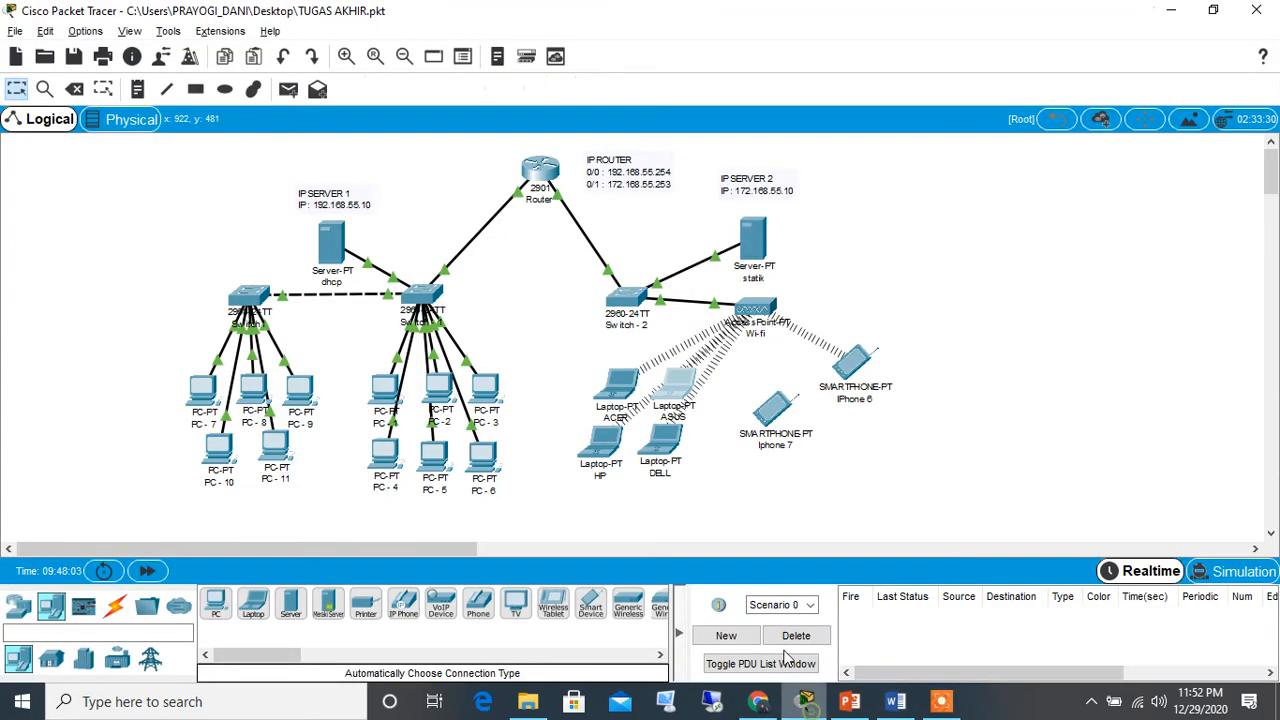
pyautogui.click(778, 410)
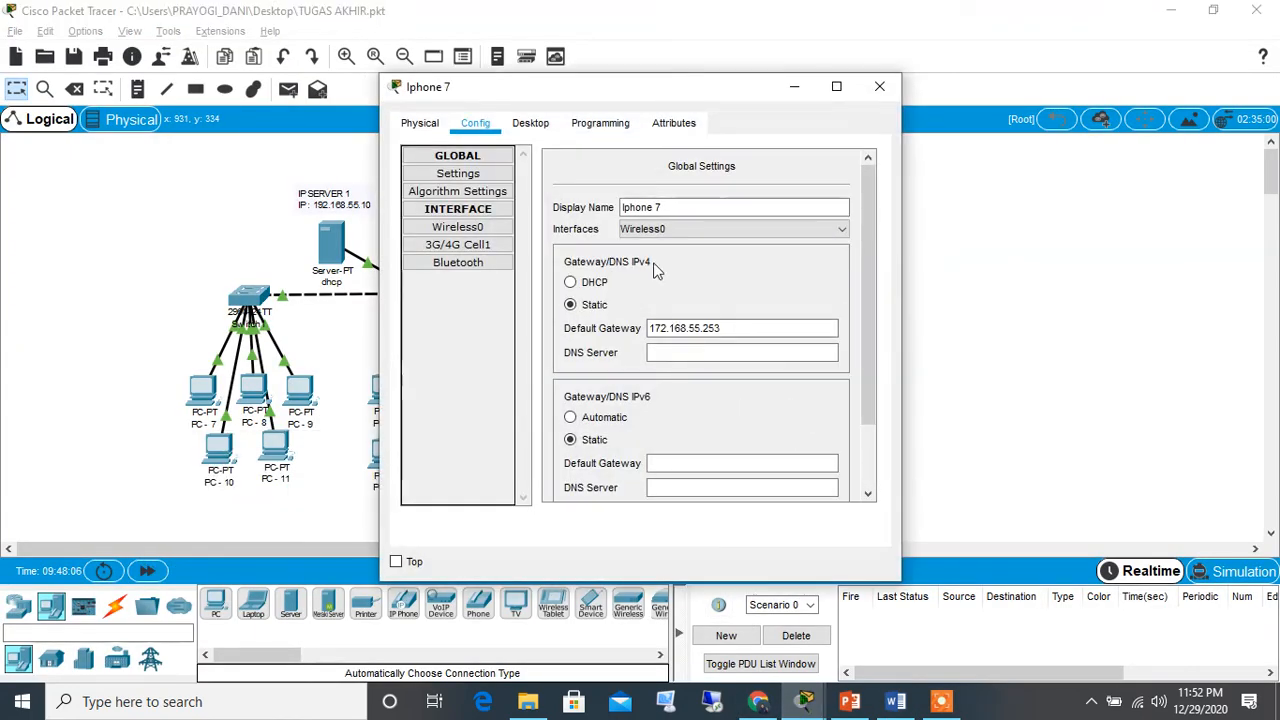
pyautogui.scroll(-1, 641, 230)
pyautogui.scroll(1, 641, 230)
pyautogui.click(529, 125)
pyautogui.click(662, 216)
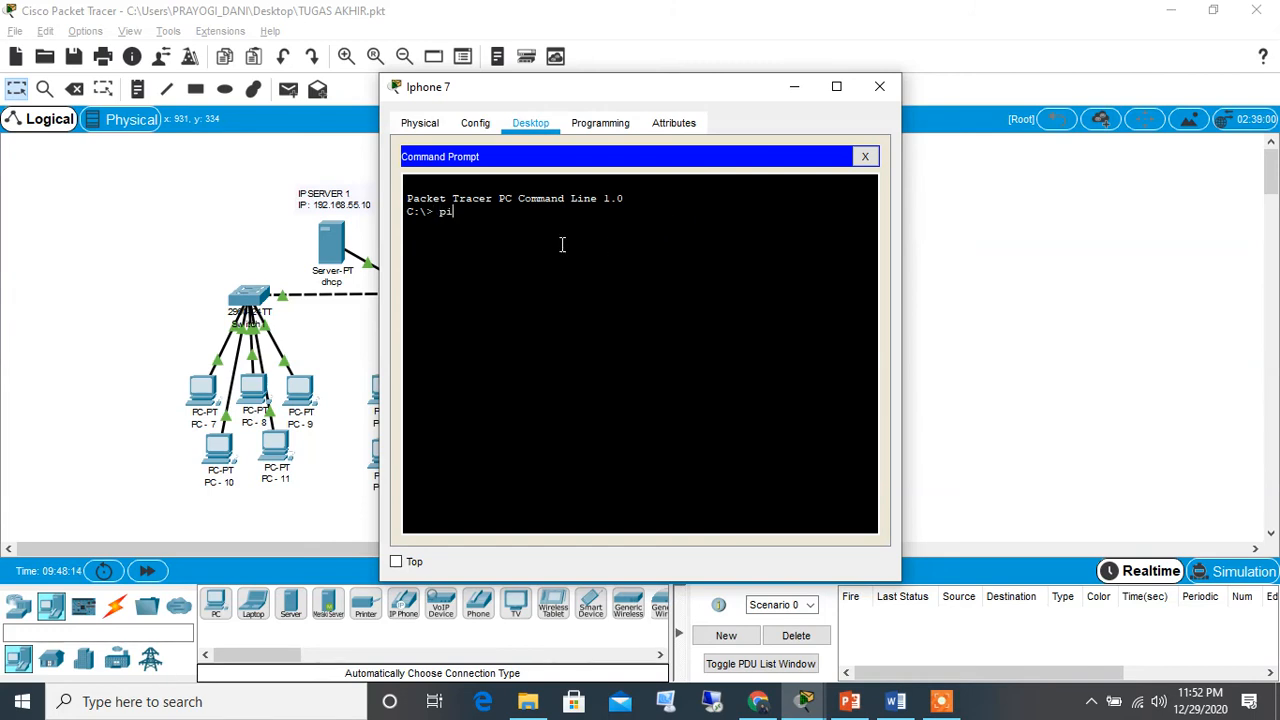
# Review Iphone 7's global gateway, DNS and tethering settings, and close its window
pyautogui.click(482, 131)
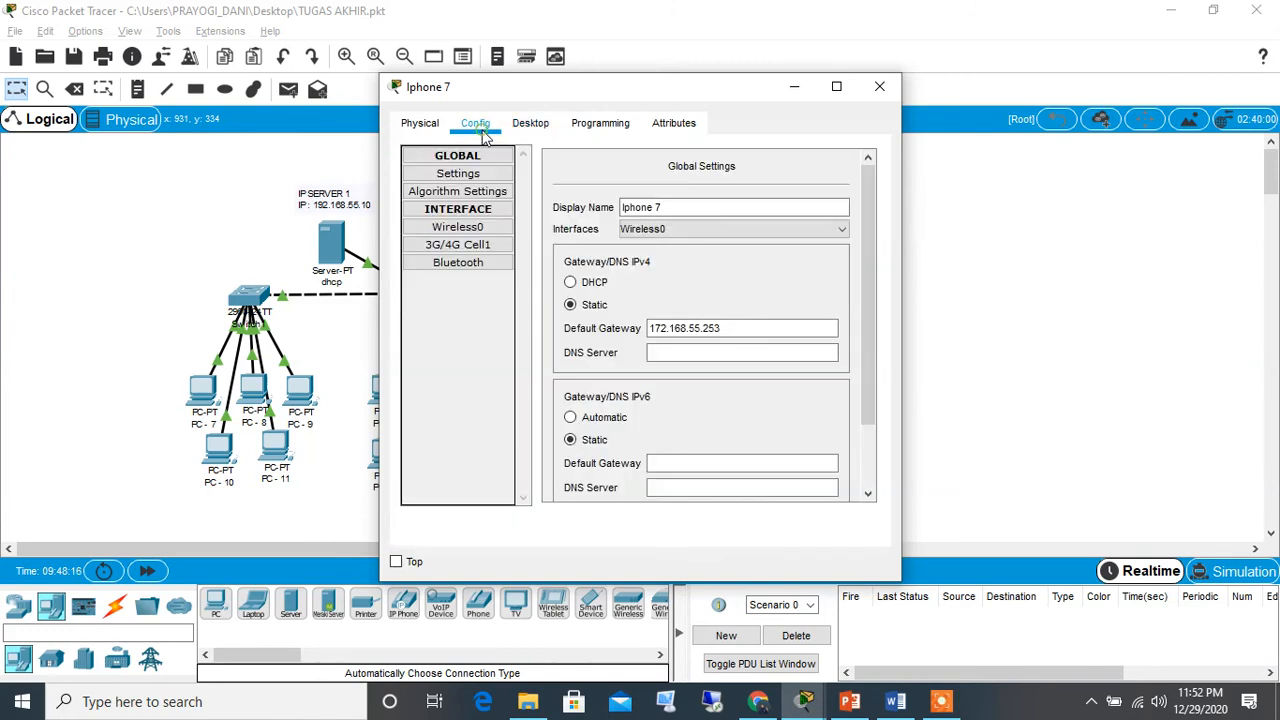
pyautogui.moveTo(863, 362); pyautogui.dragTo(864, 429)
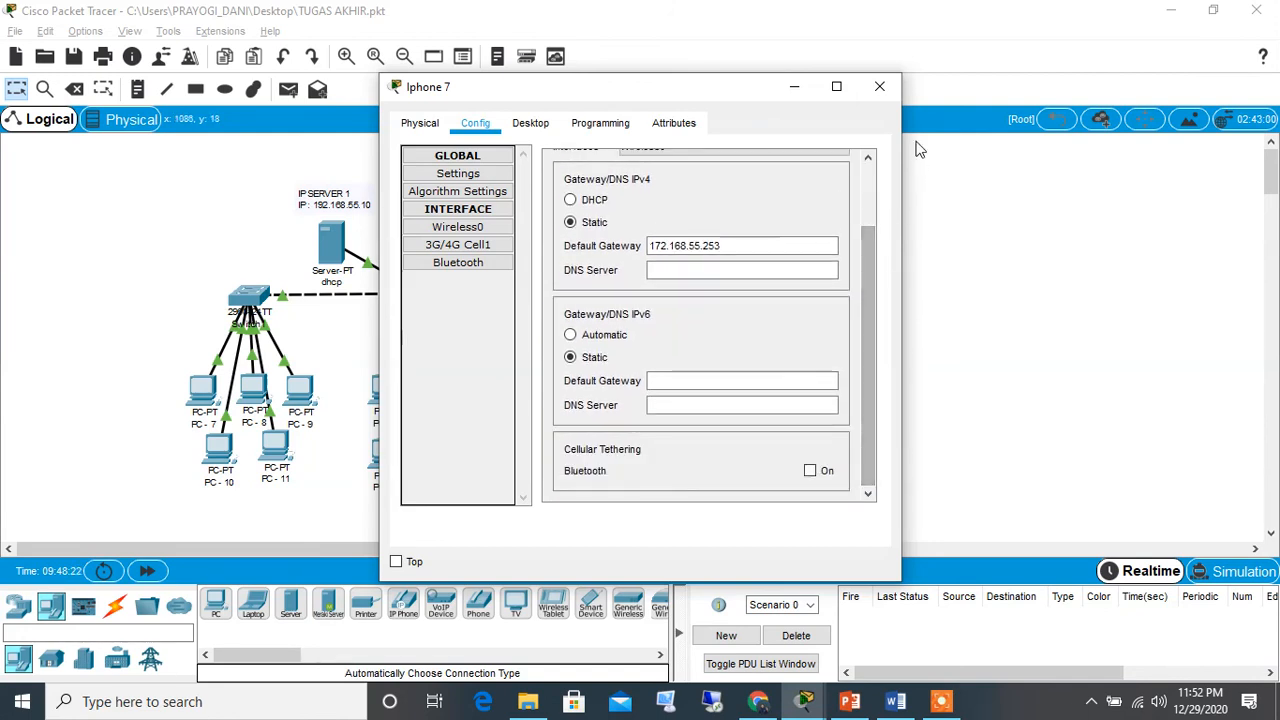
pyautogui.click(880, 87)
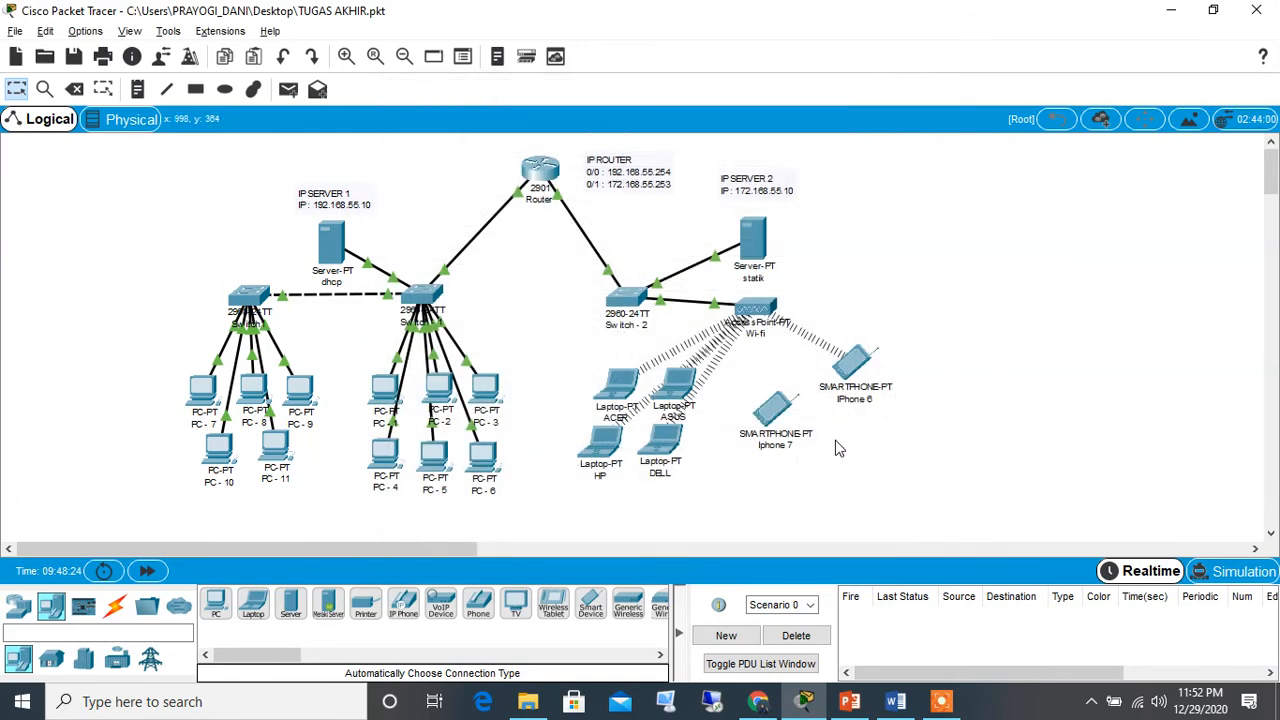
# Review Iphone 7's Wireless0 SSID, WPA2-PSK pass phrase and static IP settings, and close its window
pyautogui.click(787, 420)
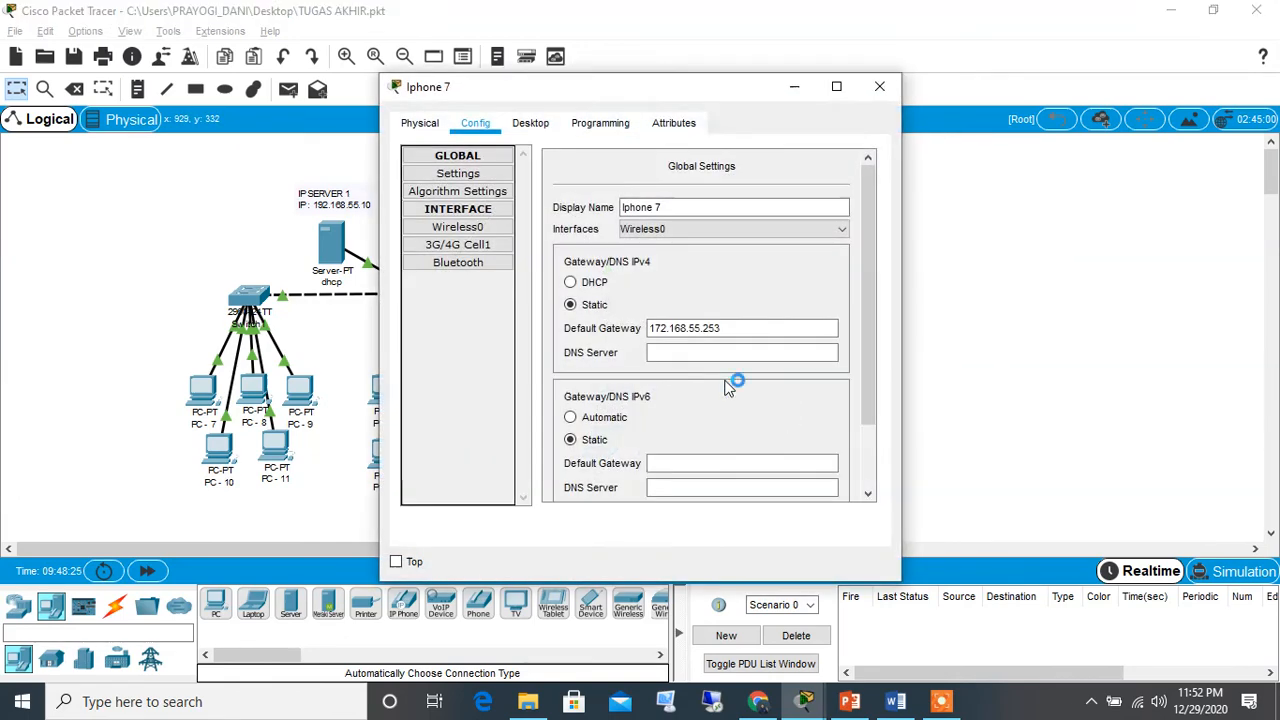
pyautogui.click(476, 232)
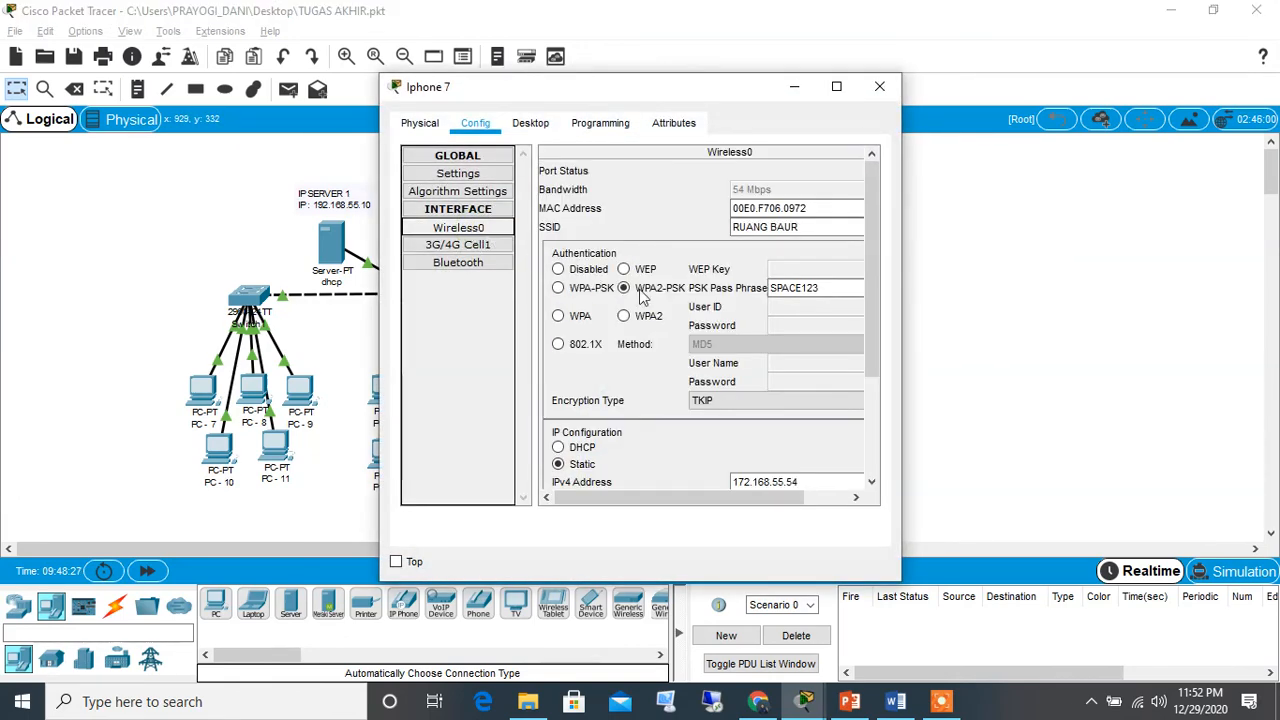
pyautogui.moveTo(818, 288); pyautogui.dragTo(769, 281)
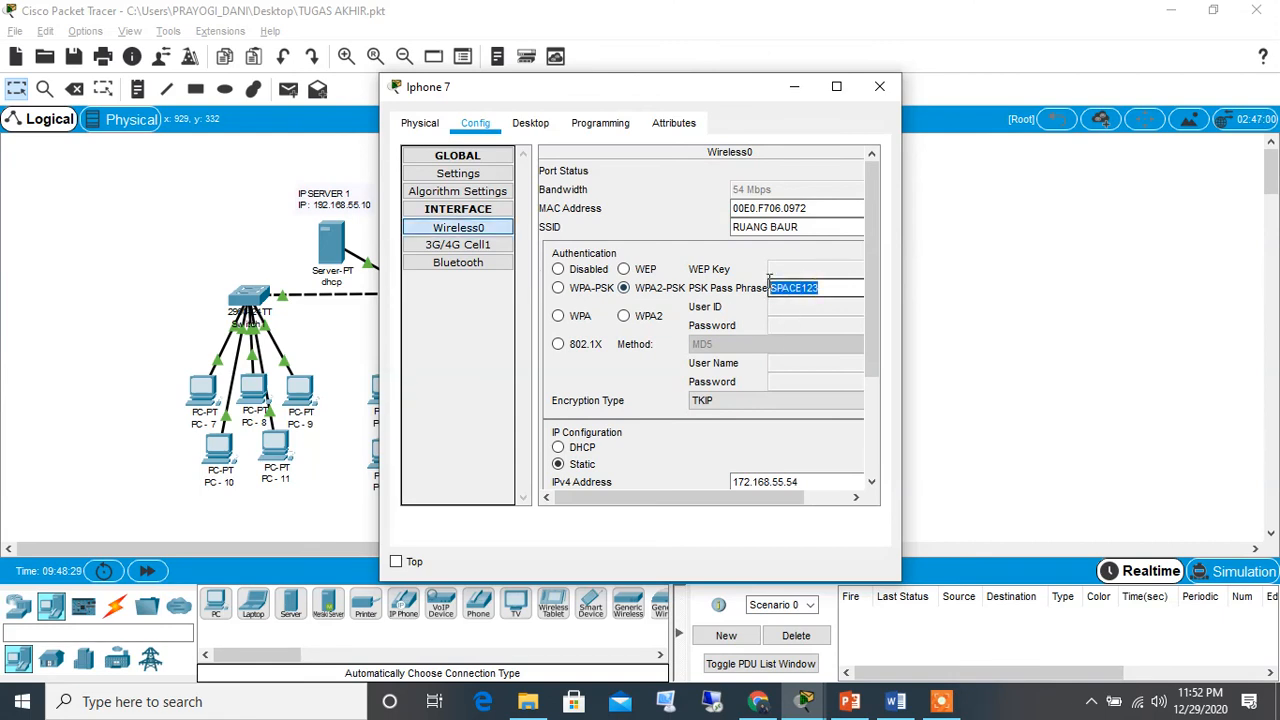
pyautogui.scroll(-3, 834, 317)
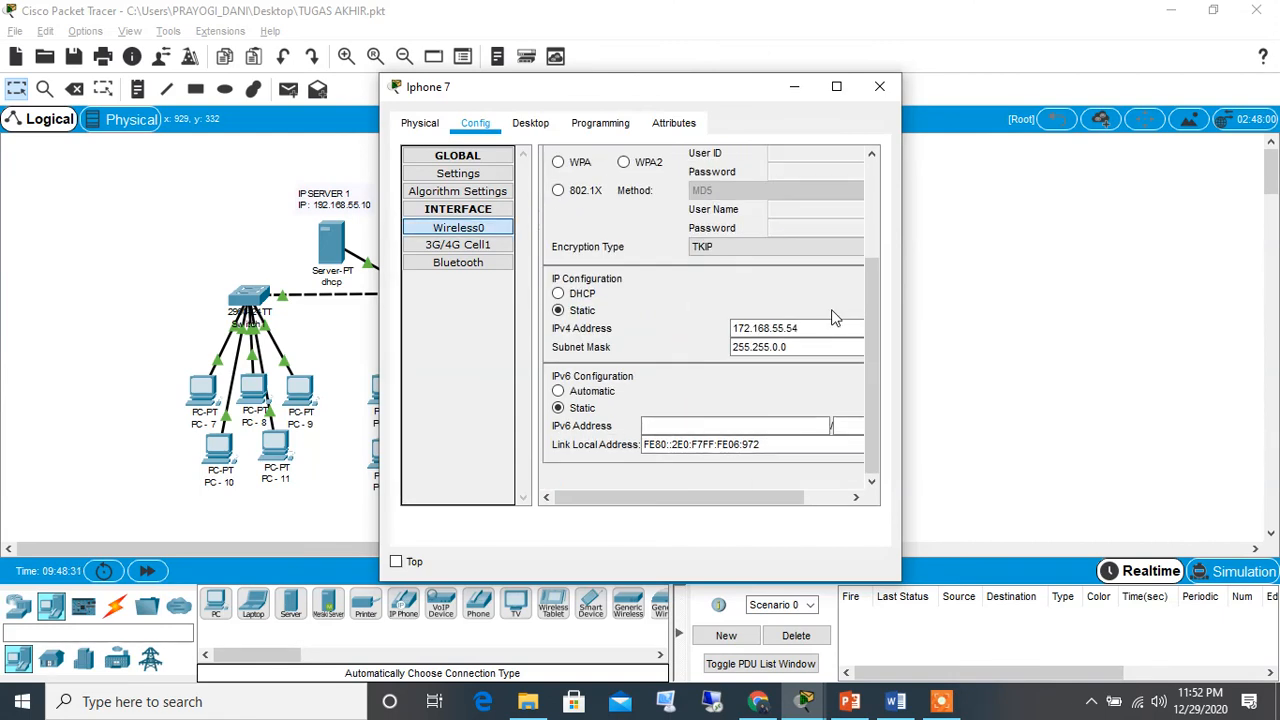
pyautogui.click(879, 86)
# Ping 172.168.55.54 from Iphone 7's command prompt, and close the smartphone's window
pyautogui.click(778, 414)
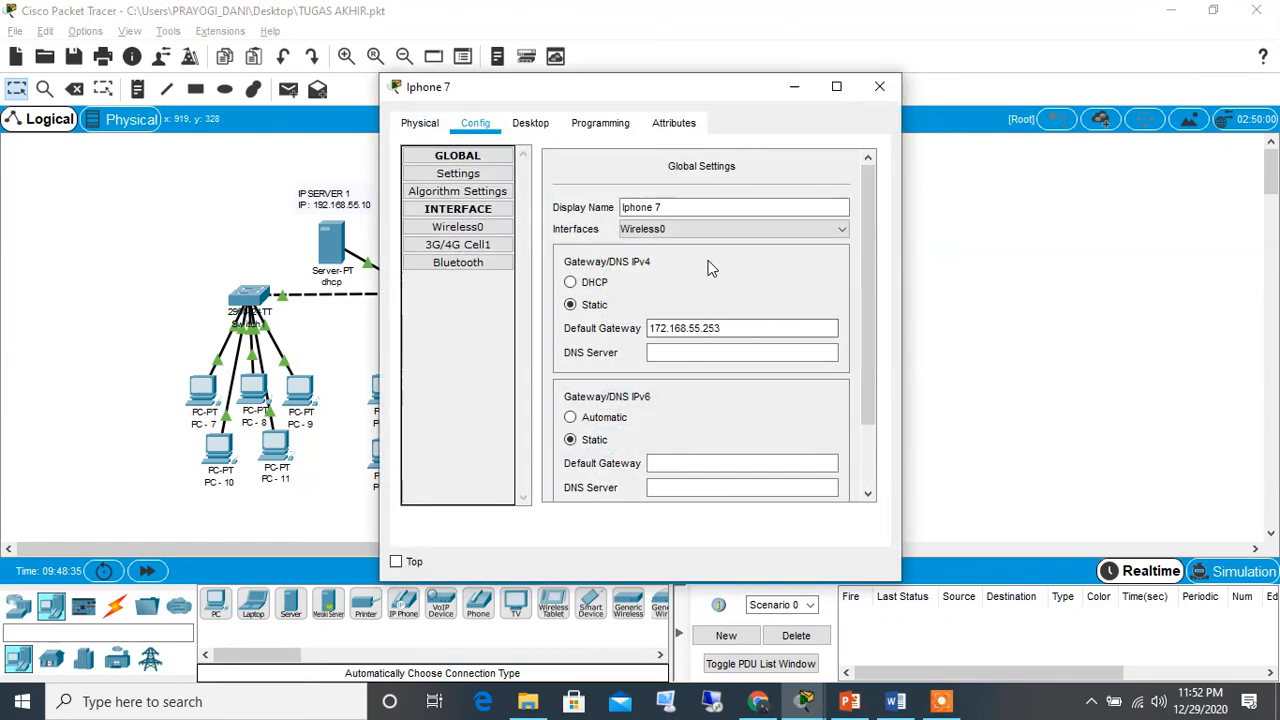
pyautogui.click(543, 127)
pyautogui.click(683, 197)
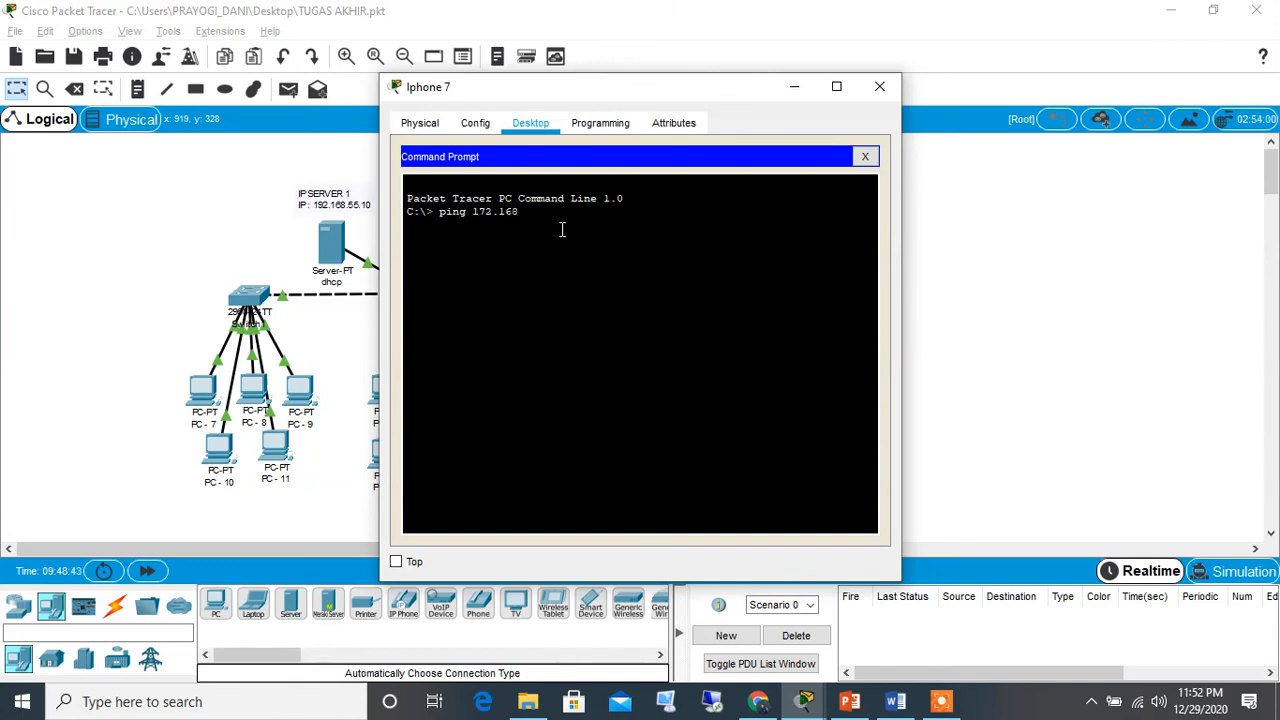
pyautogui.write('.55.54')
pyautogui.press('Return')
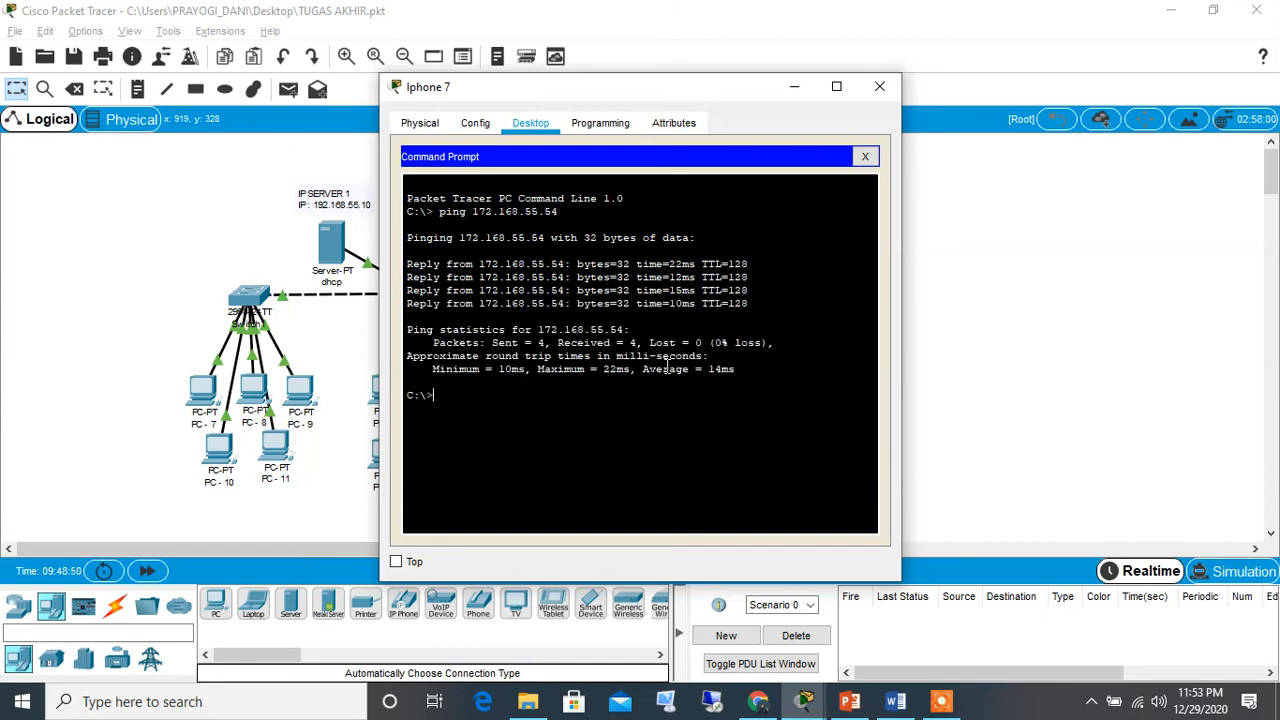
pyautogui.click(879, 89)
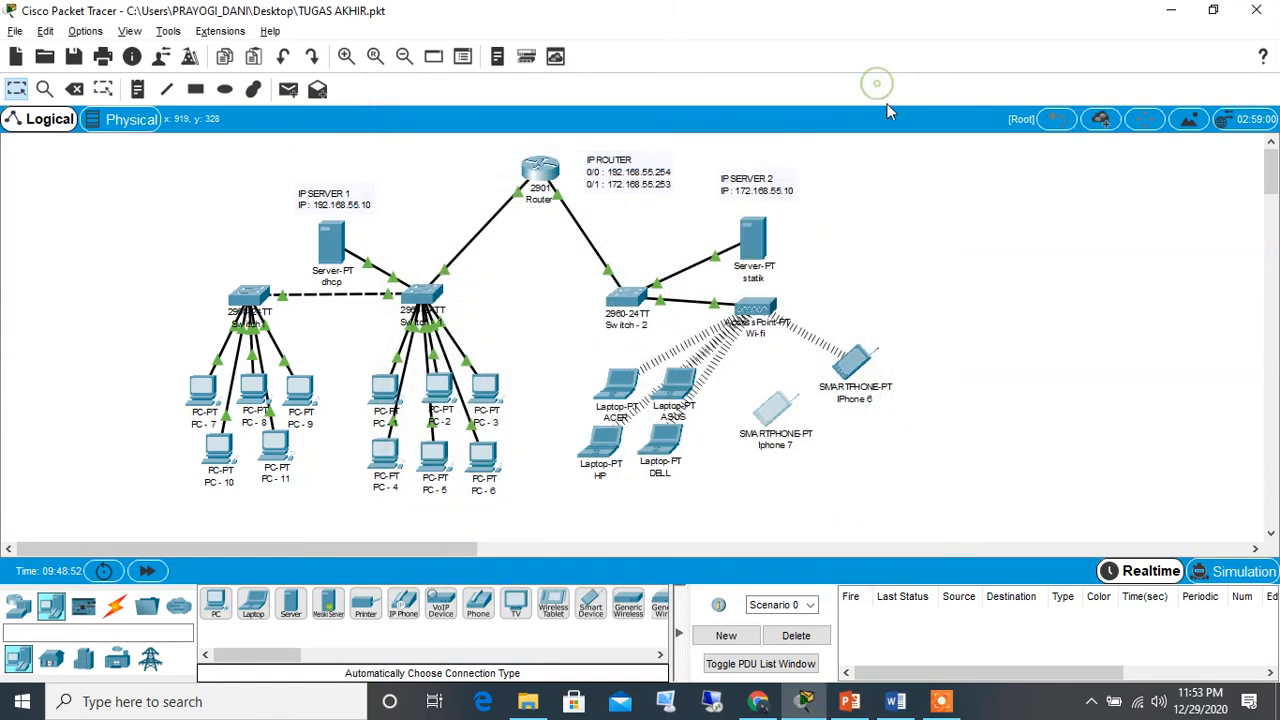
# Switch to the TUGAS AKHIR presentation in PowerPoint and go back to the BIODATA slide
pyautogui.scroll(-3, 1117, 386)
pyautogui.scroll(3, 504, 487)
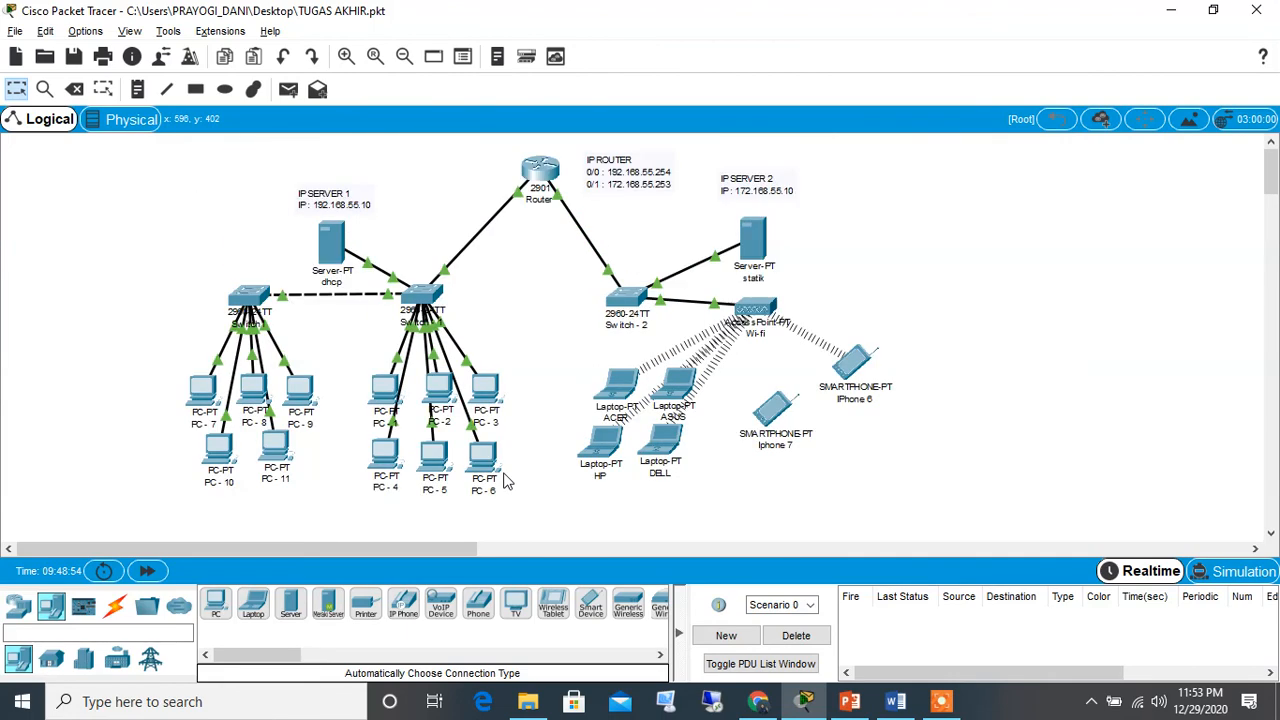
pyautogui.moveTo(843, 712)
pyautogui.click(850, 682)
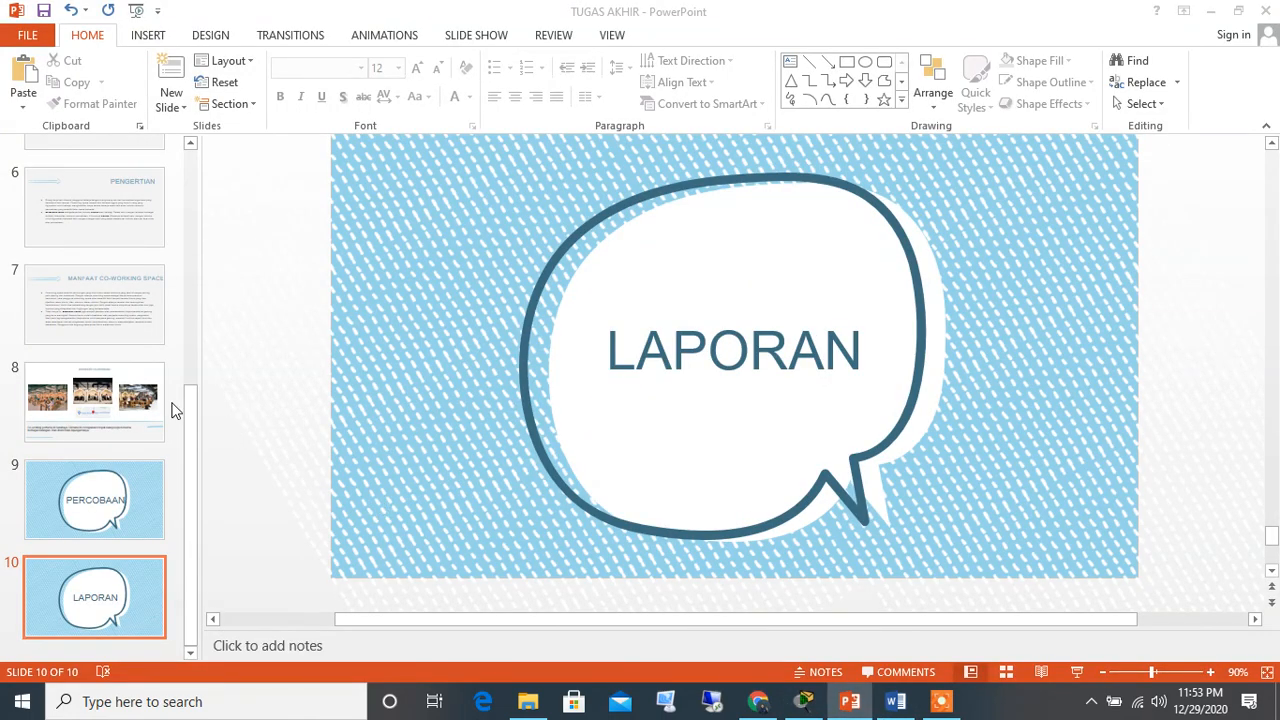
pyautogui.click(190, 144)
pyautogui.click(190, 146)
pyautogui.click(190, 146)
pyautogui.click(190, 146)
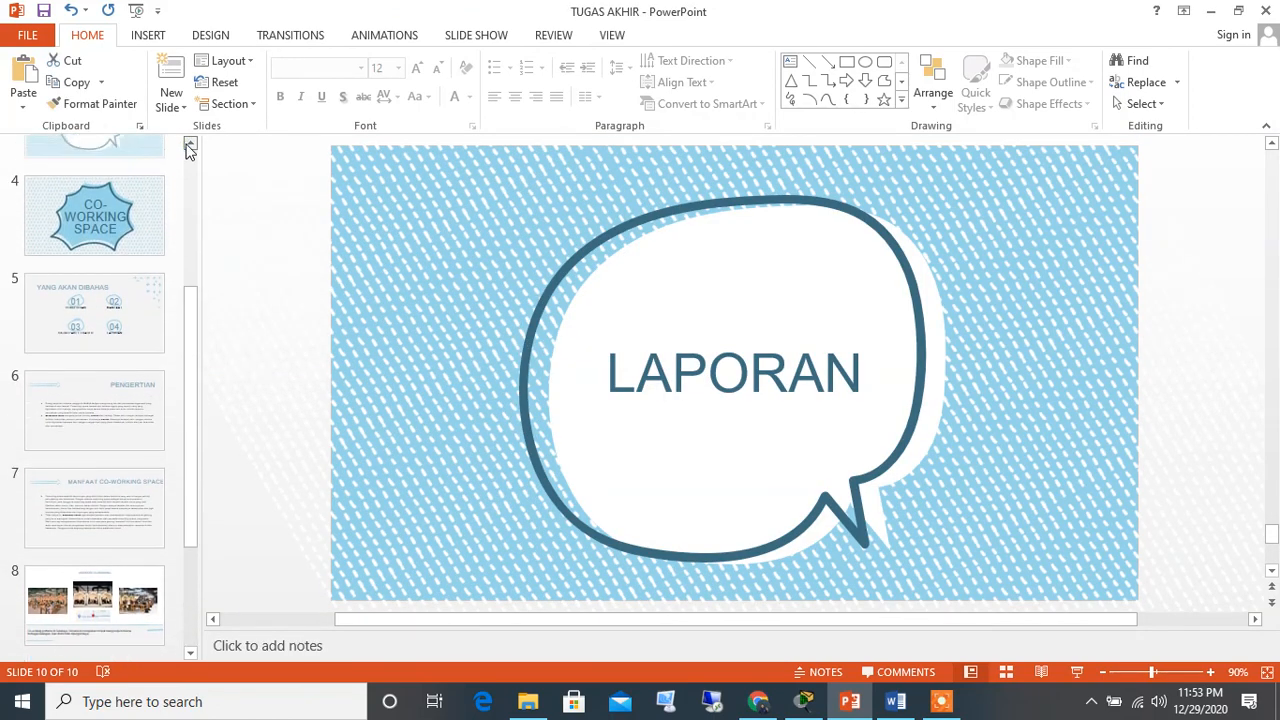
pyautogui.click(190, 146)
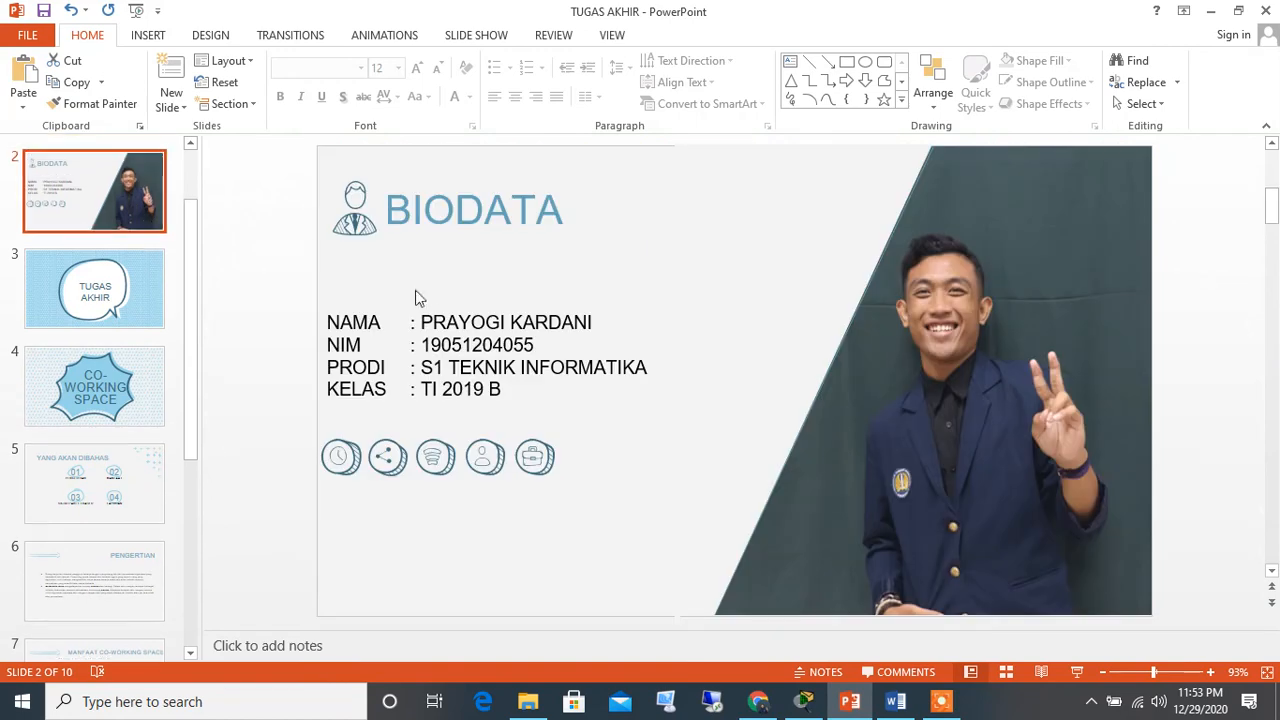